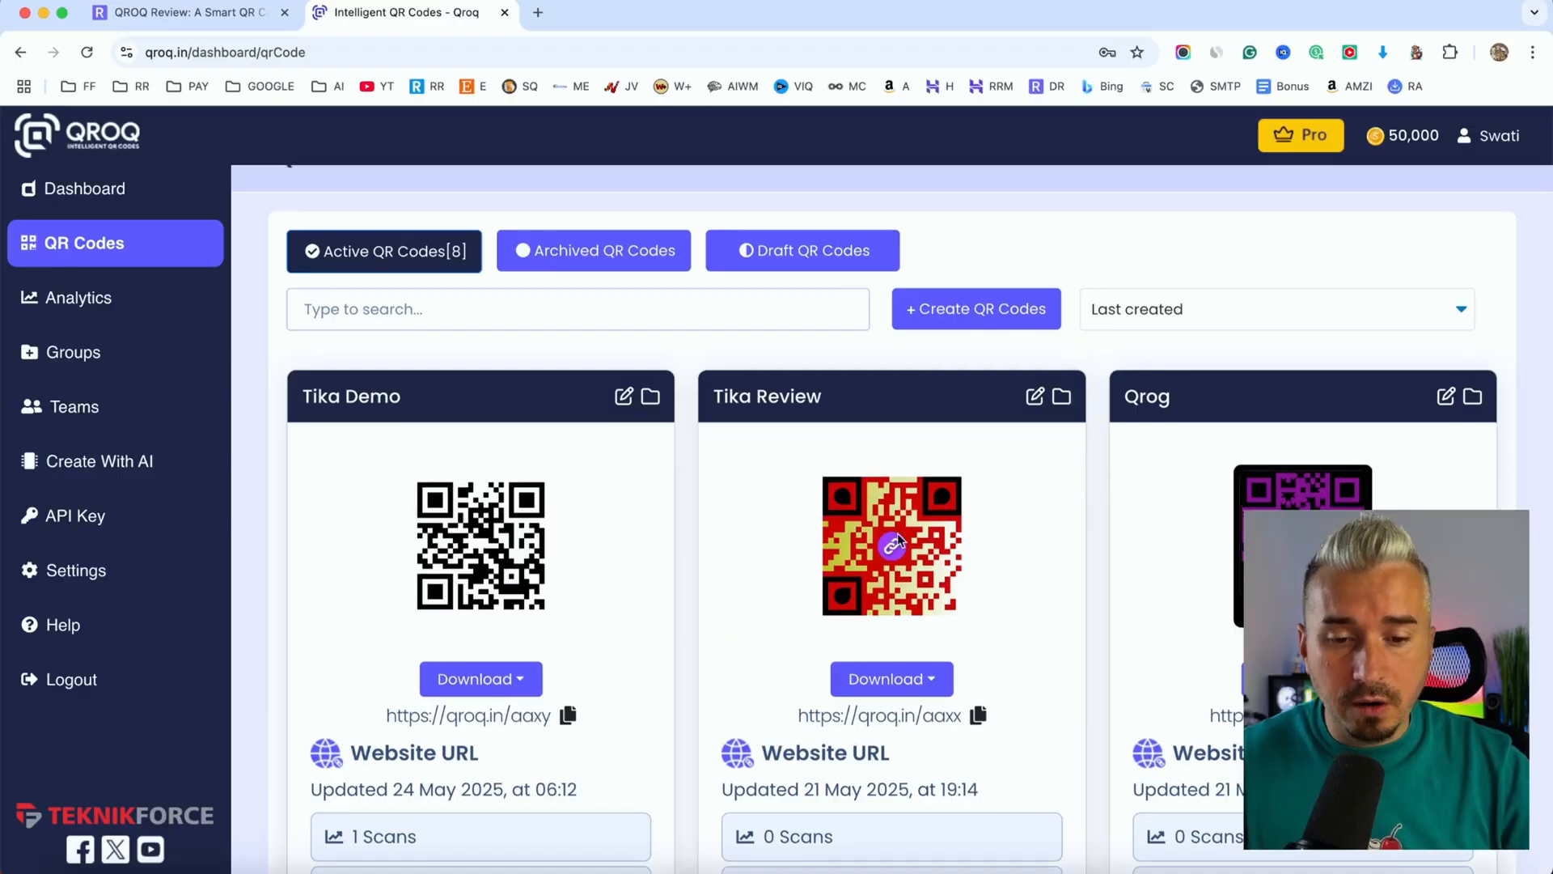
Look through the active QR codes and the options offered for each one
scroll(900, 538, down, 2)
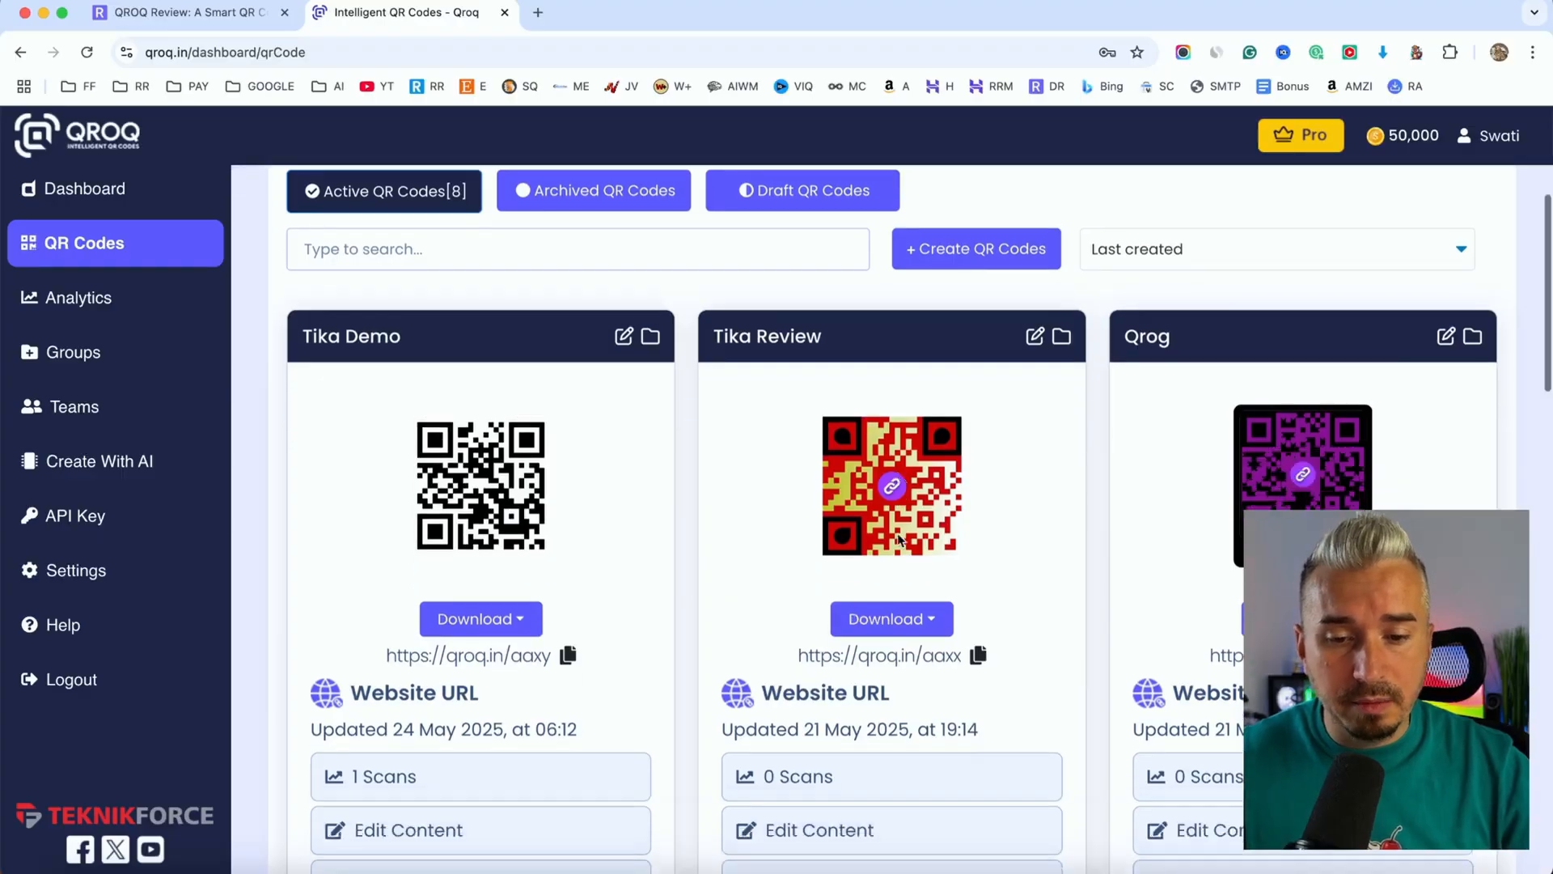
scroll(899, 538, down, 1)
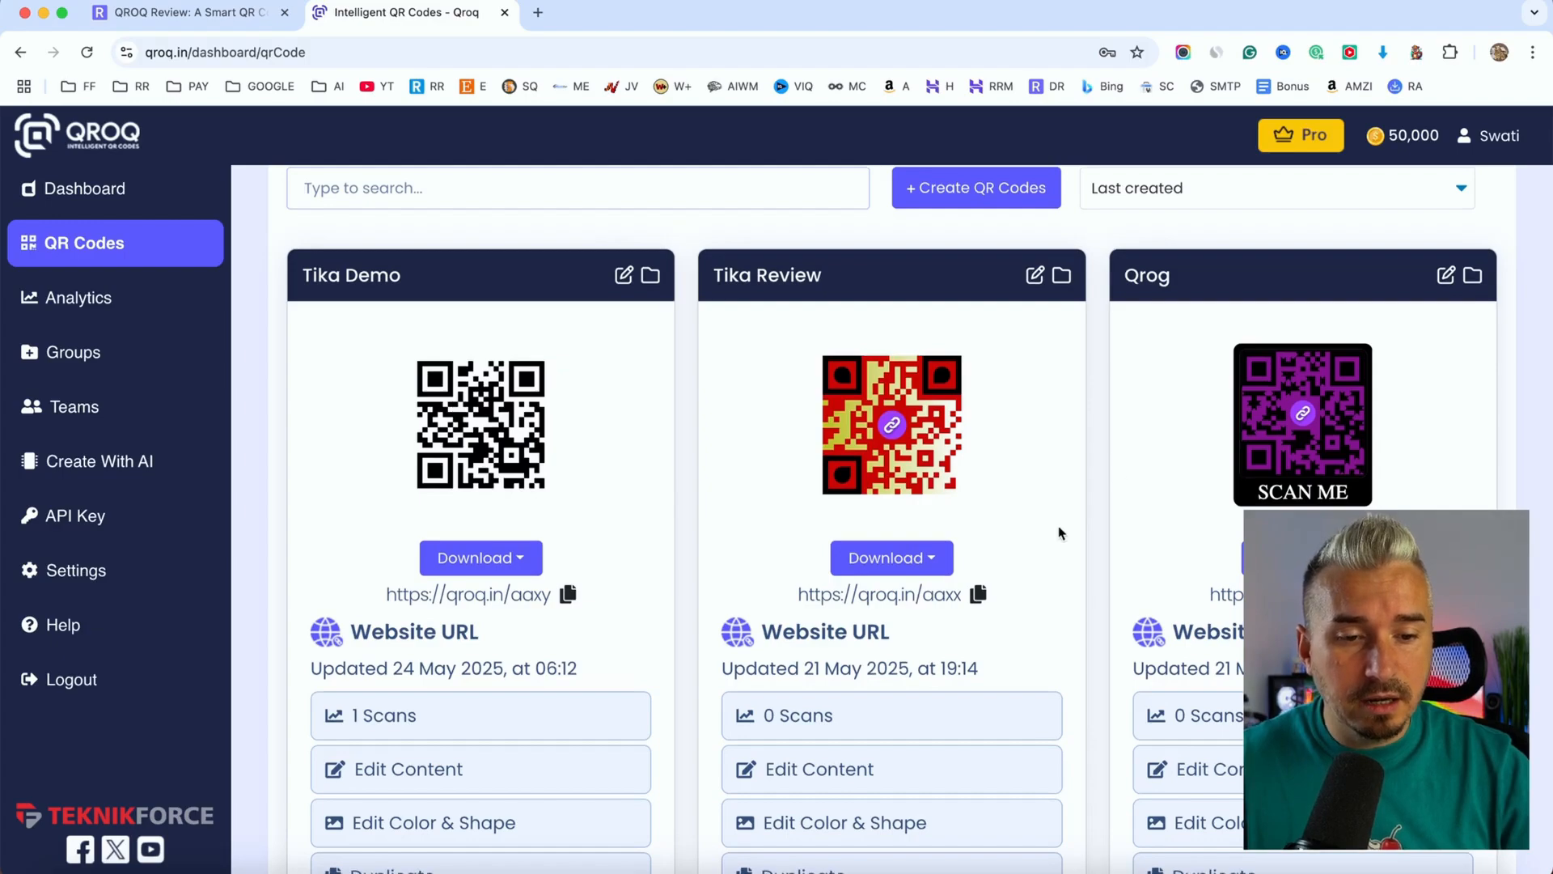
scroll(1060, 533, down, 3)
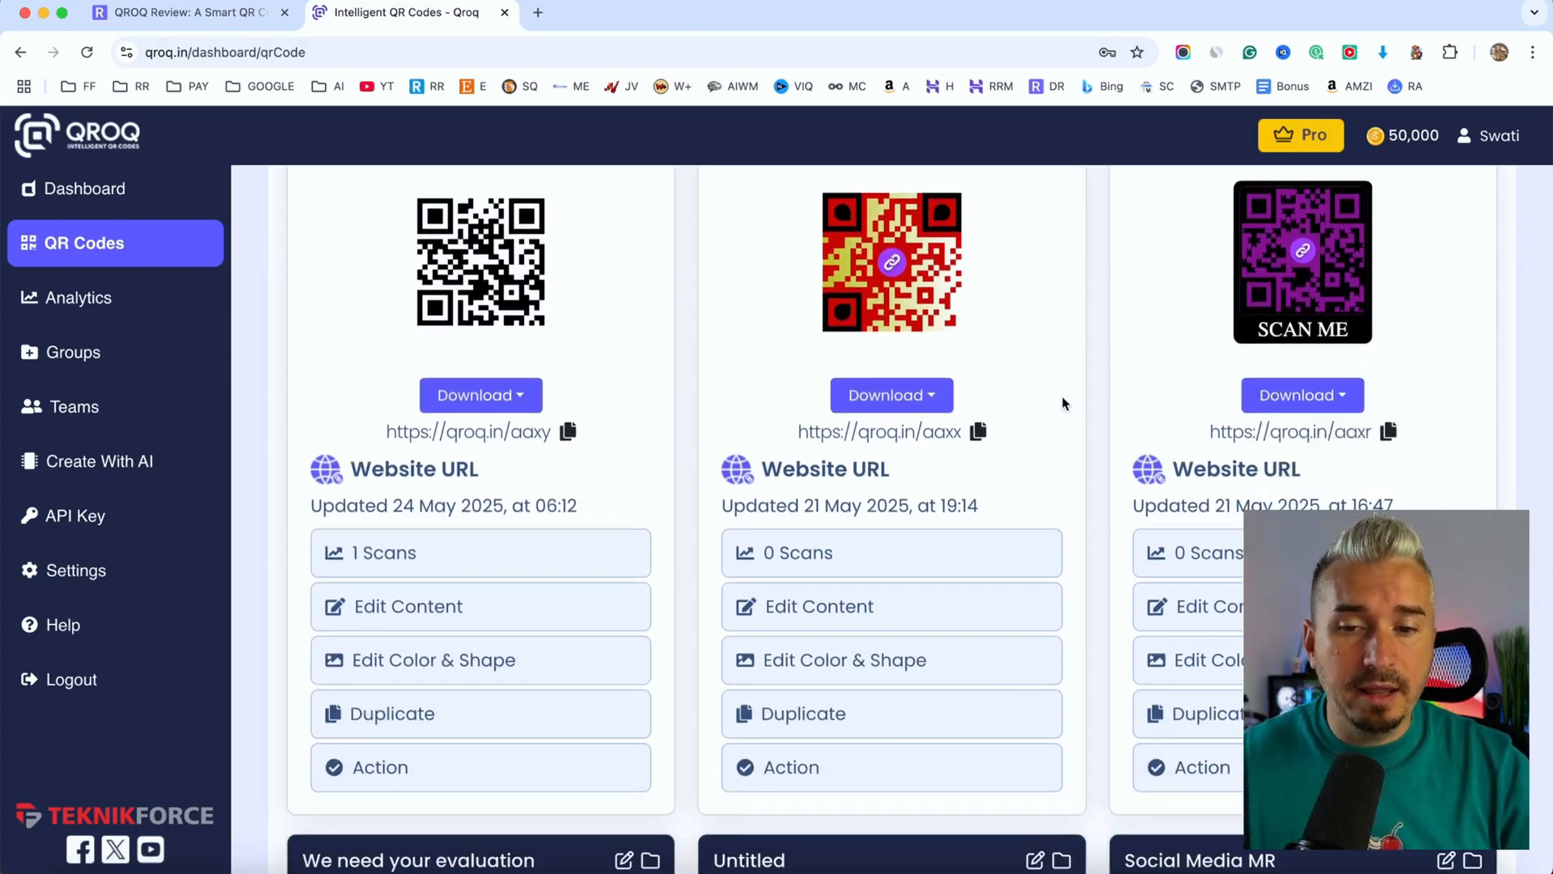
scroll(1076, 402, down, 4)
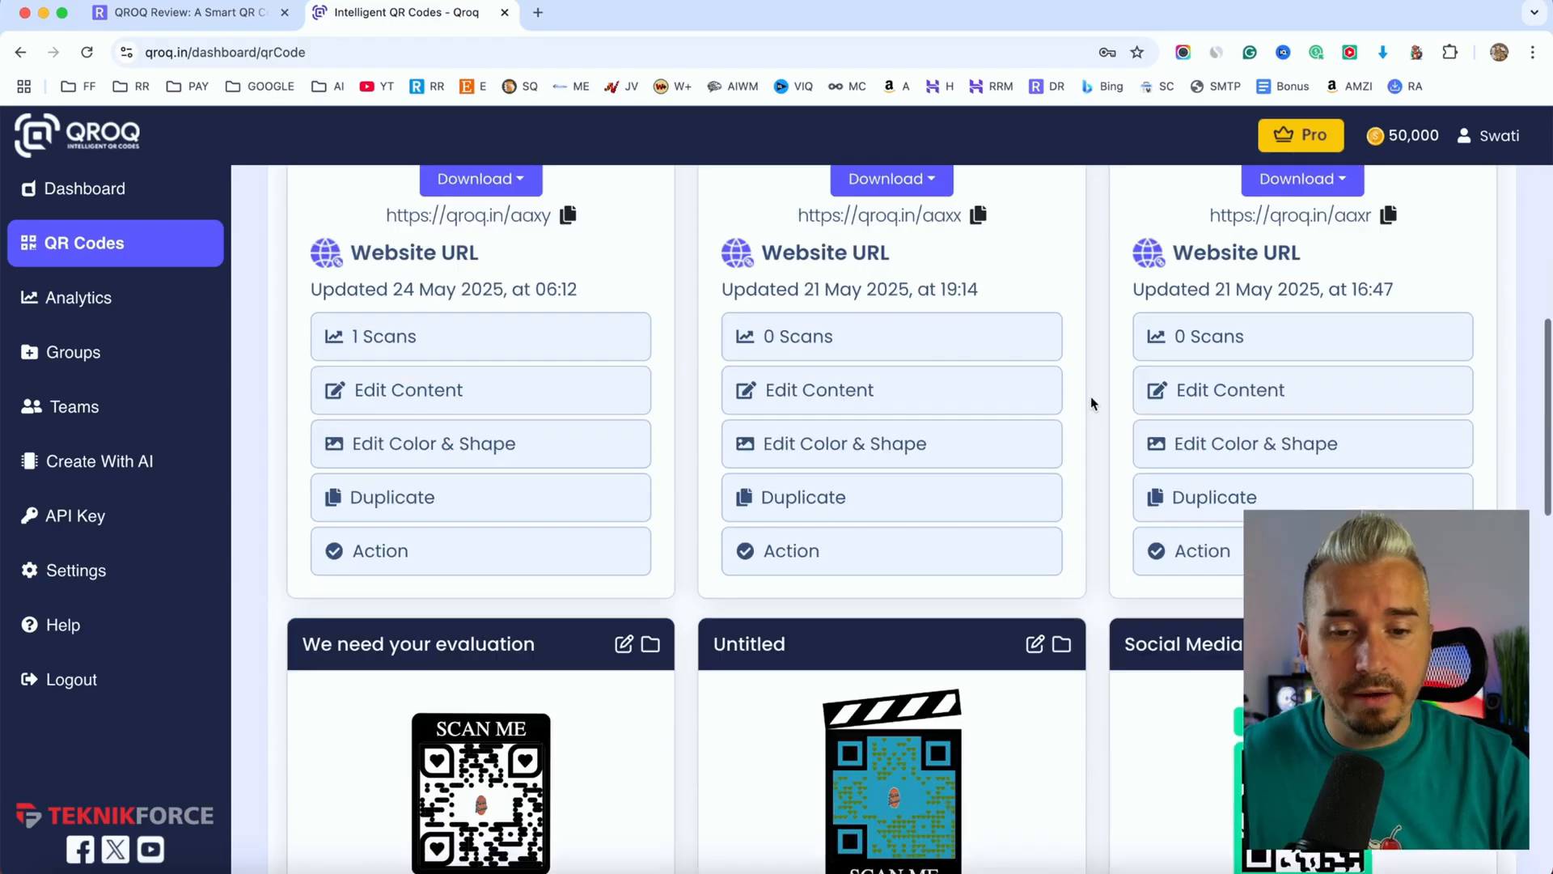
scroll(1091, 402, down, 10)
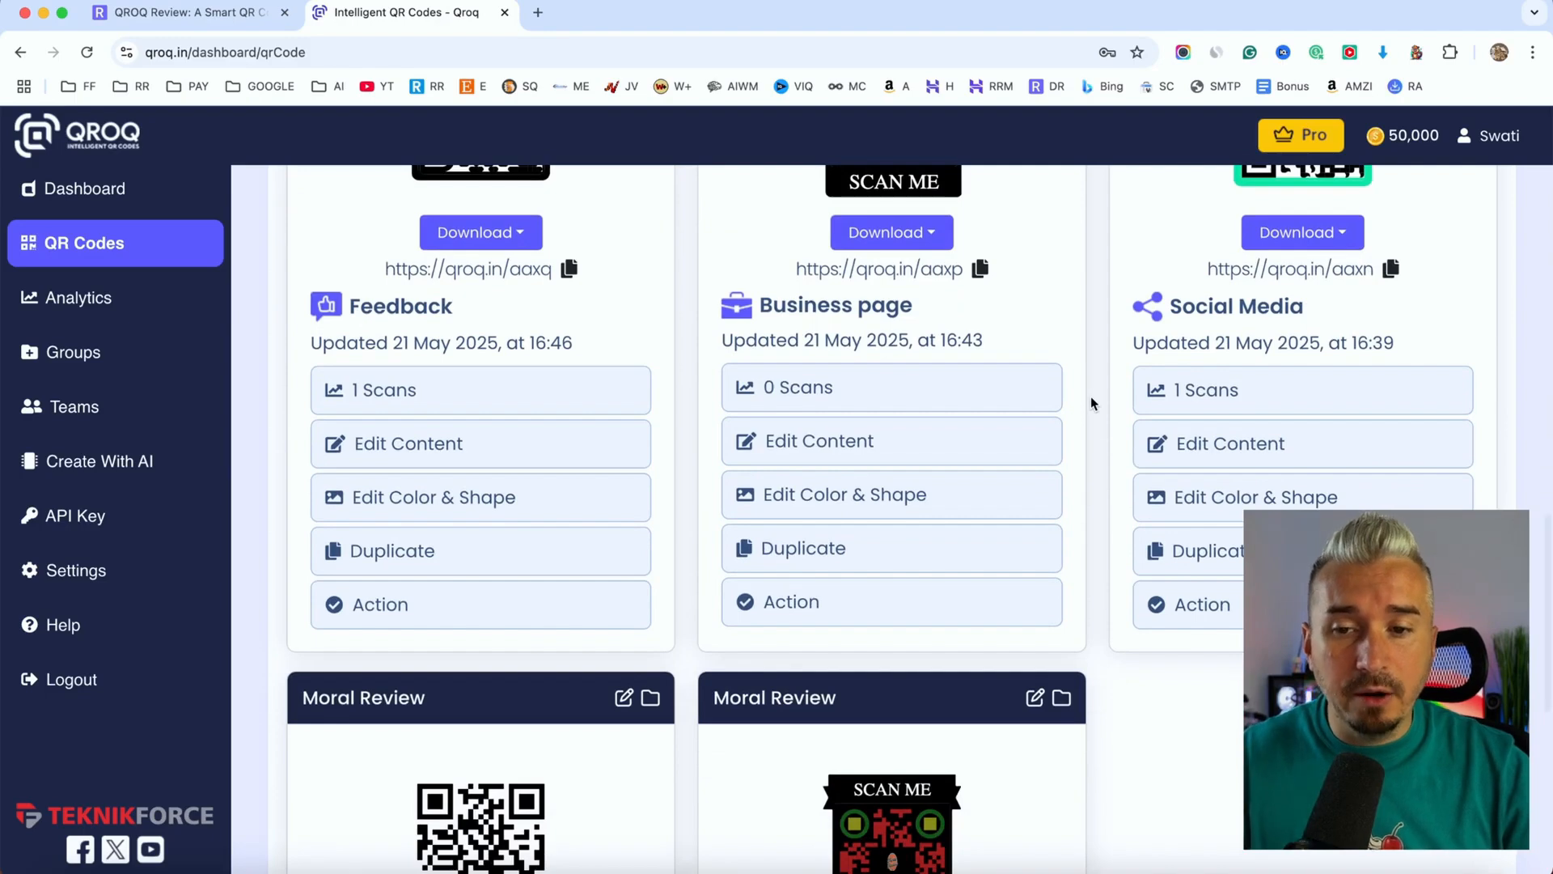
scroll(1090, 396, up, 15)
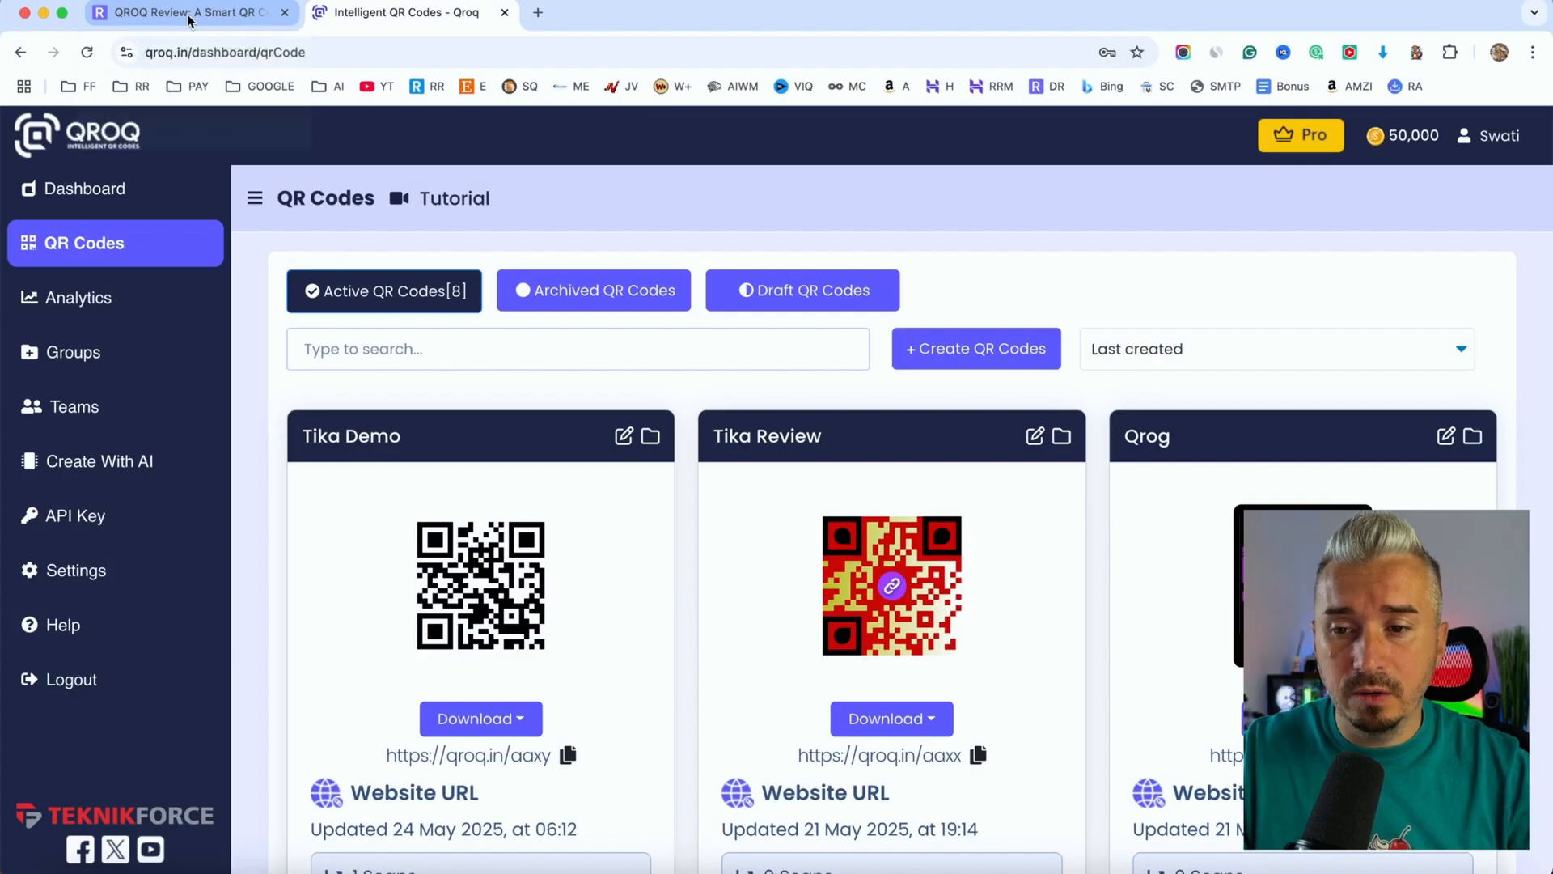
Switch to the QROQ review article and read its product overview, package descriptions and pricing section
click(190, 13)
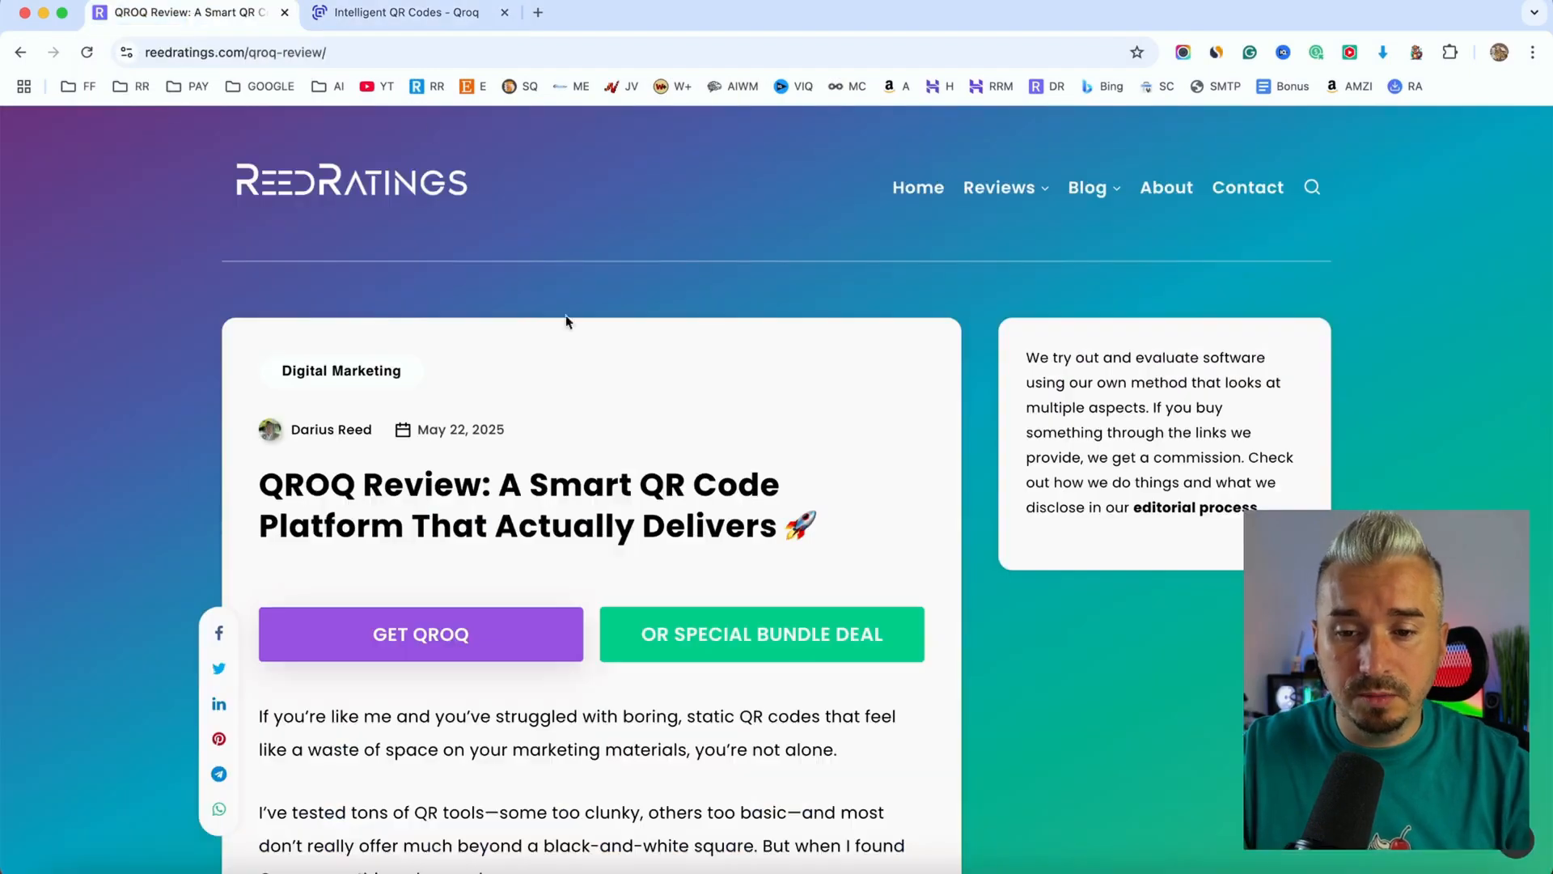
scroll(593, 390, down, 10)
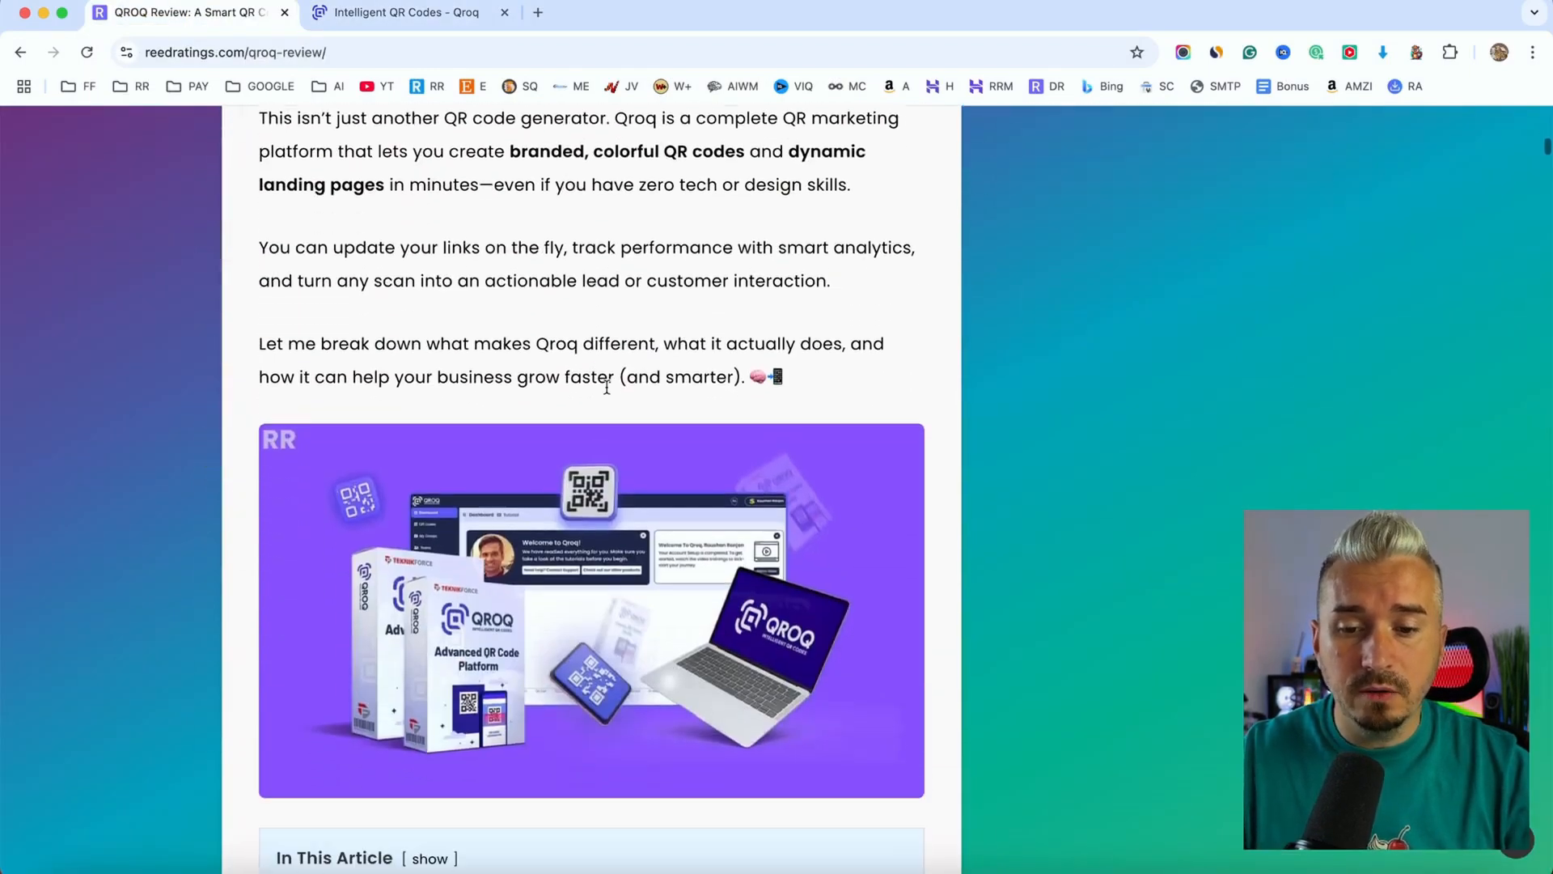
scroll(766, 547, down, 10)
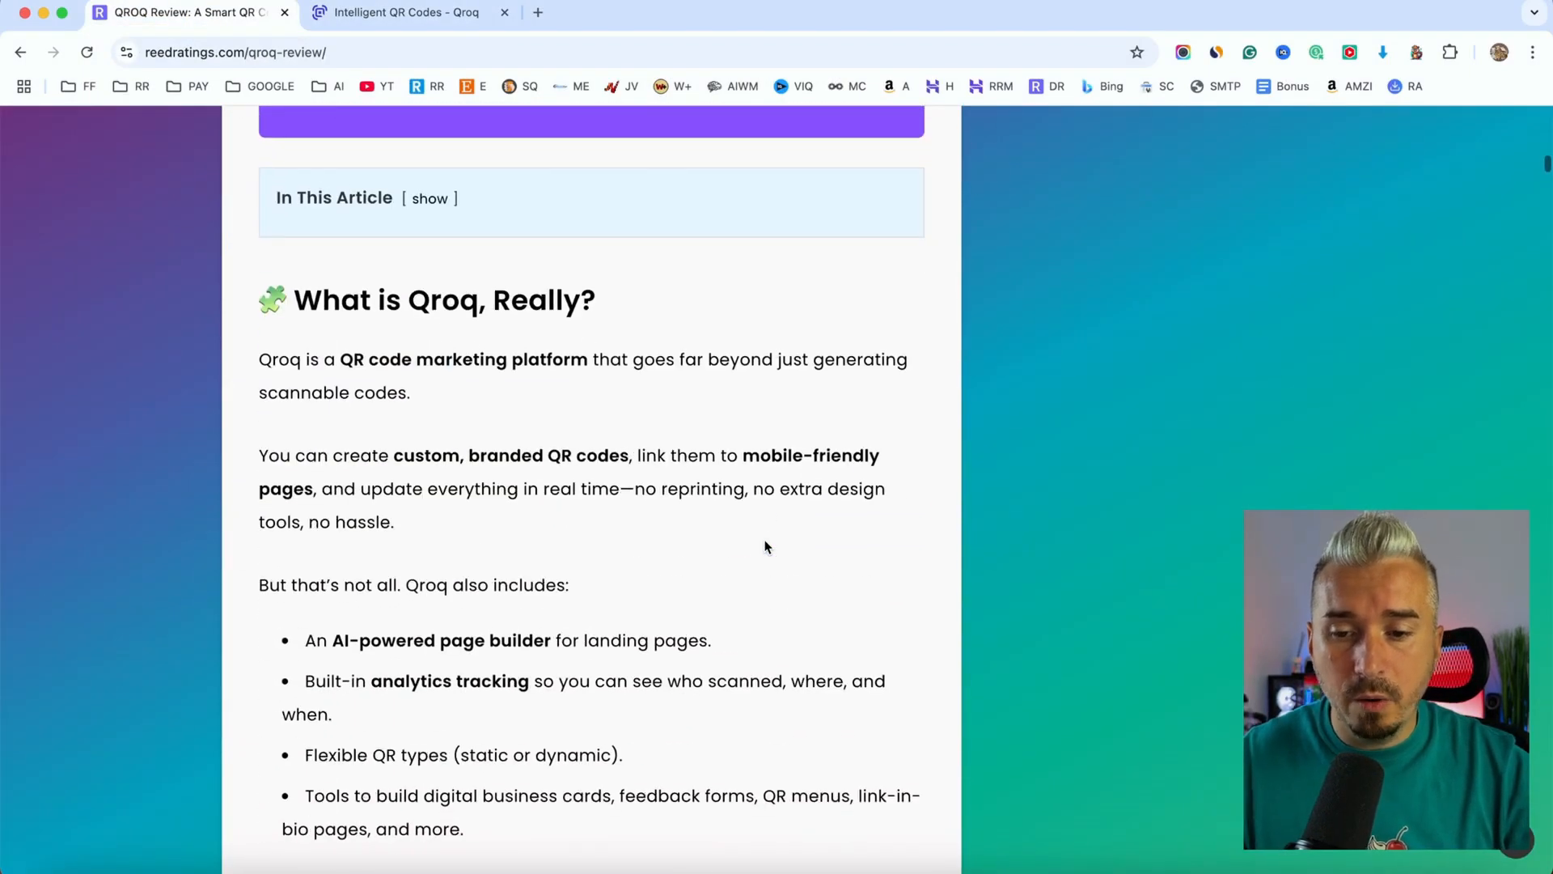
scroll(766, 547, down, 10)
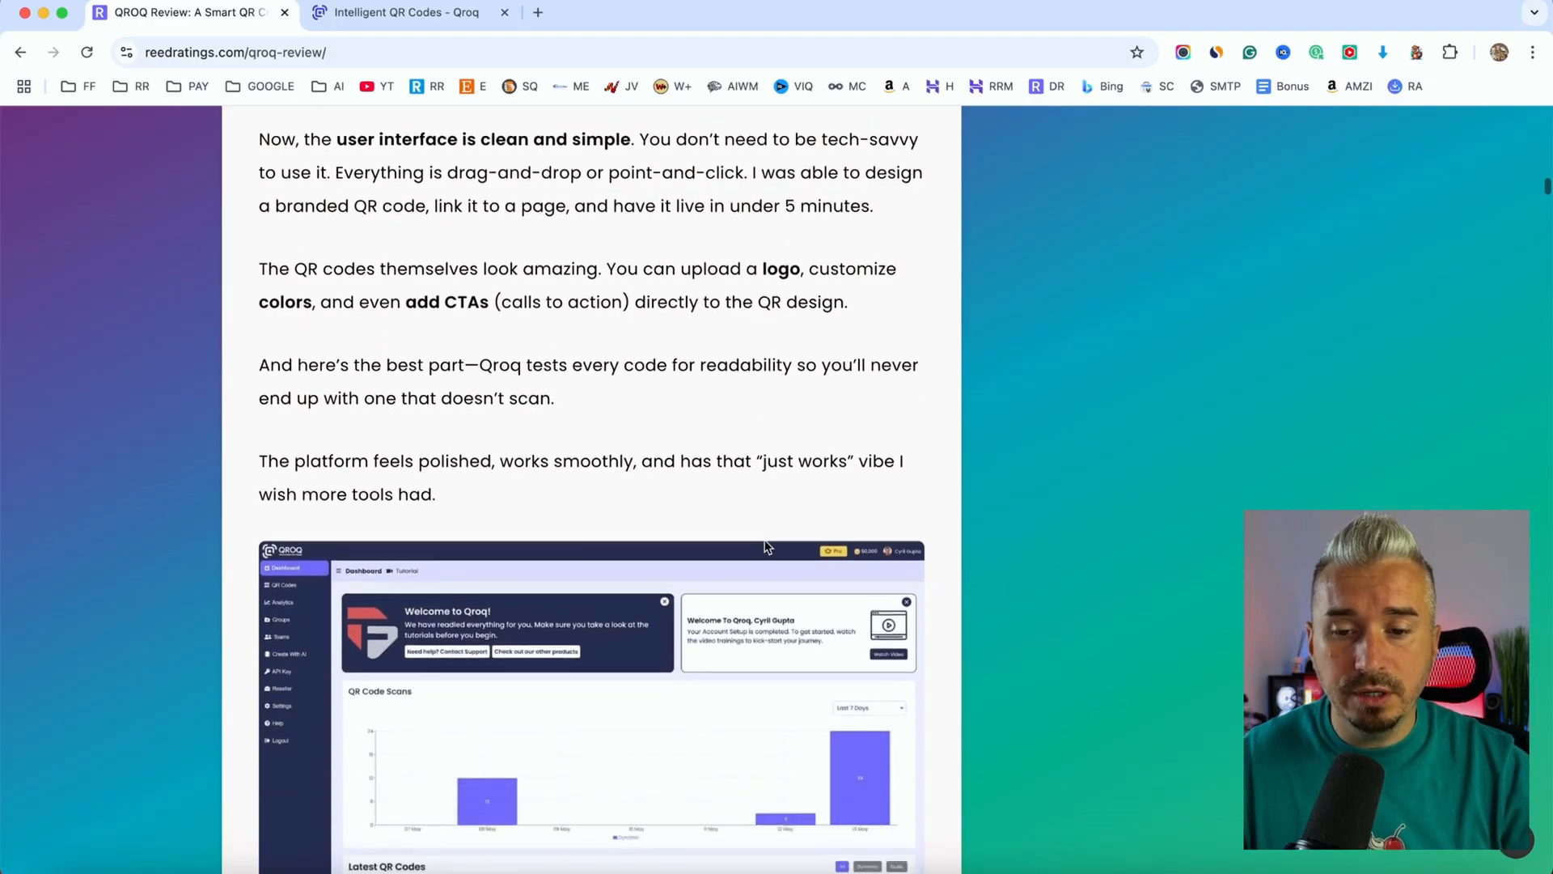
scroll(766, 547, down, 2)
scroll(767, 547, down, 12)
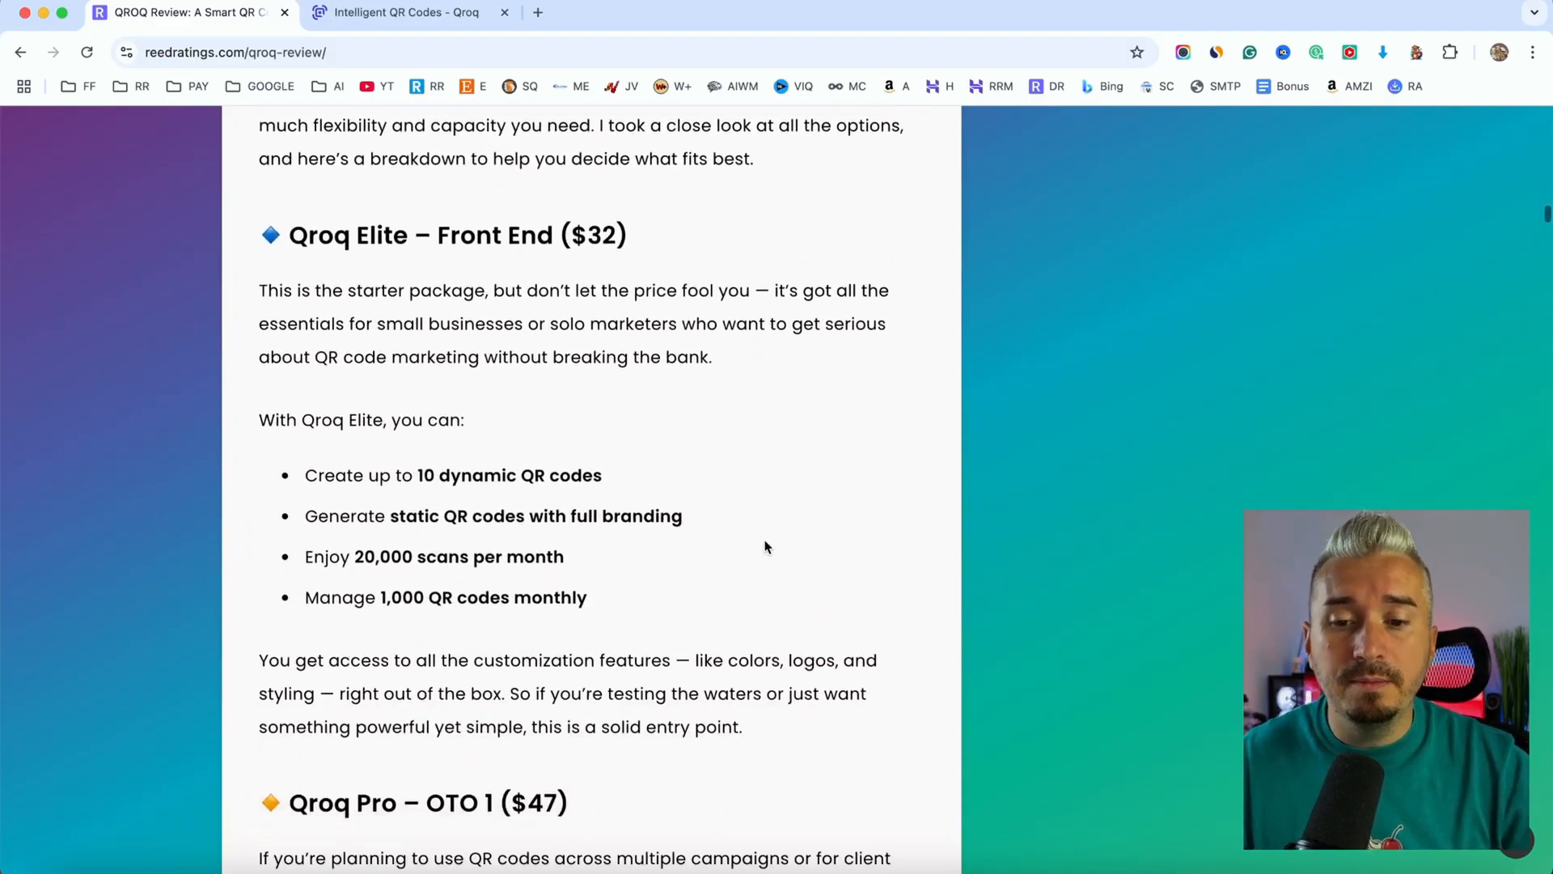
scroll(766, 547, down, 14)
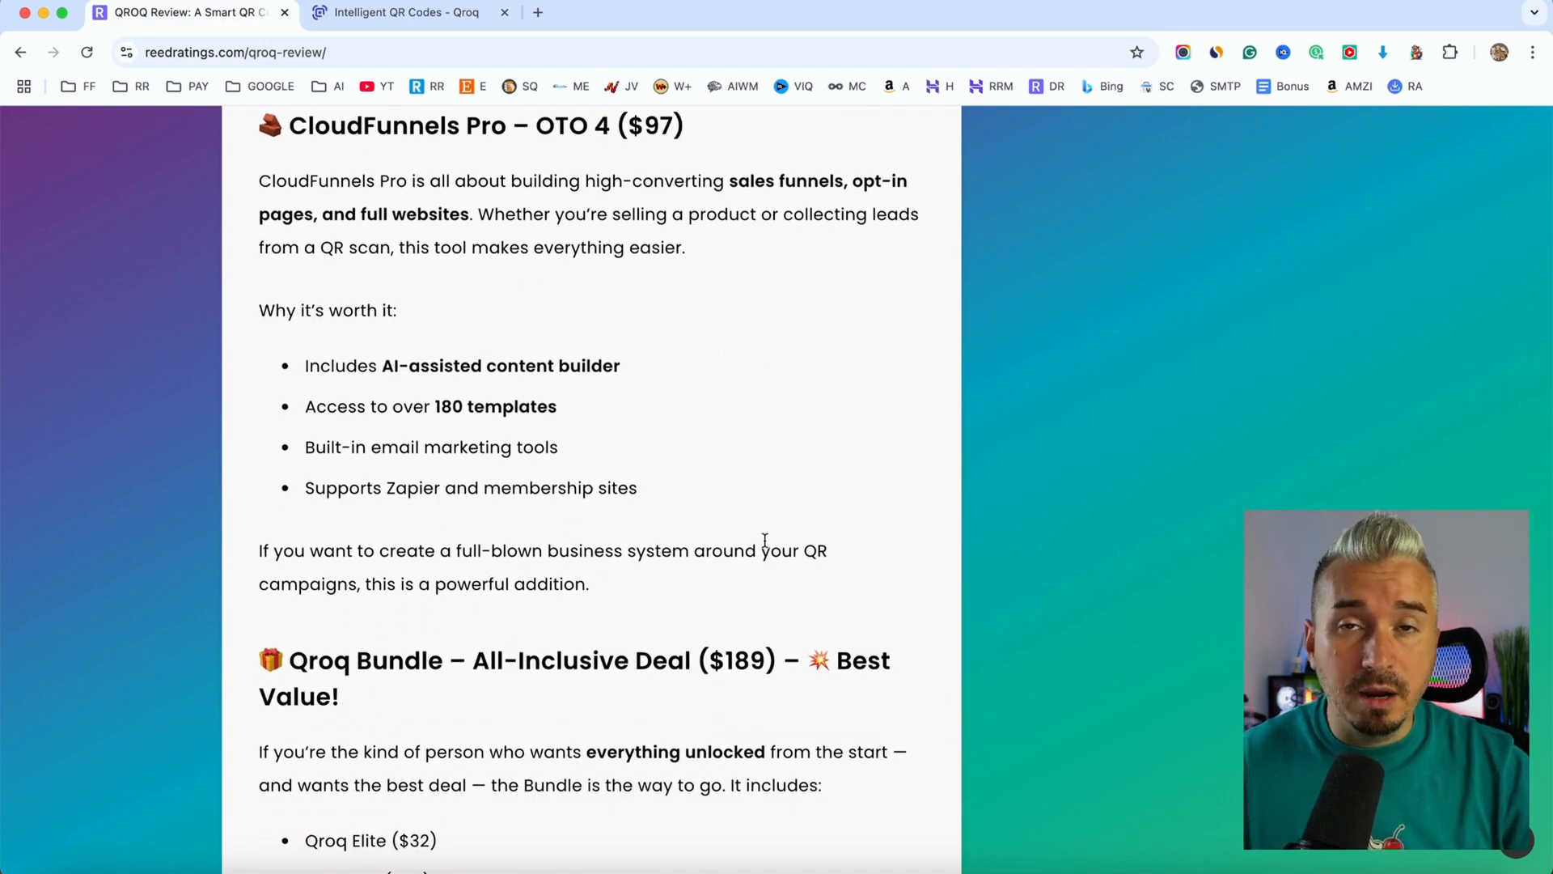
scroll(765, 542, down, 16)
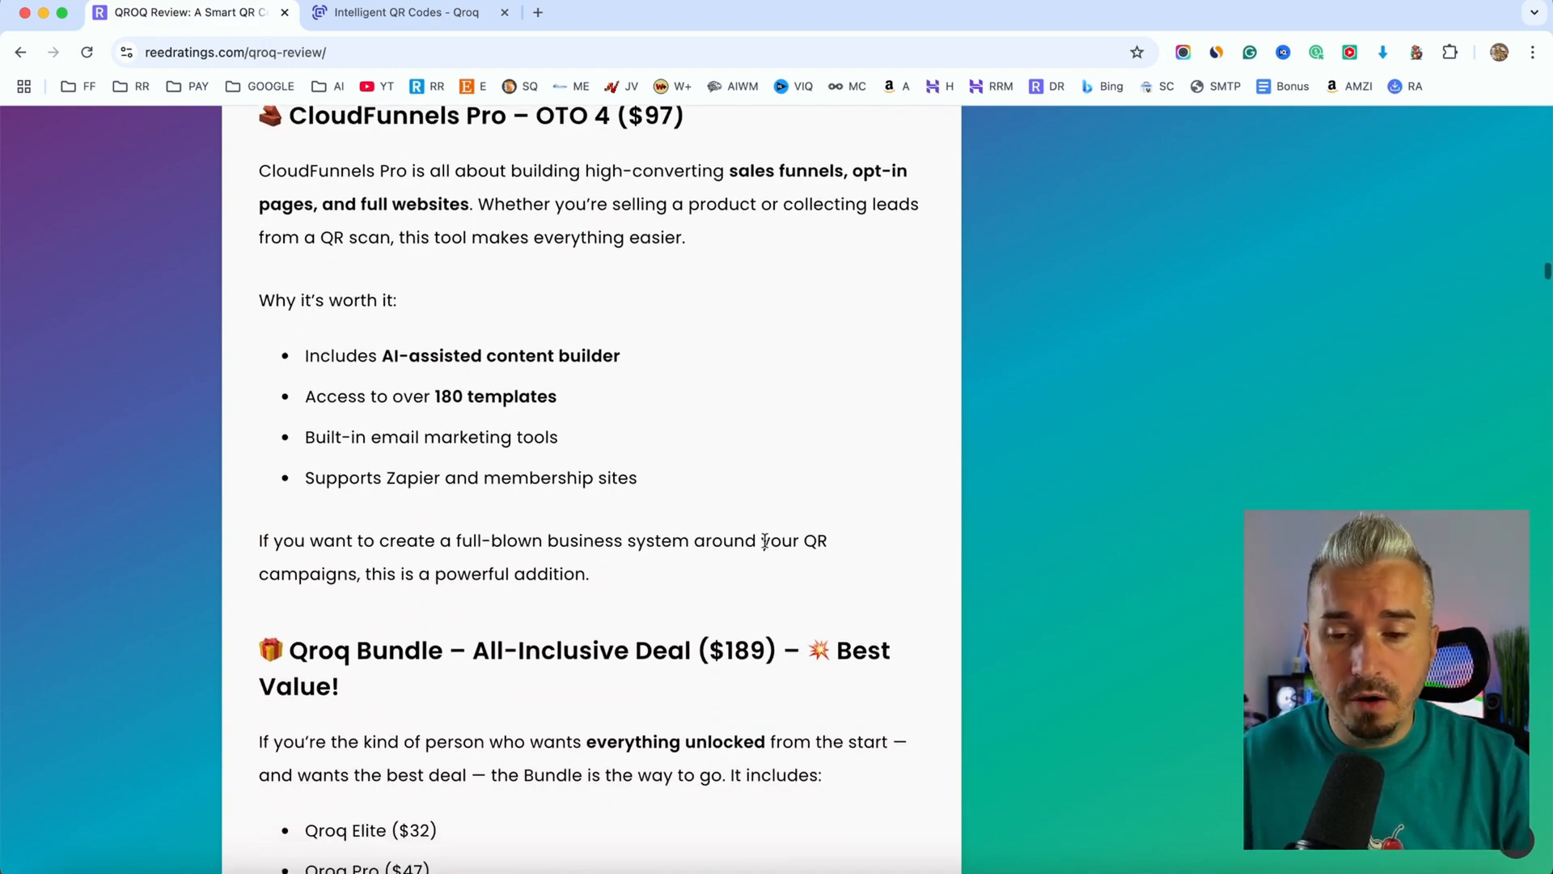
scroll(766, 547, down, 14)
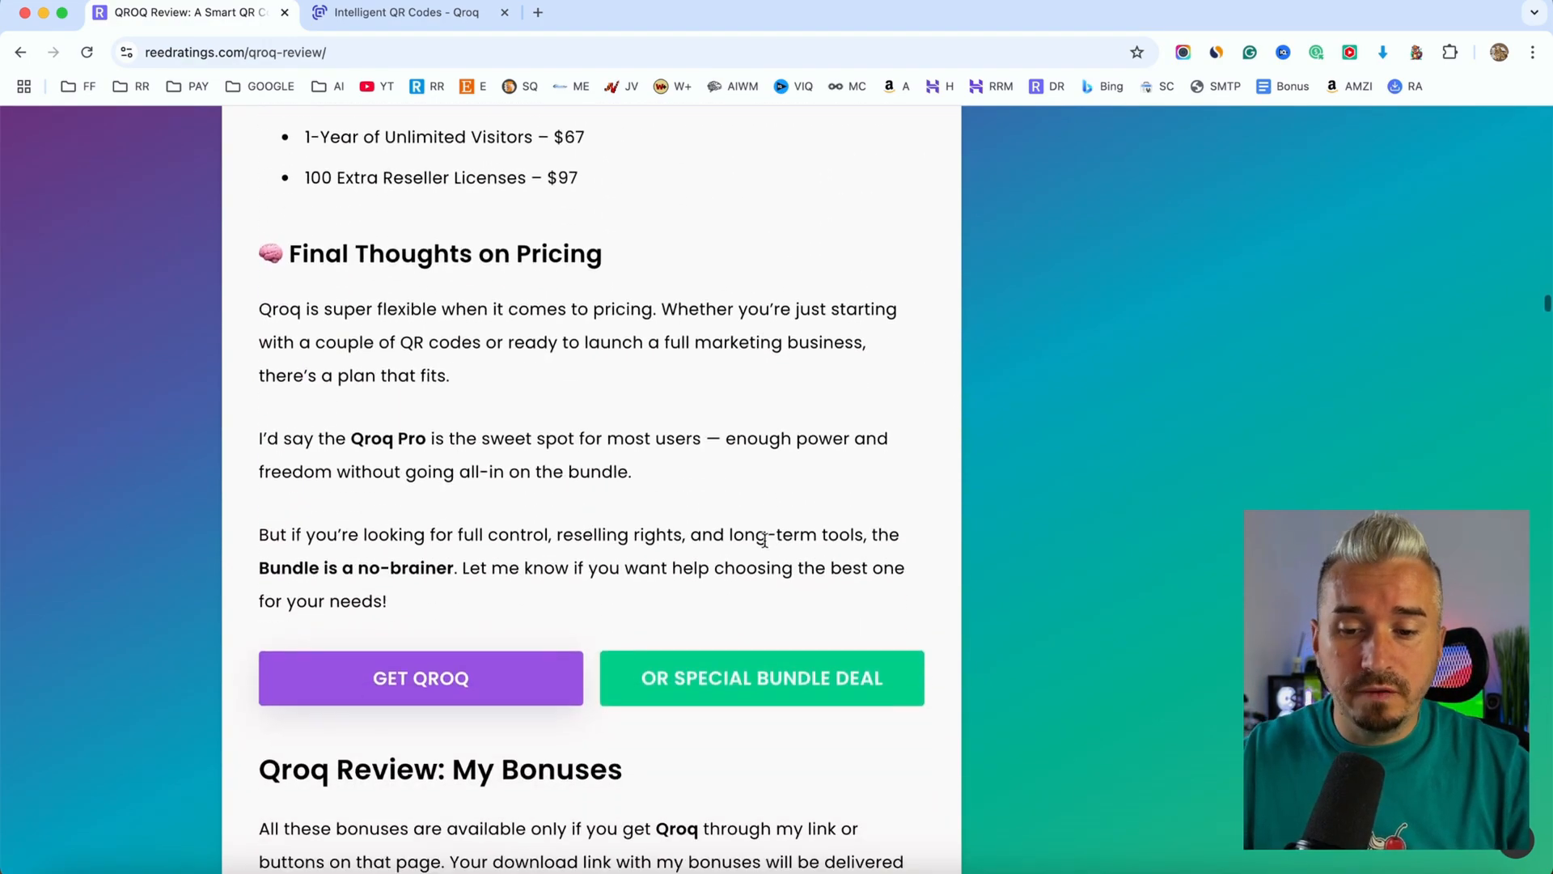
Examine the list of bonuses offered in the QROQ review article
scroll(767, 547, down, 15)
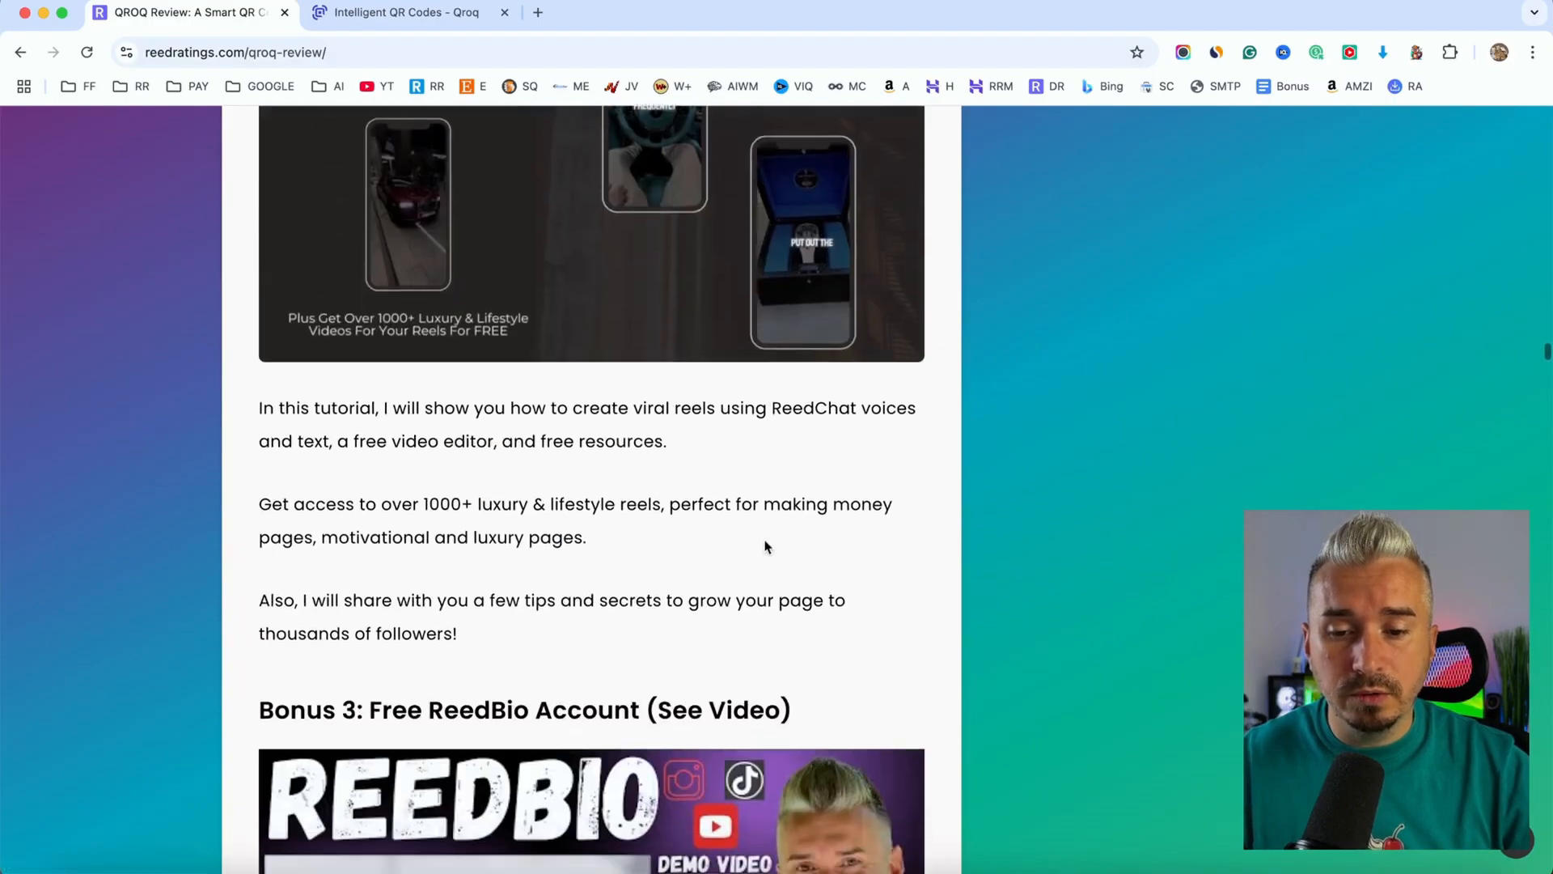
scroll(765, 547, down, 12)
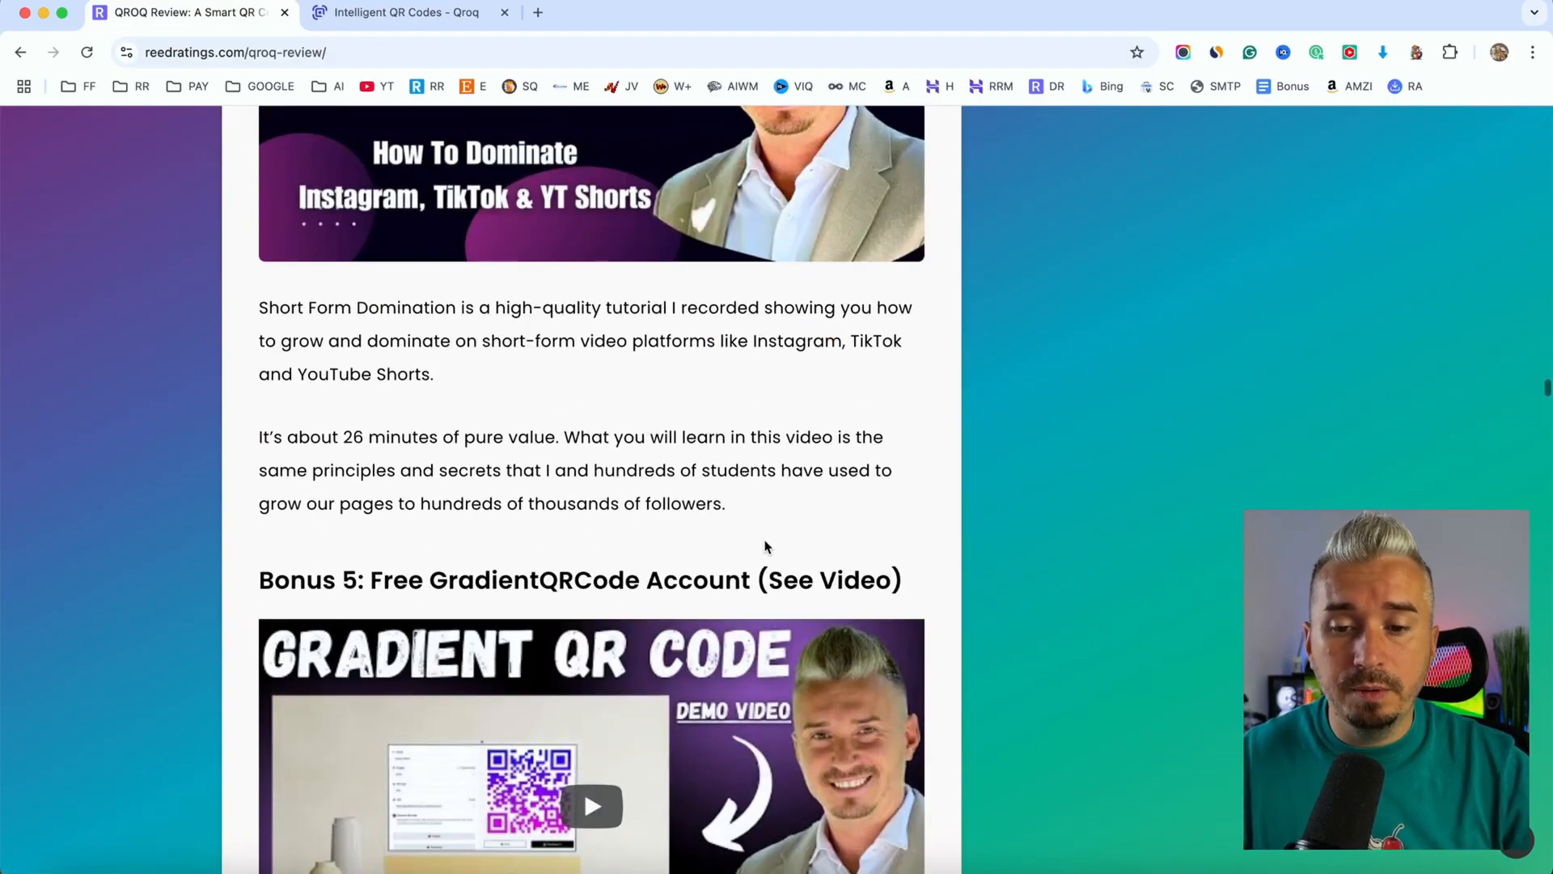
scroll(766, 545, down, 16)
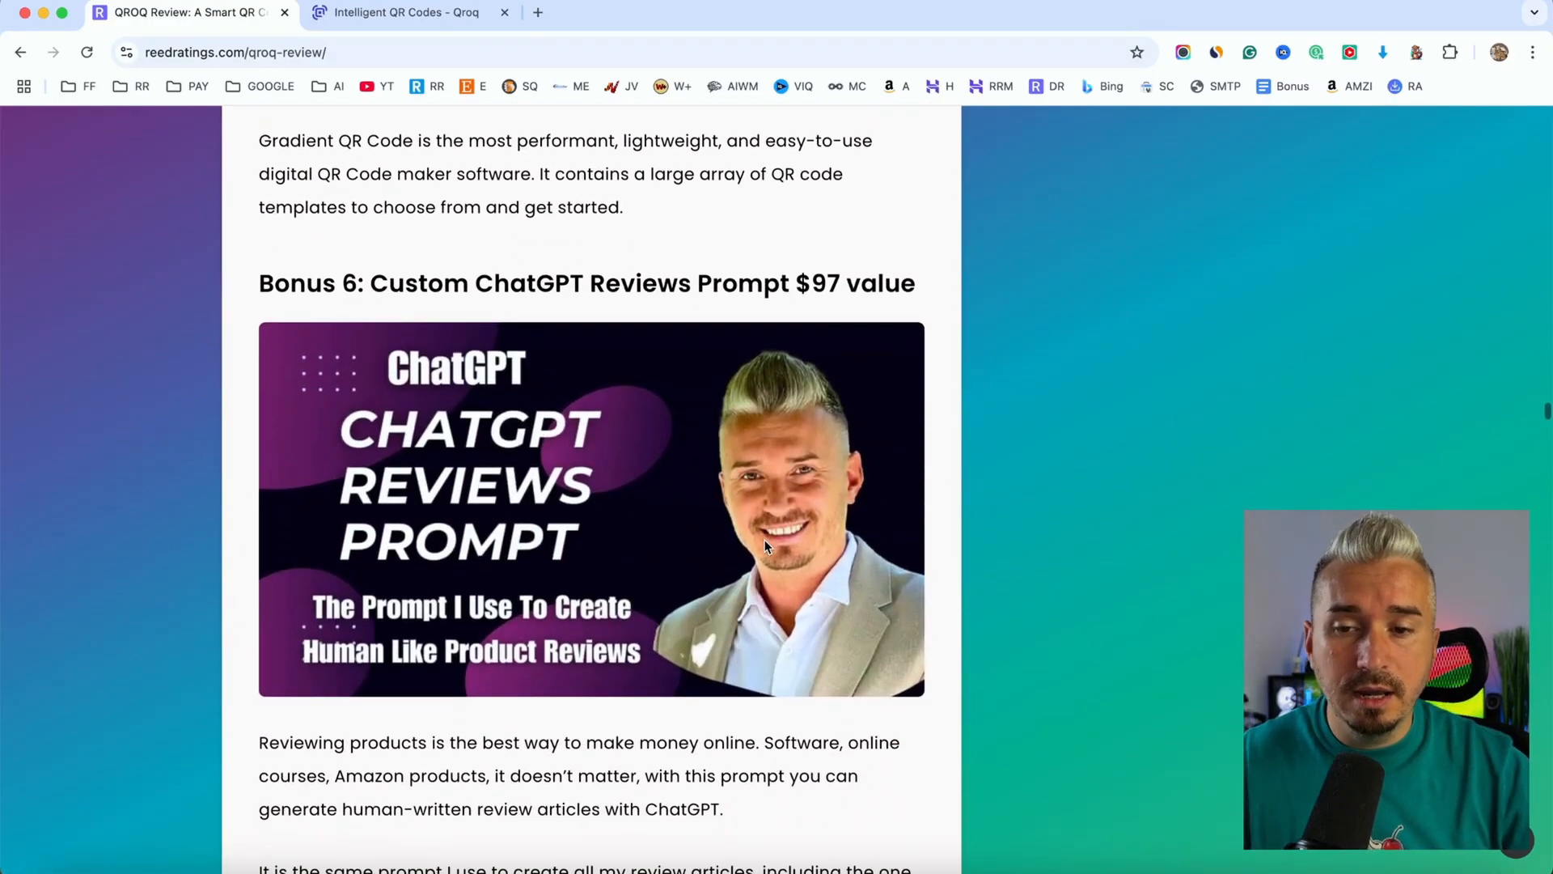
scroll(766, 547, down, 1)
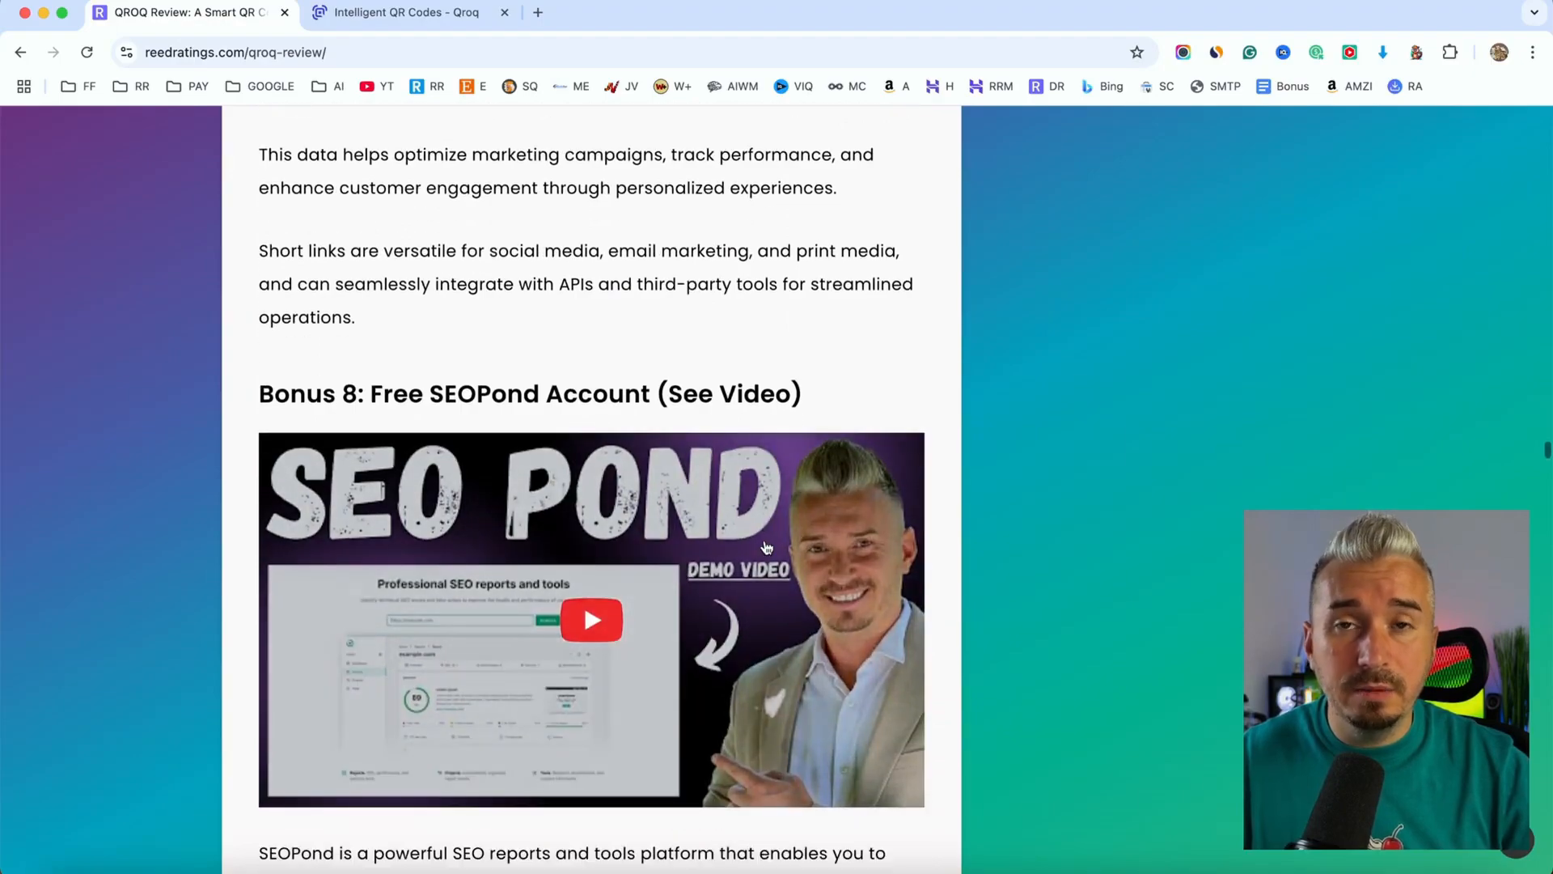
scroll(766, 547, down, 19)
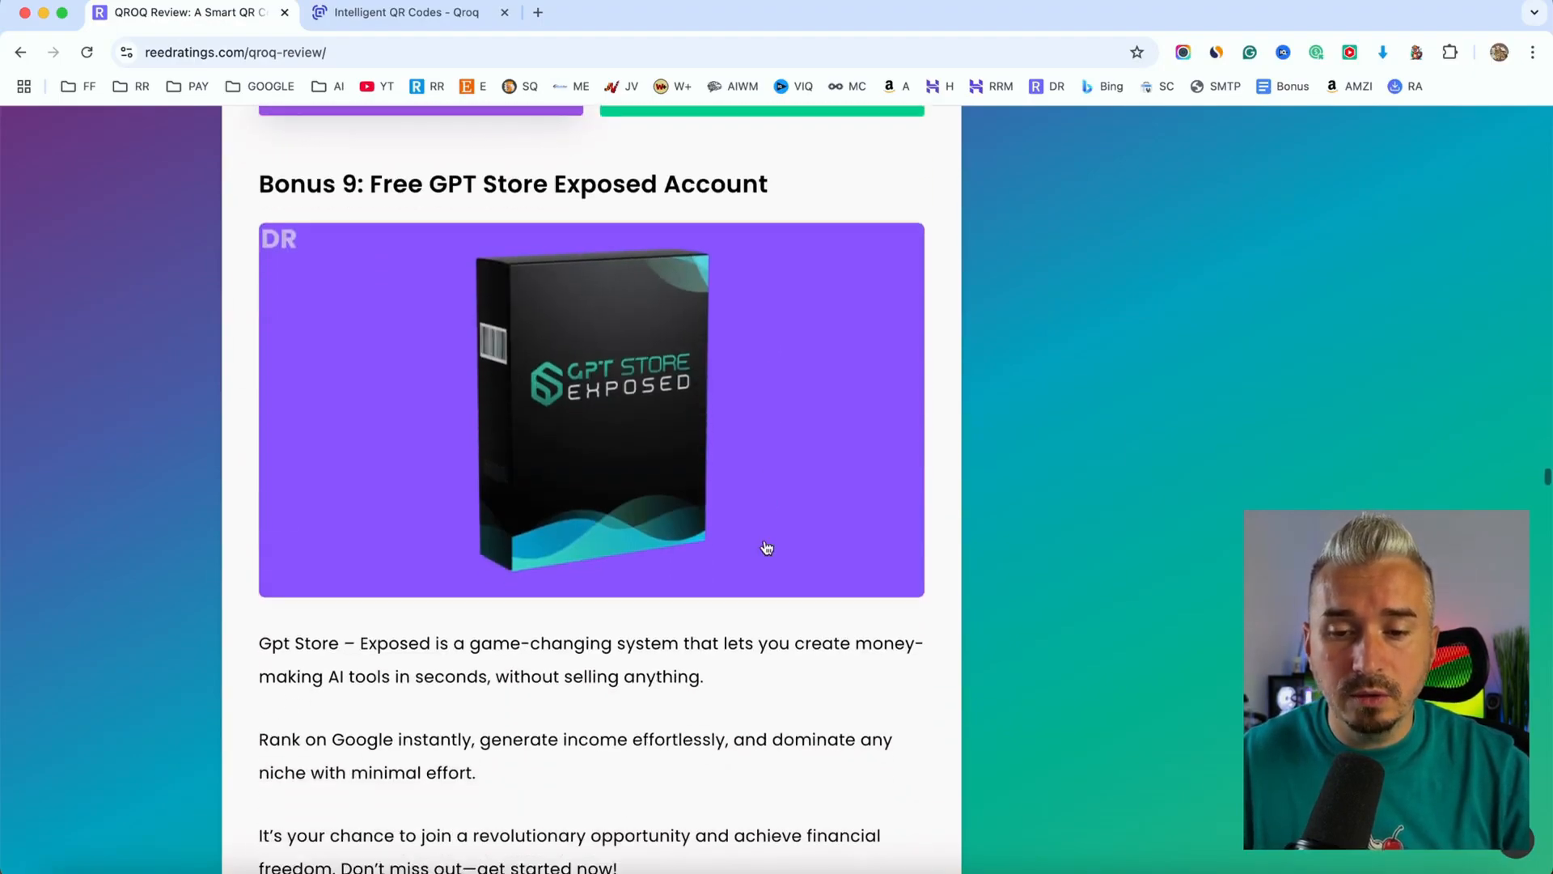
scroll(766, 547, down, 20)
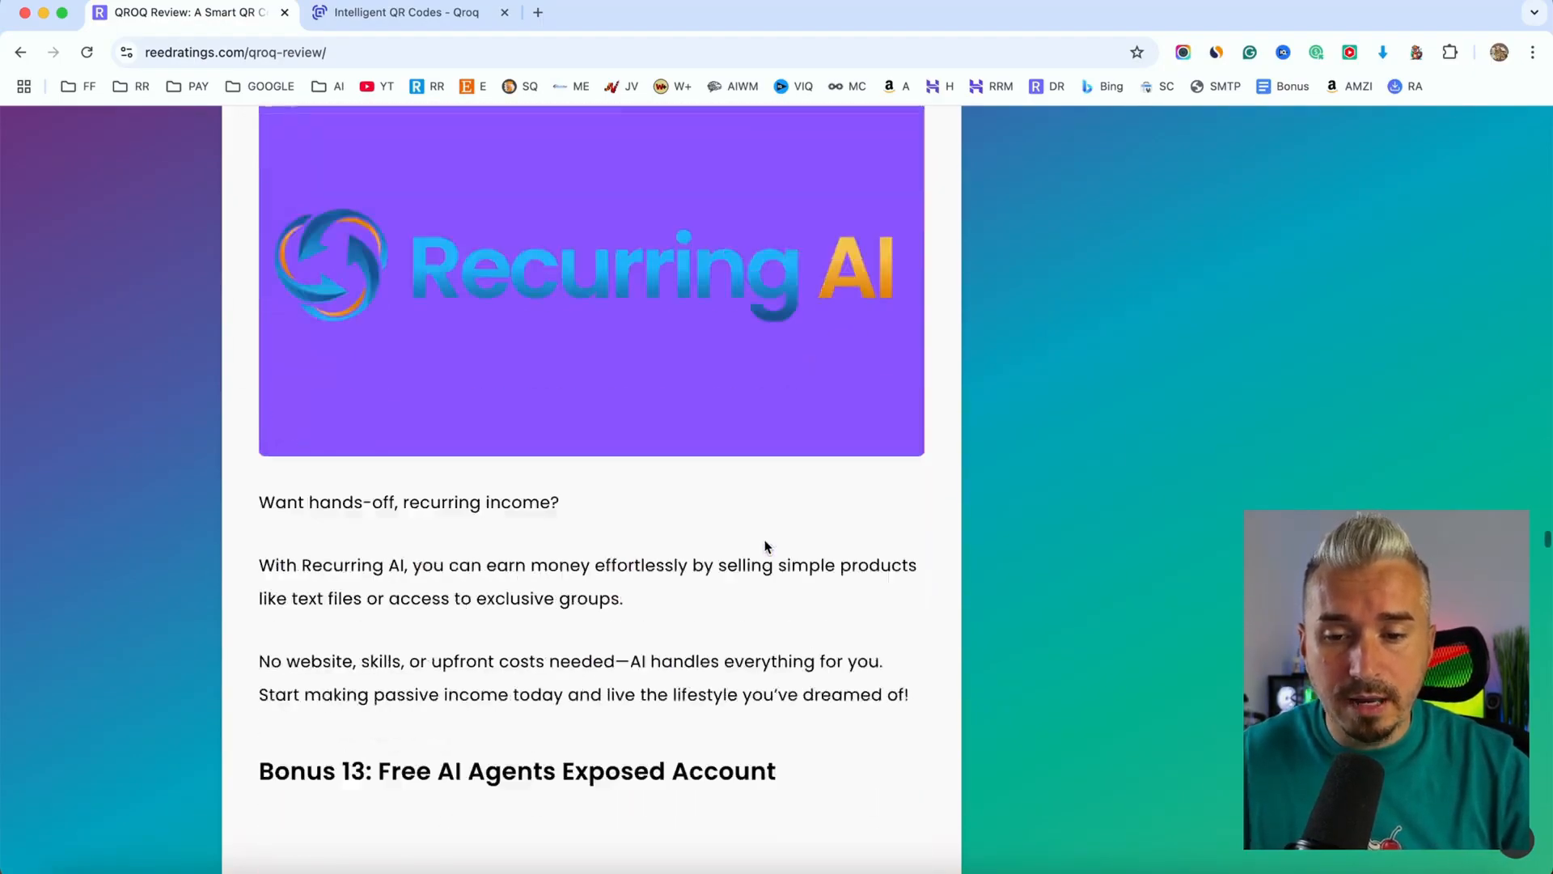
scroll(767, 546, down, 11)
Go back over the review article's bonuses, including GradientQRCode, Short Form Domination and ReedChat
scroll(766, 547, up, 20)
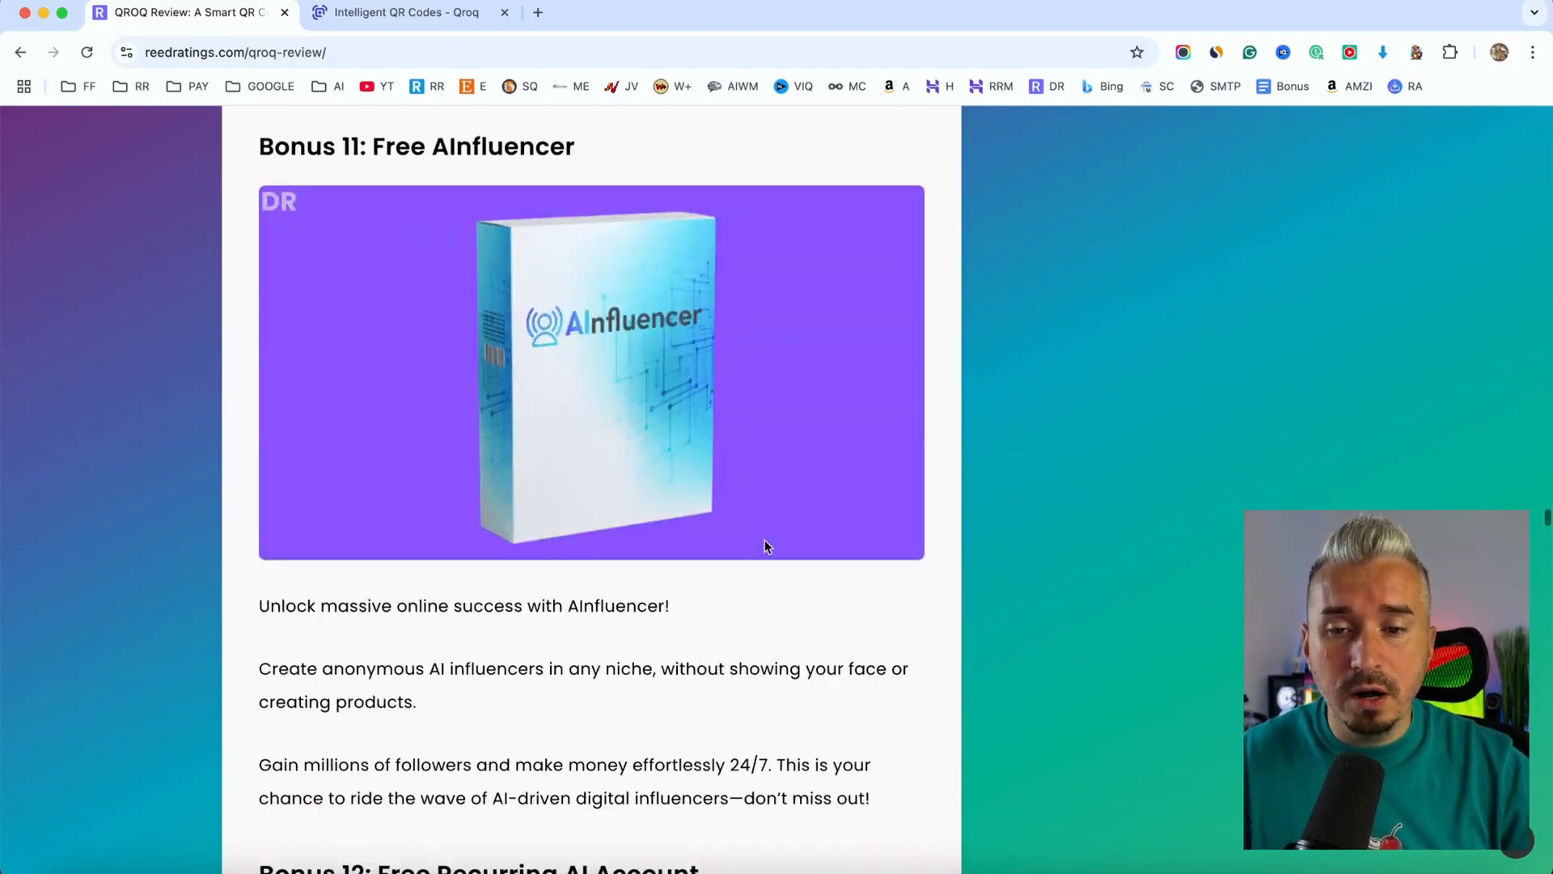
scroll(765, 546, up, 20)
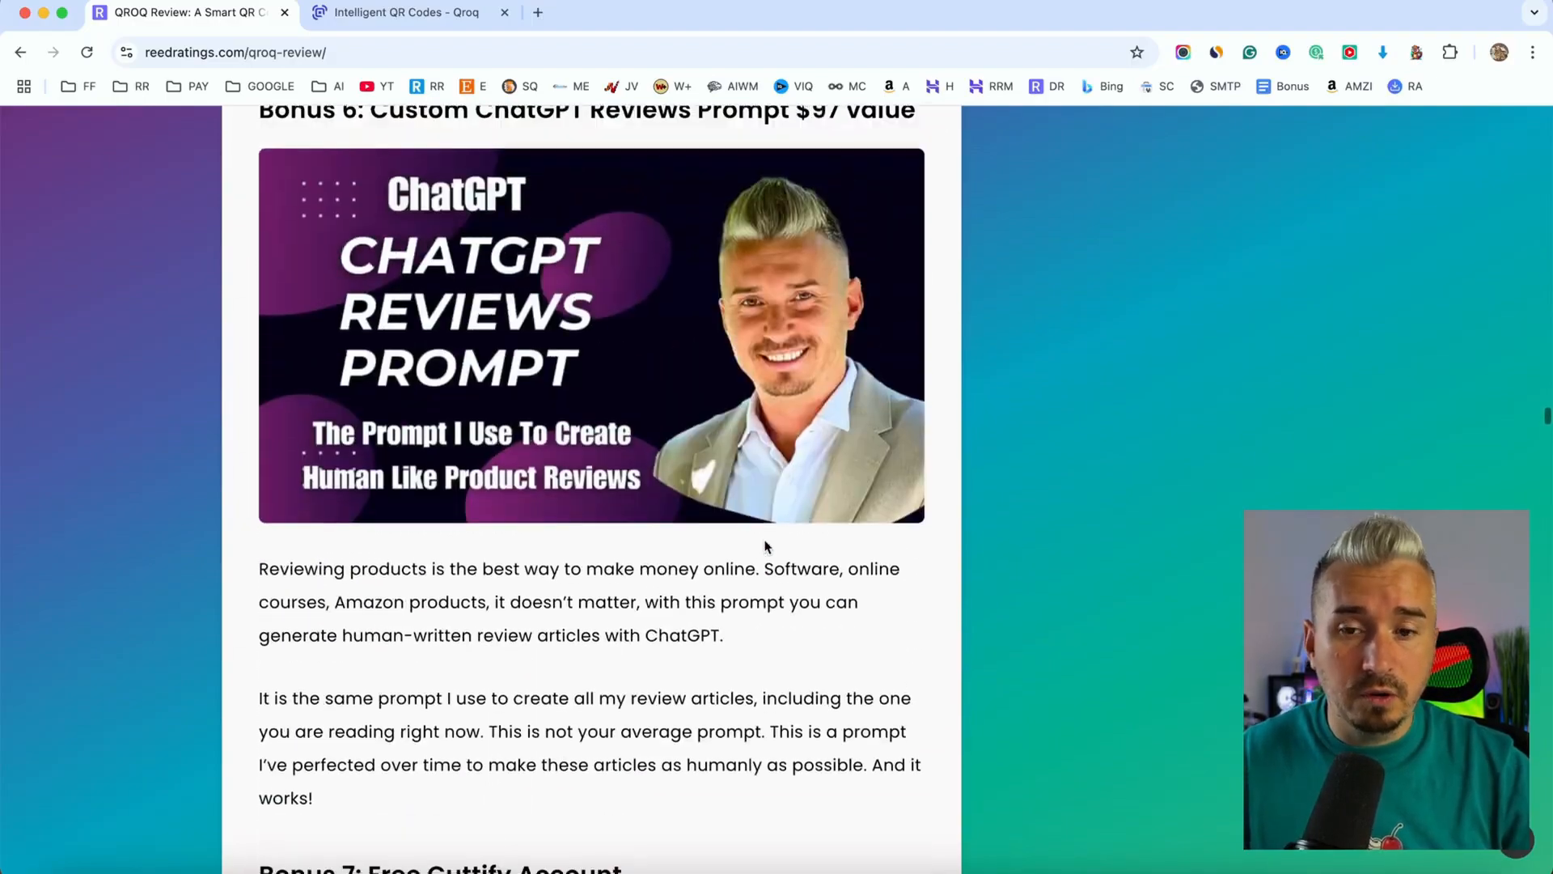
scroll(765, 547, up, 20)
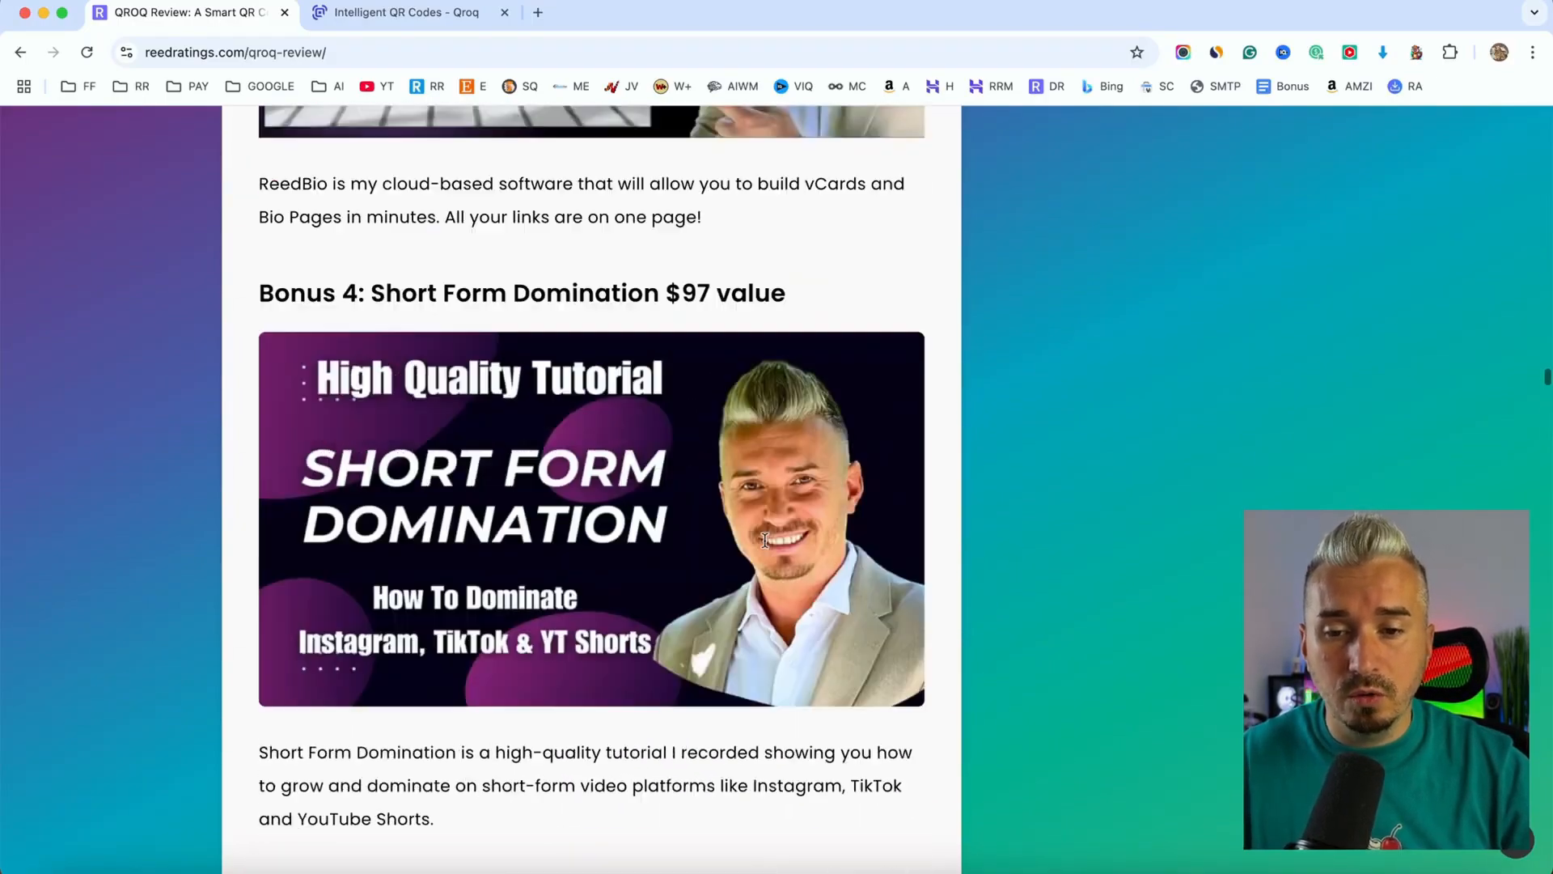
scroll(764, 544, up, 20)
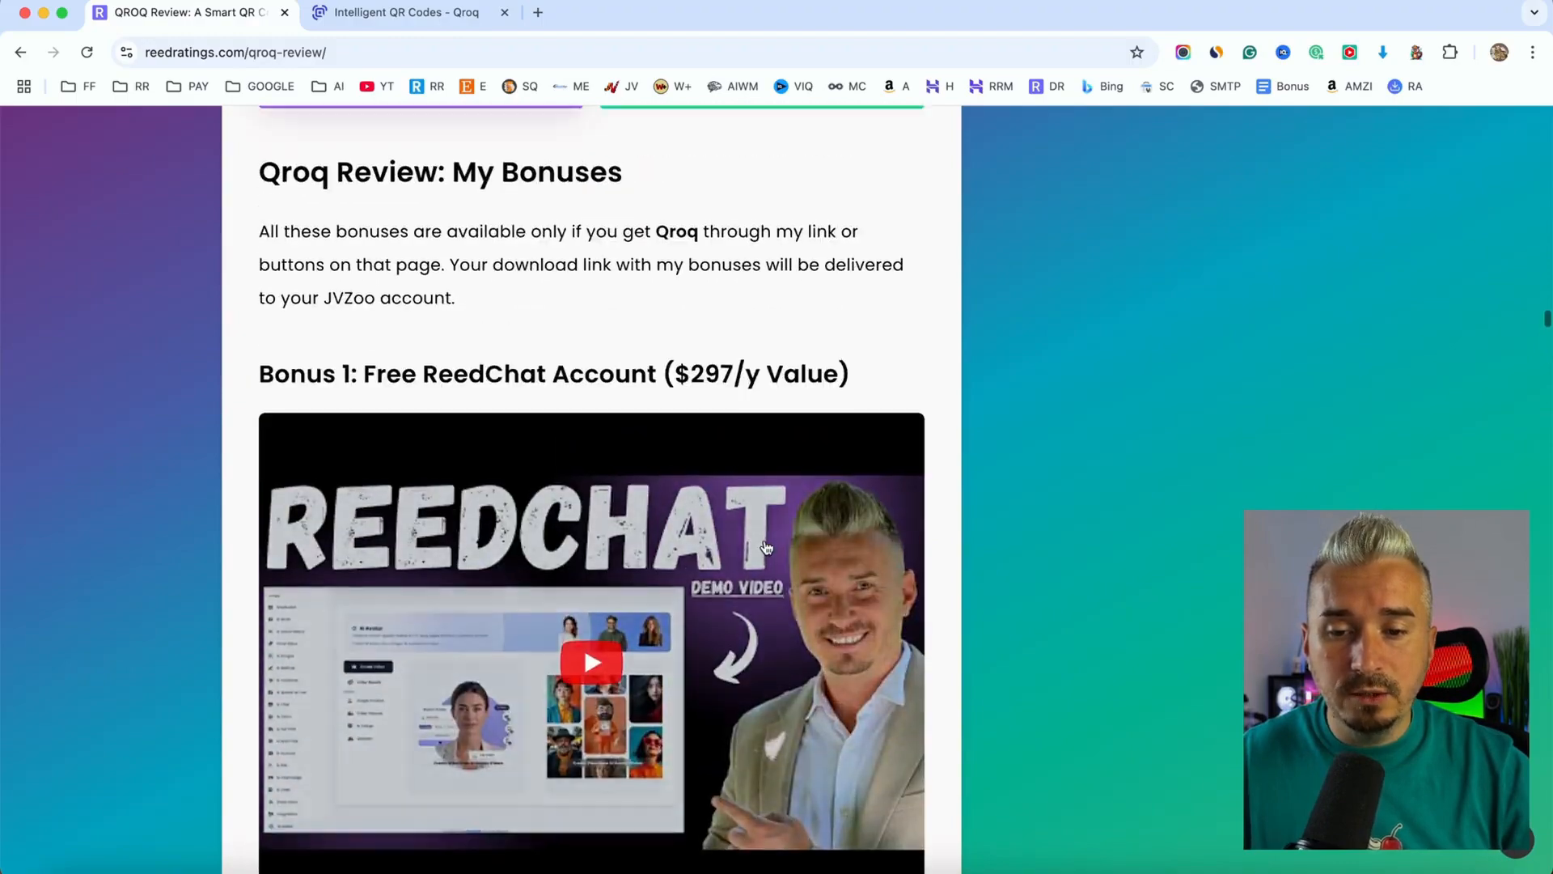
scroll(767, 548, down, 15)
scroll(767, 547, down, 20)
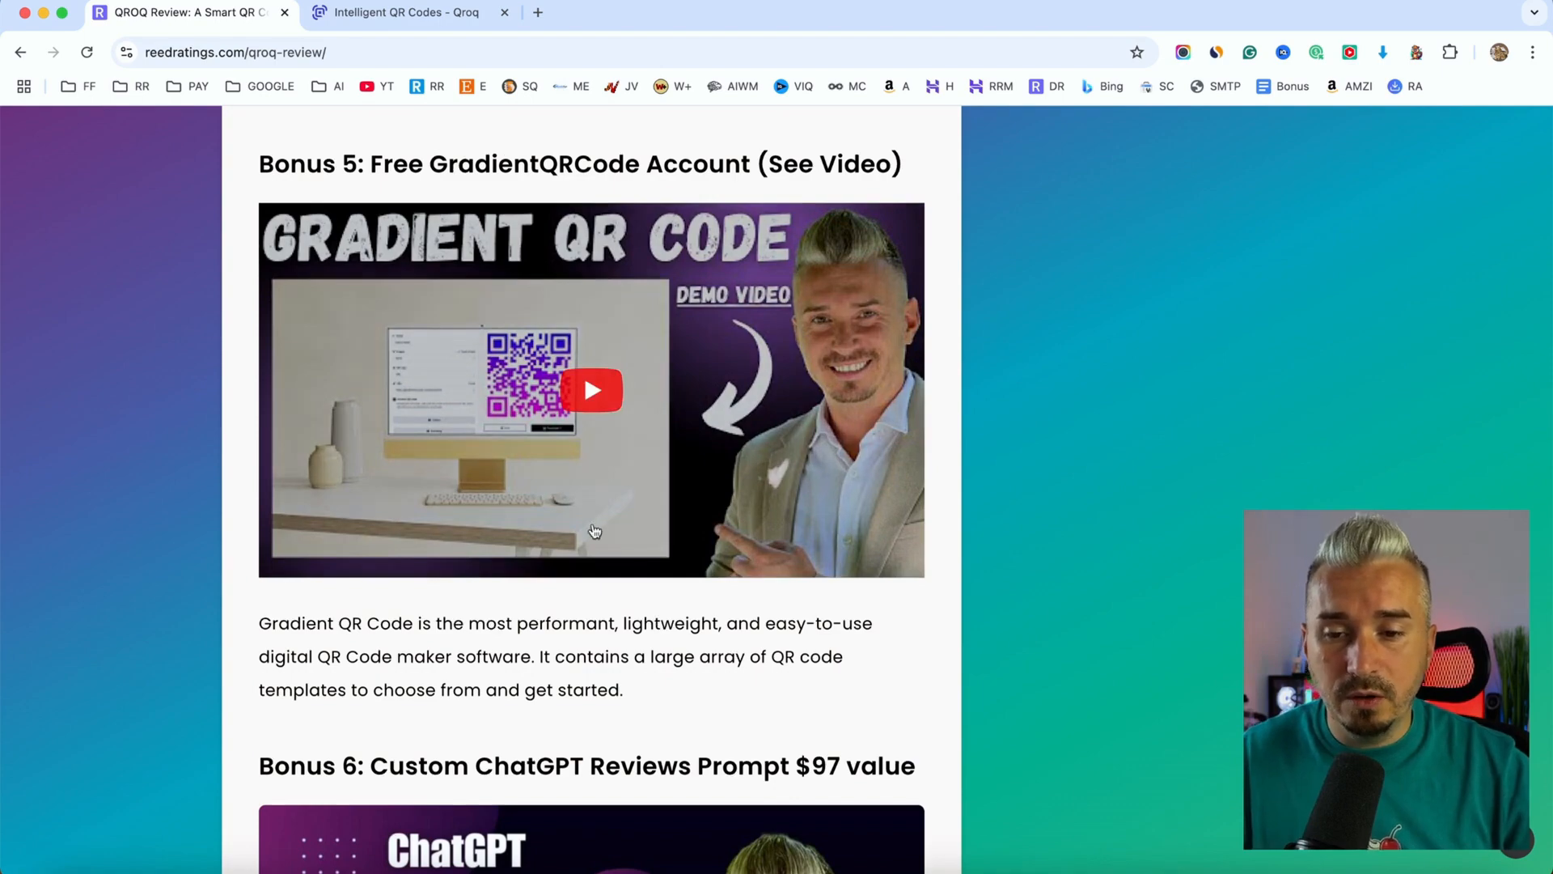
scroll(596, 530, up, 10)
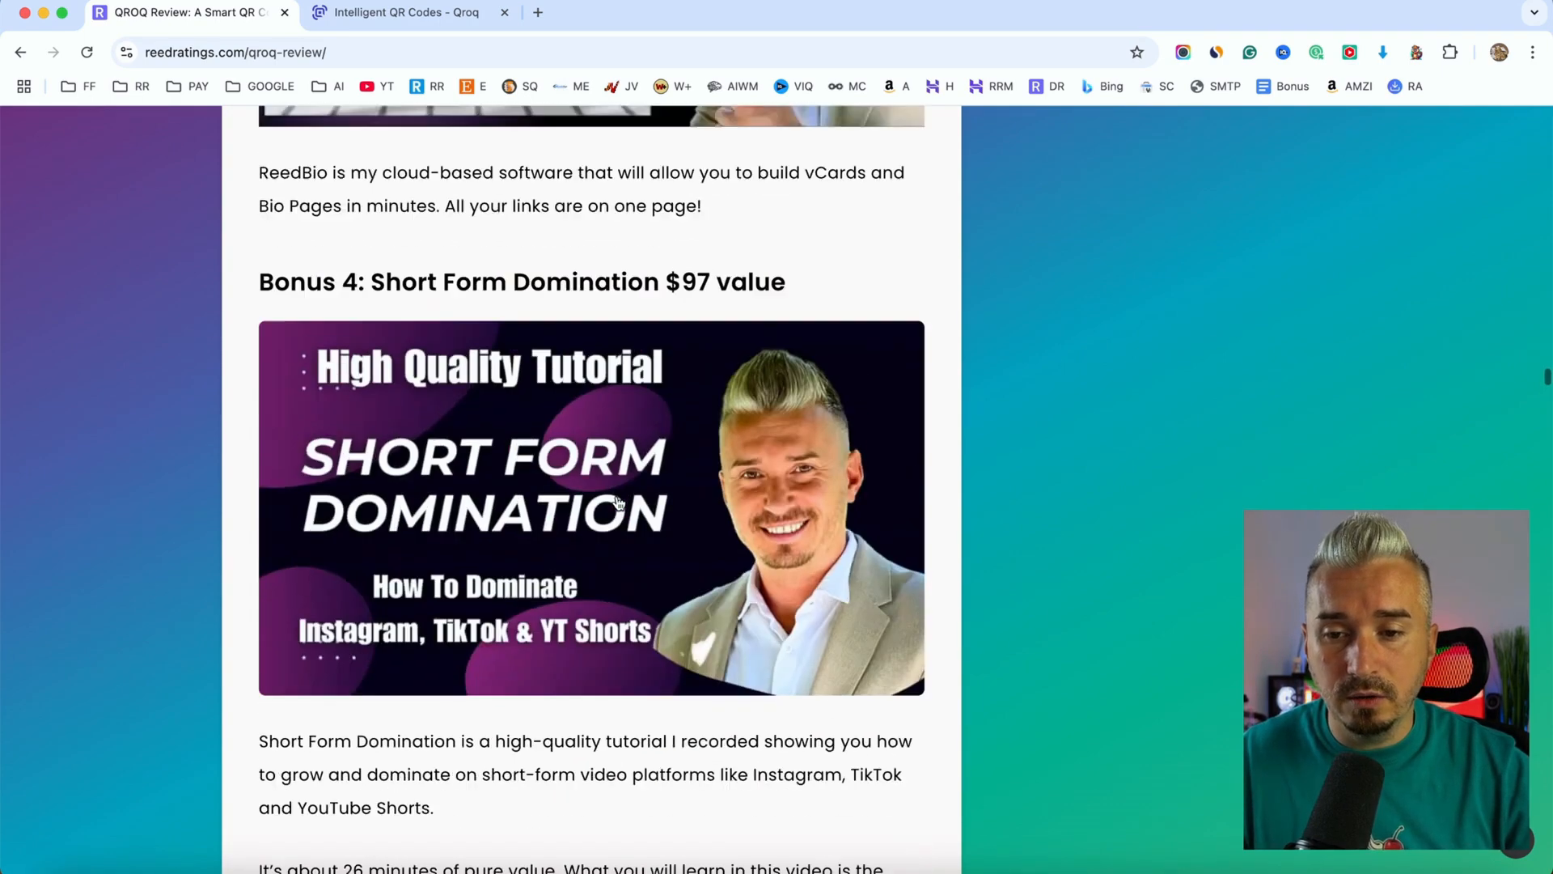
scroll(618, 502, up, 20)
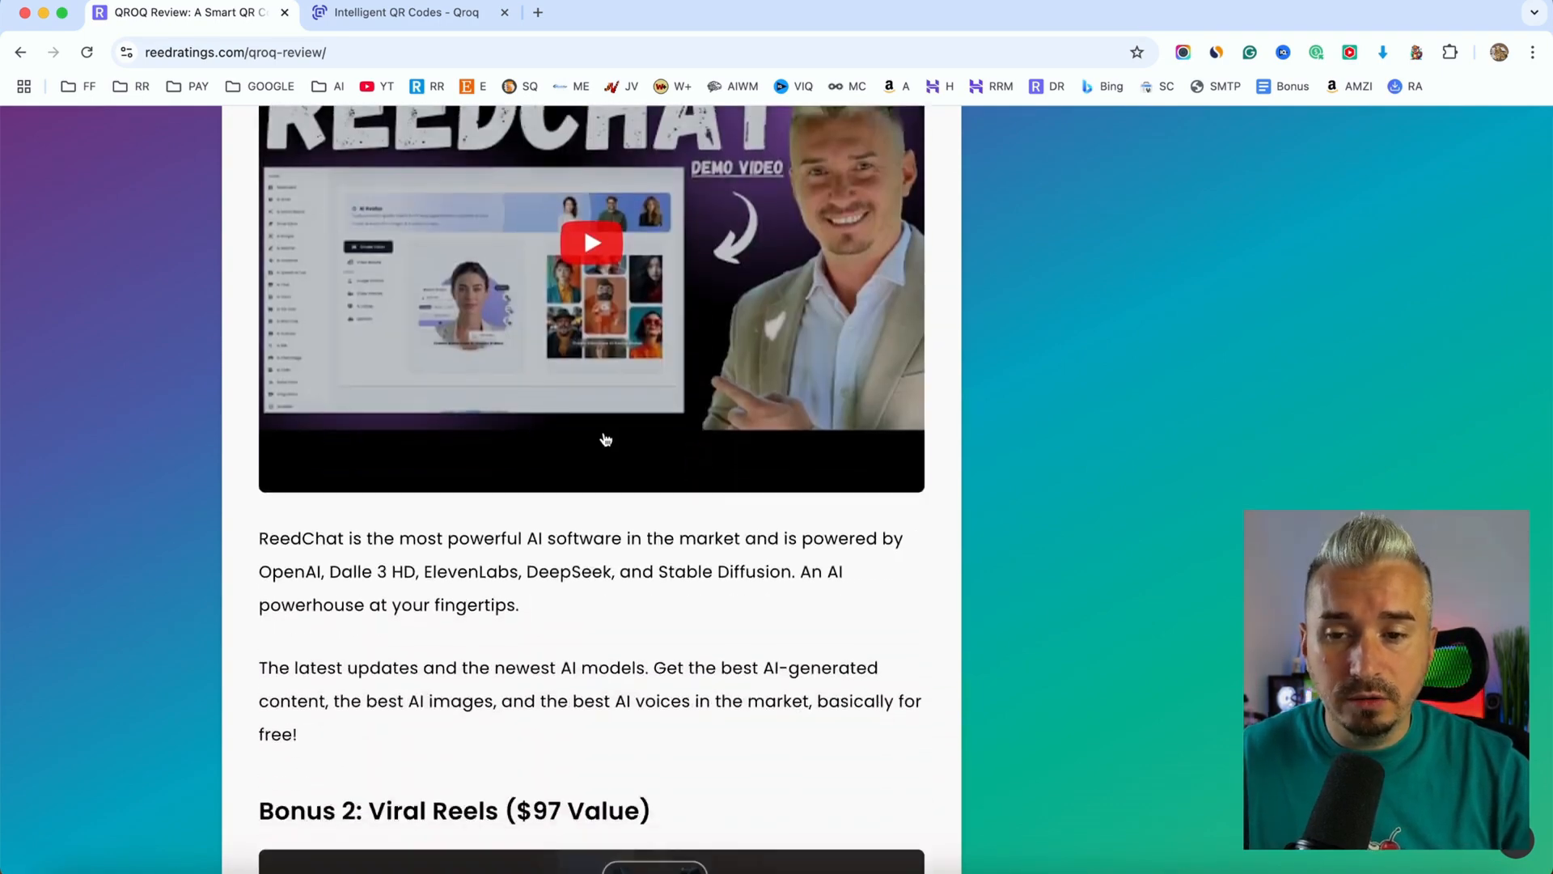
scroll(643, 368, up, 5)
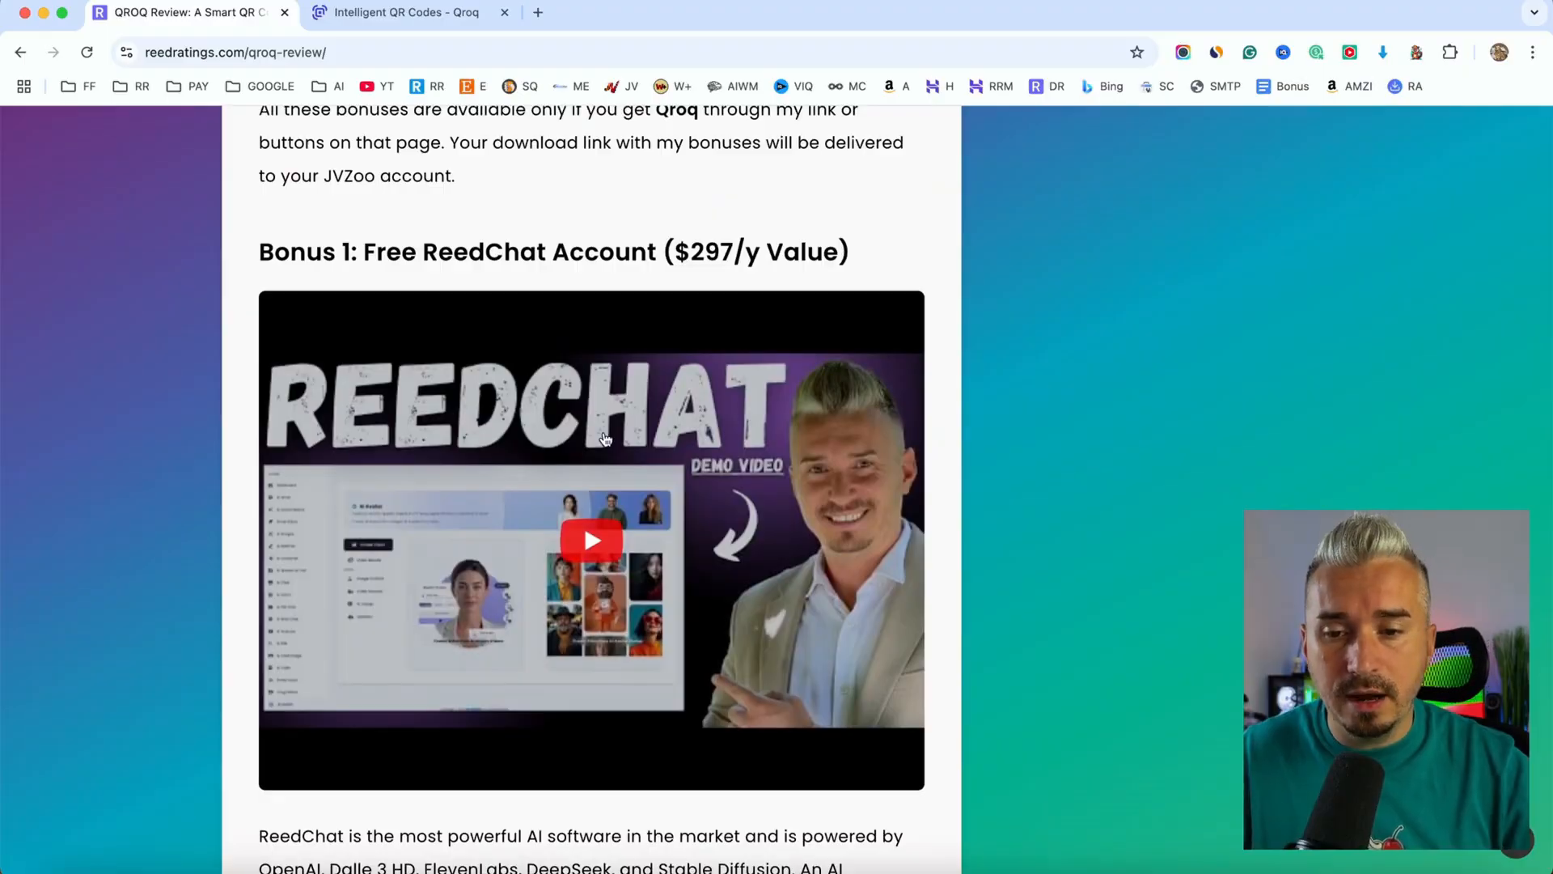
scroll(605, 438, up, 10)
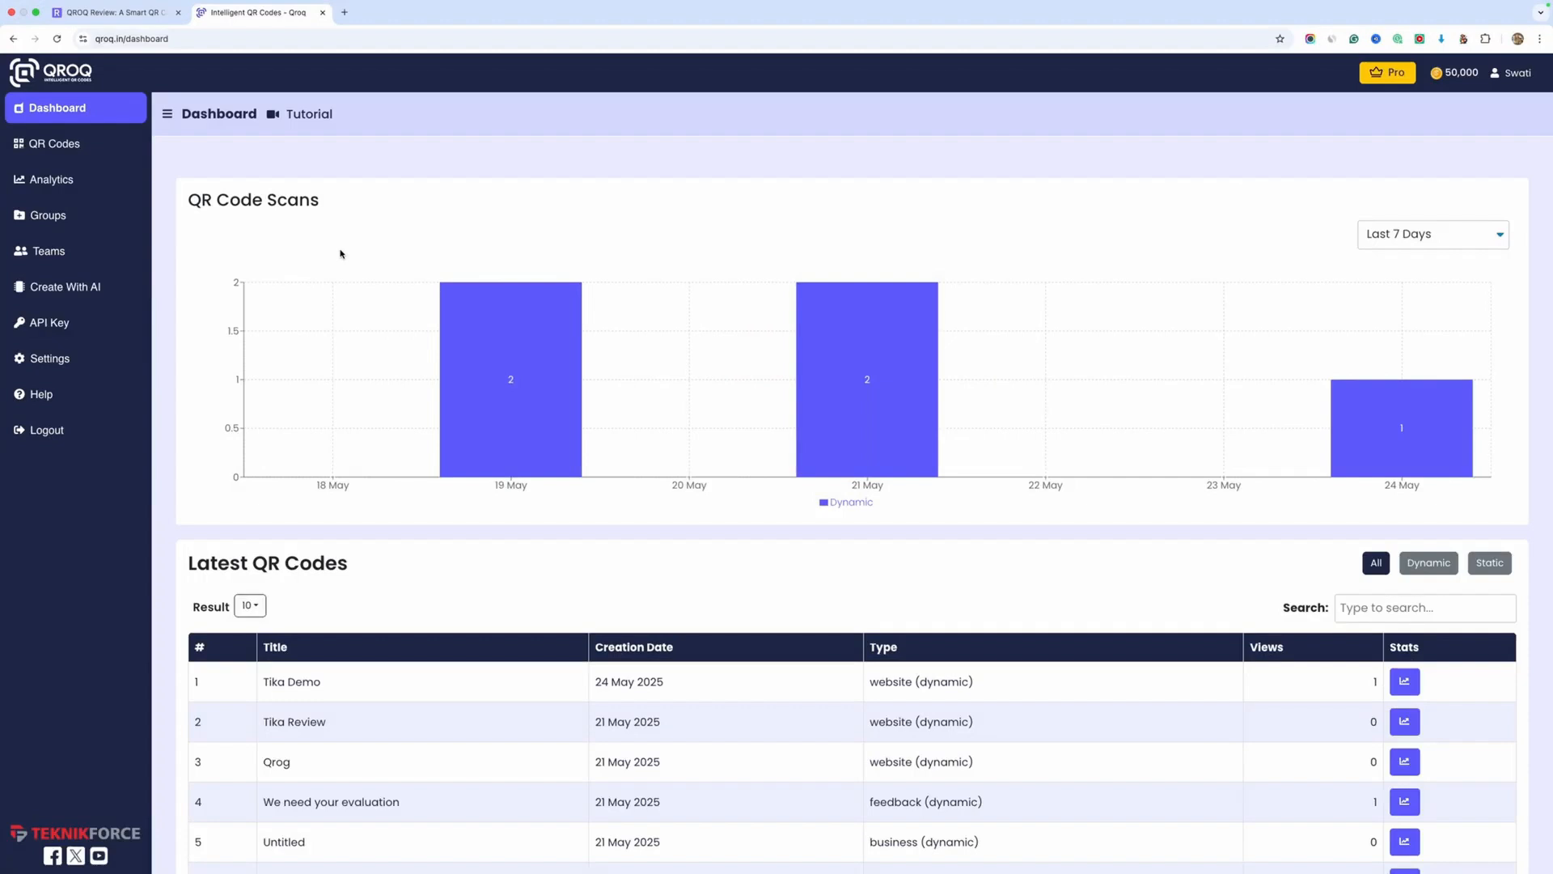
Look over the QR code scans chart and the latest QR codes list on the QROQ dashboard
mouse_move(456, 301)
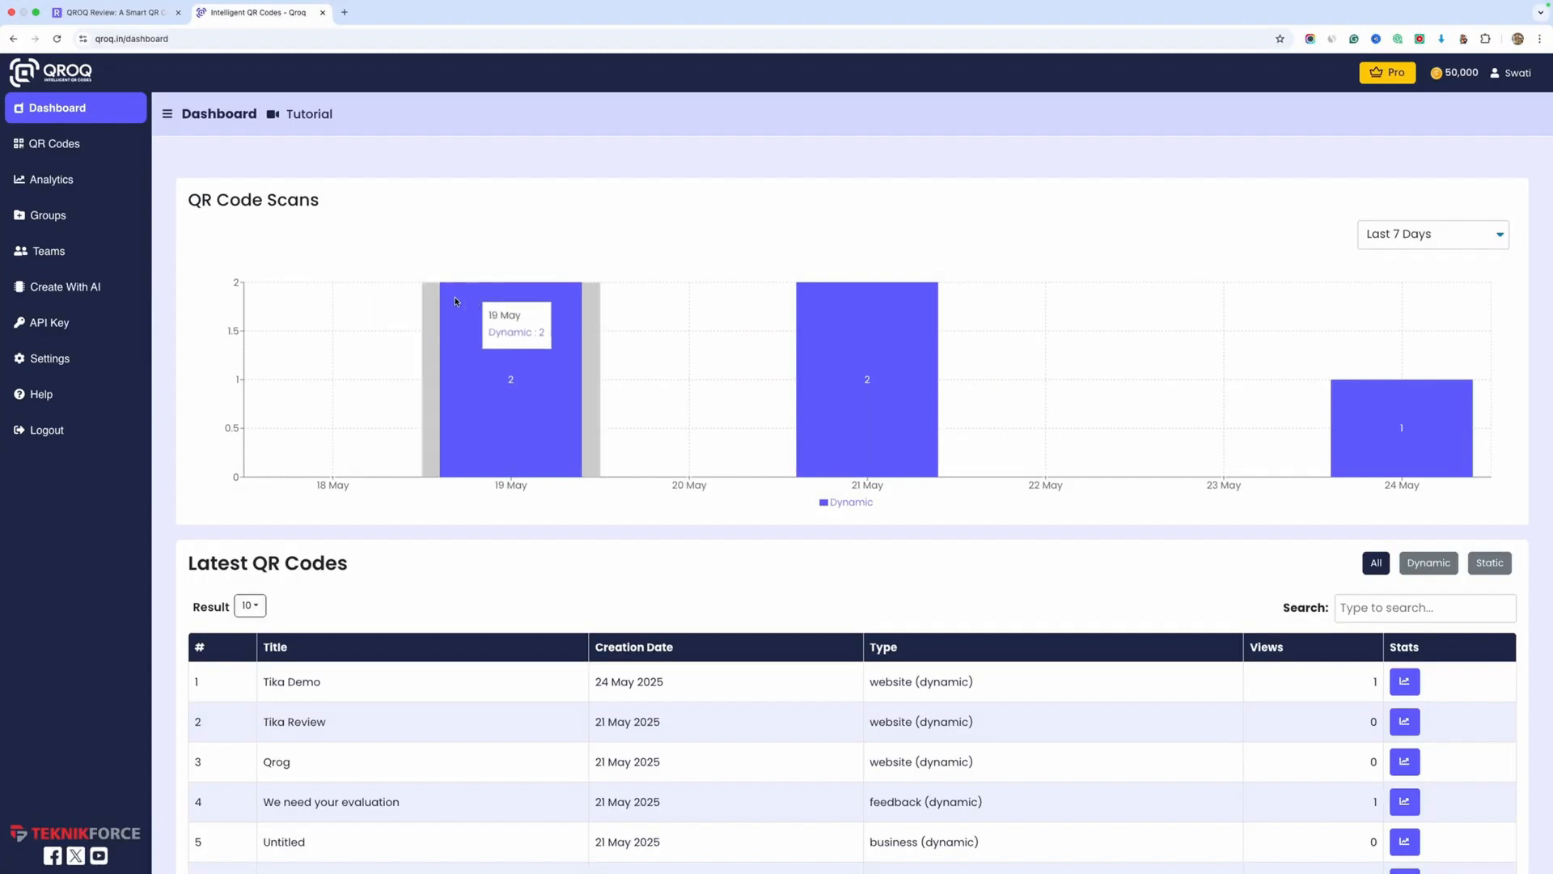
scroll(456, 302, down, 2)
scroll(455, 301, up, 2)
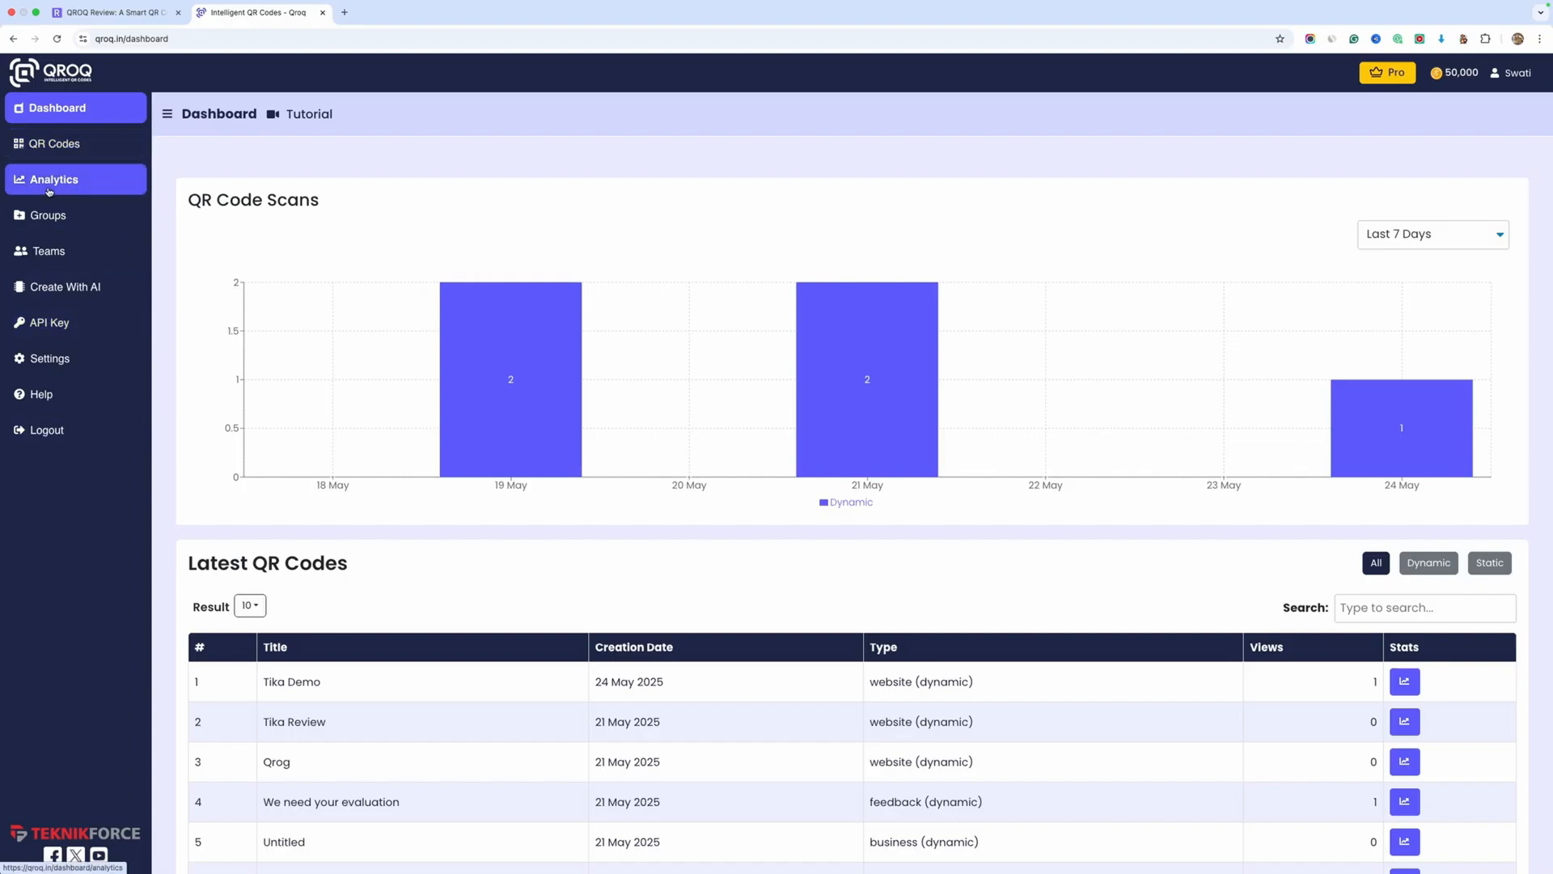
Start creating a new static QR code of the Website URL type from the QR codes overview
click(95, 146)
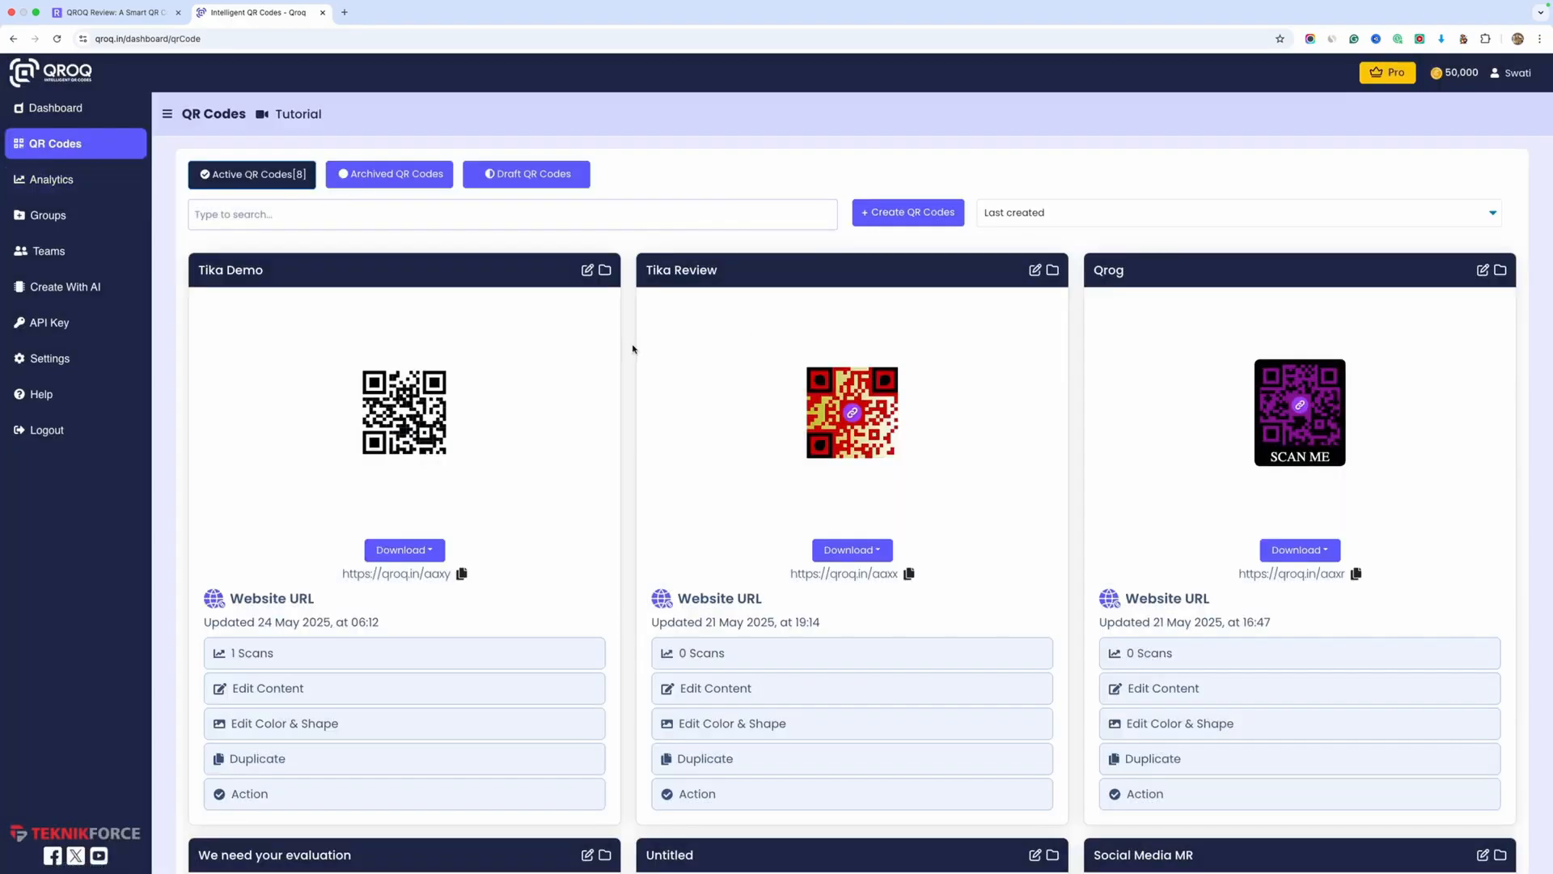
scroll(634, 424, down, 10)
scroll(634, 424, up, 10)
click(906, 212)
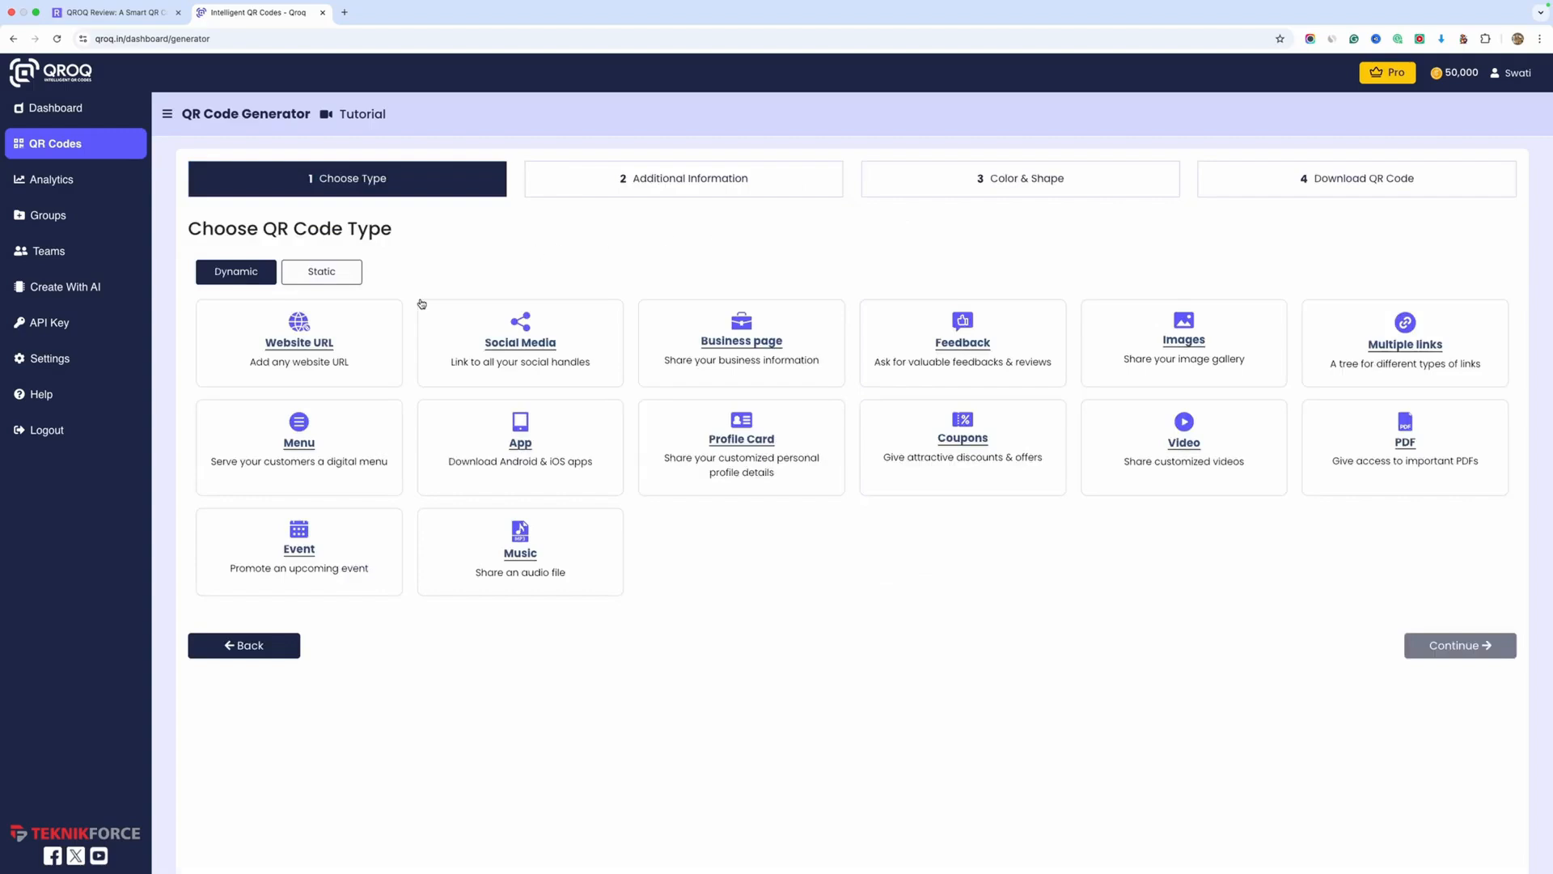
click(327, 273)
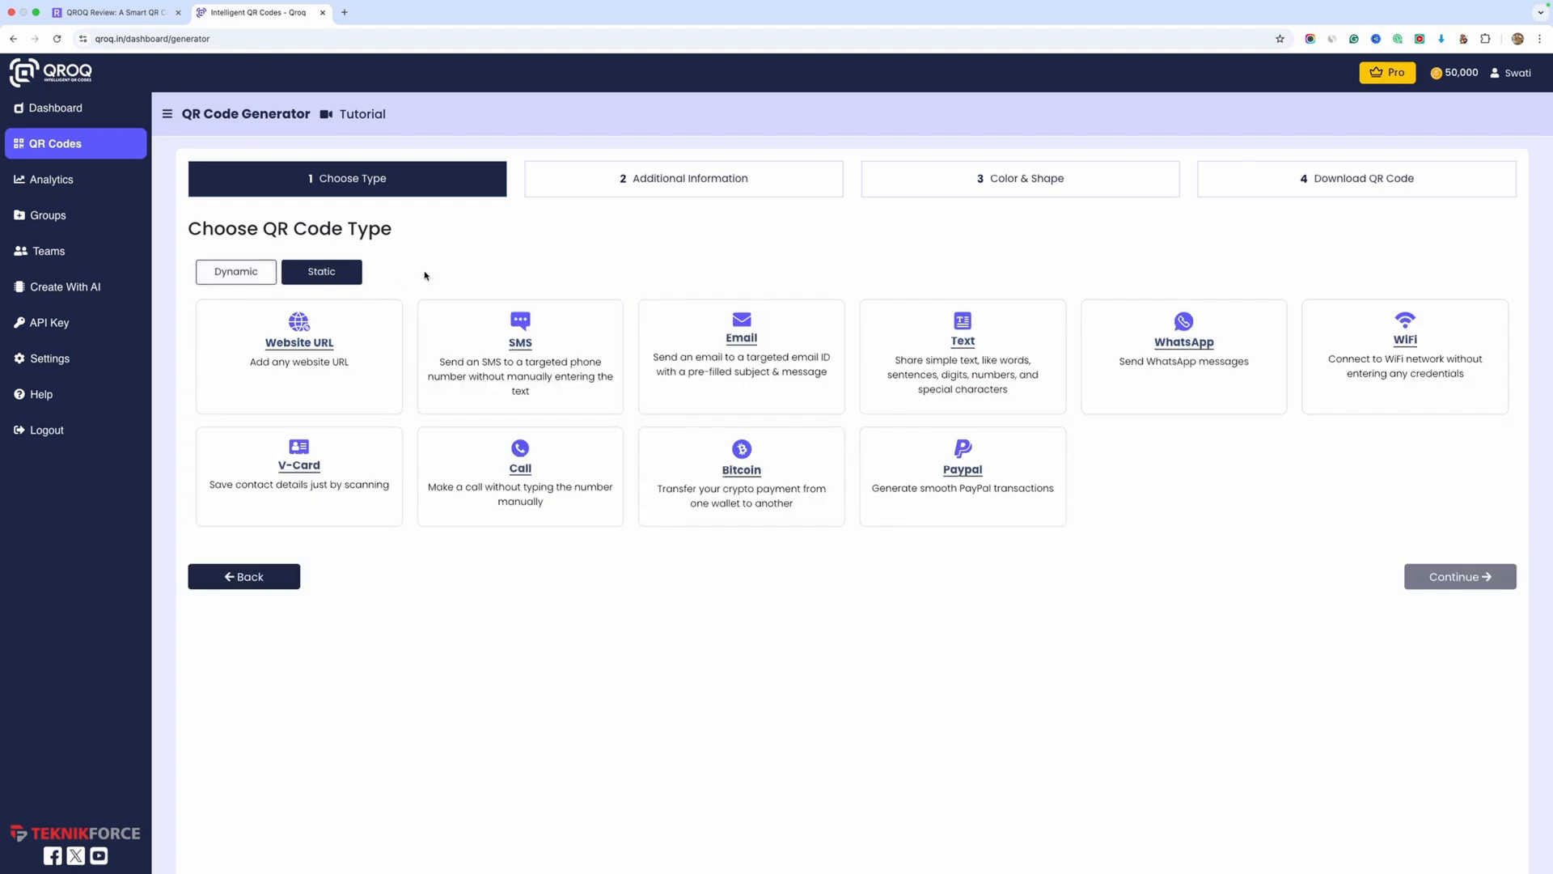
click(327, 352)
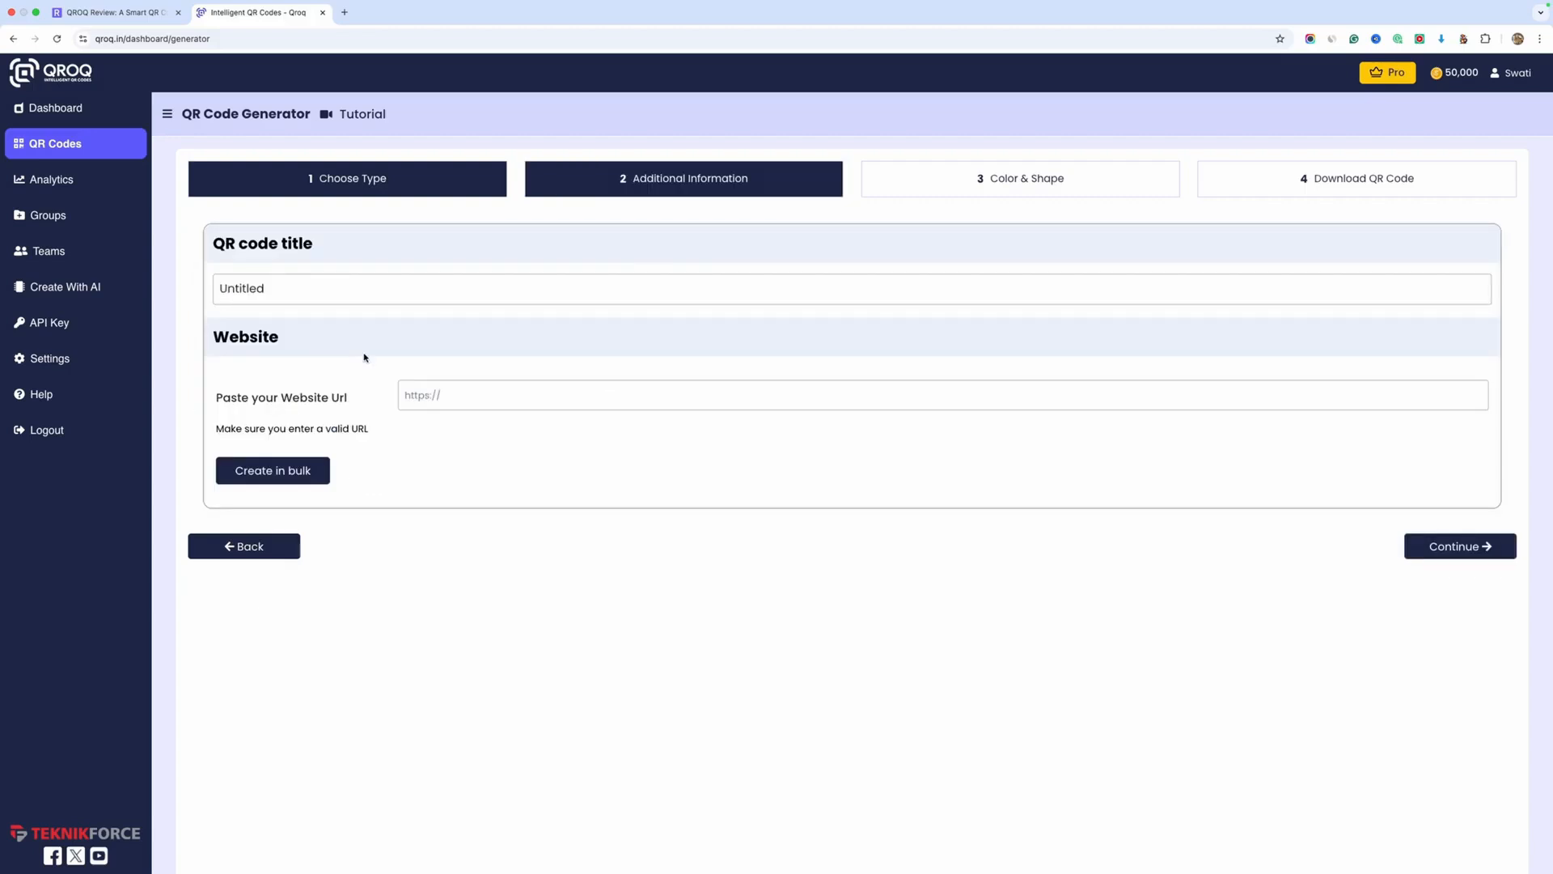
Open the CSV bulk creation options for website QR codes, review them and close them without uploading a file
click(545, 394)
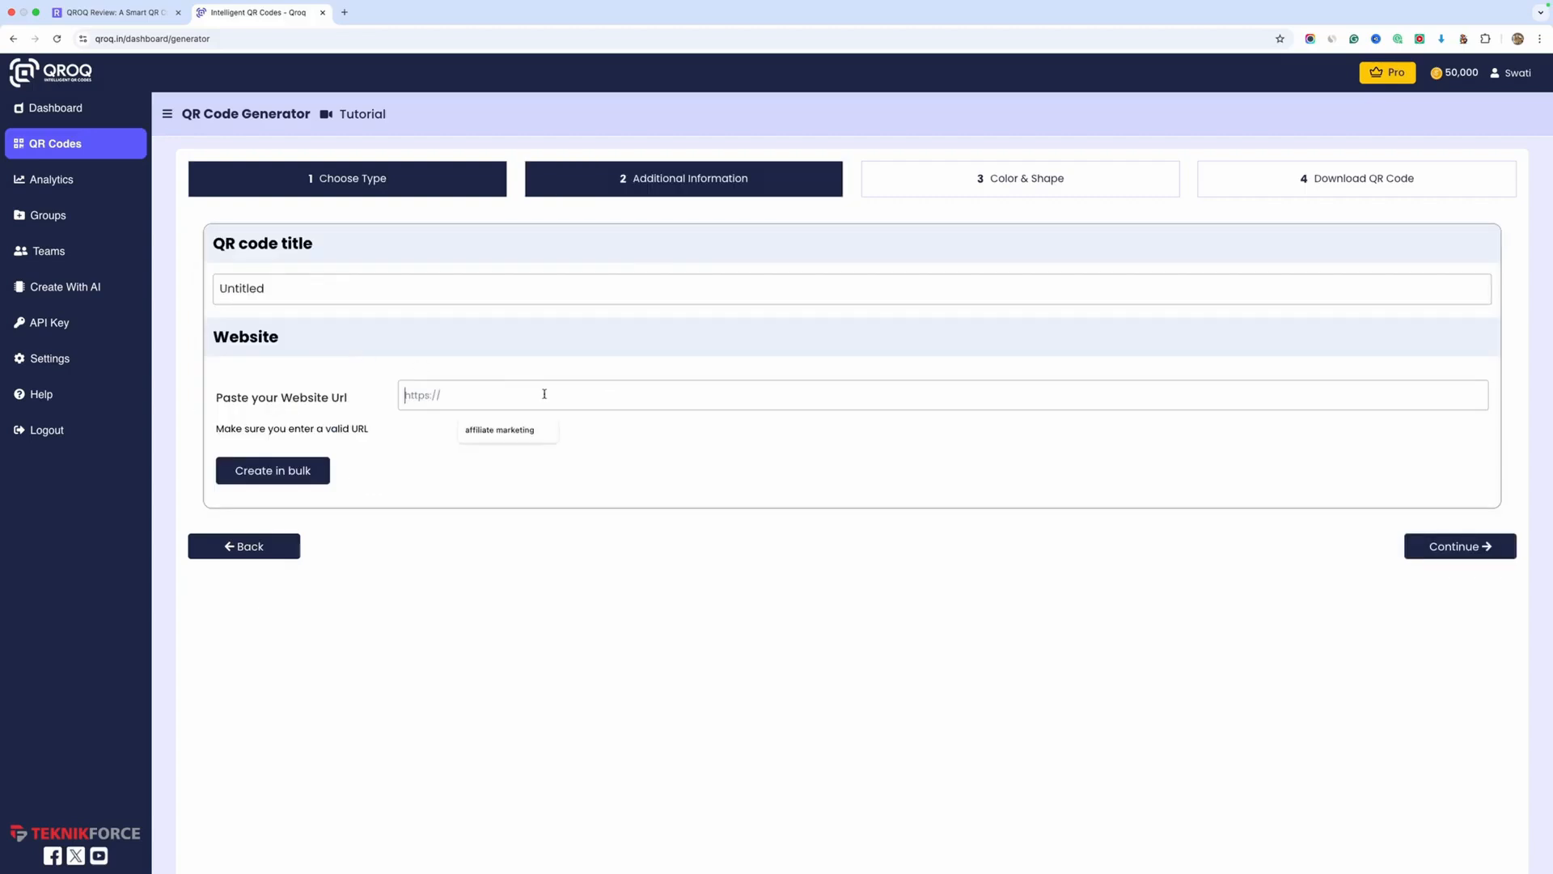
click(352, 297)
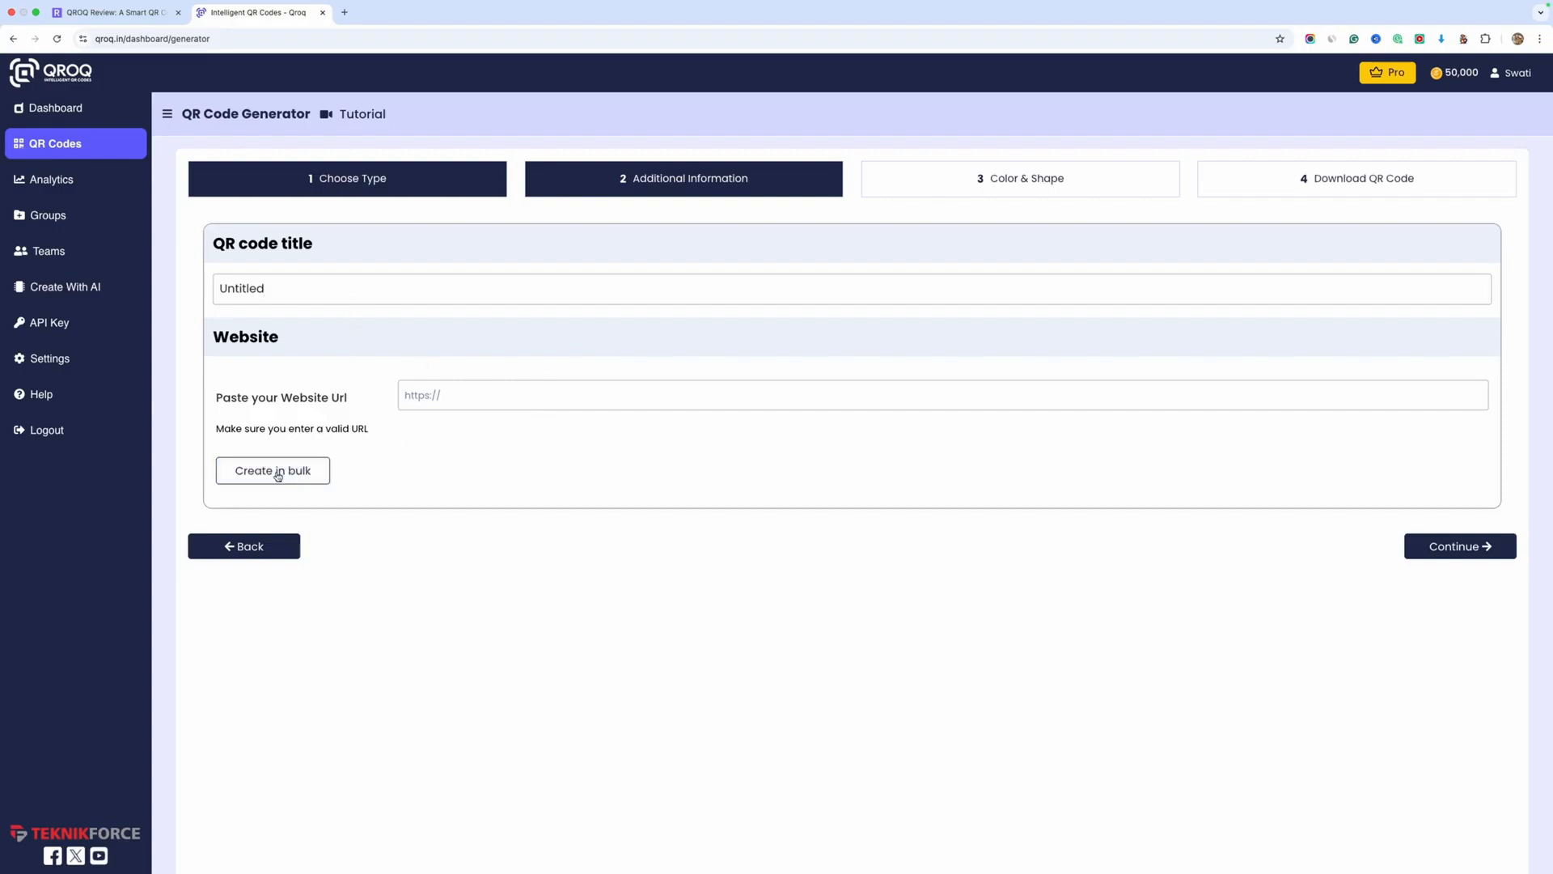
click(278, 475)
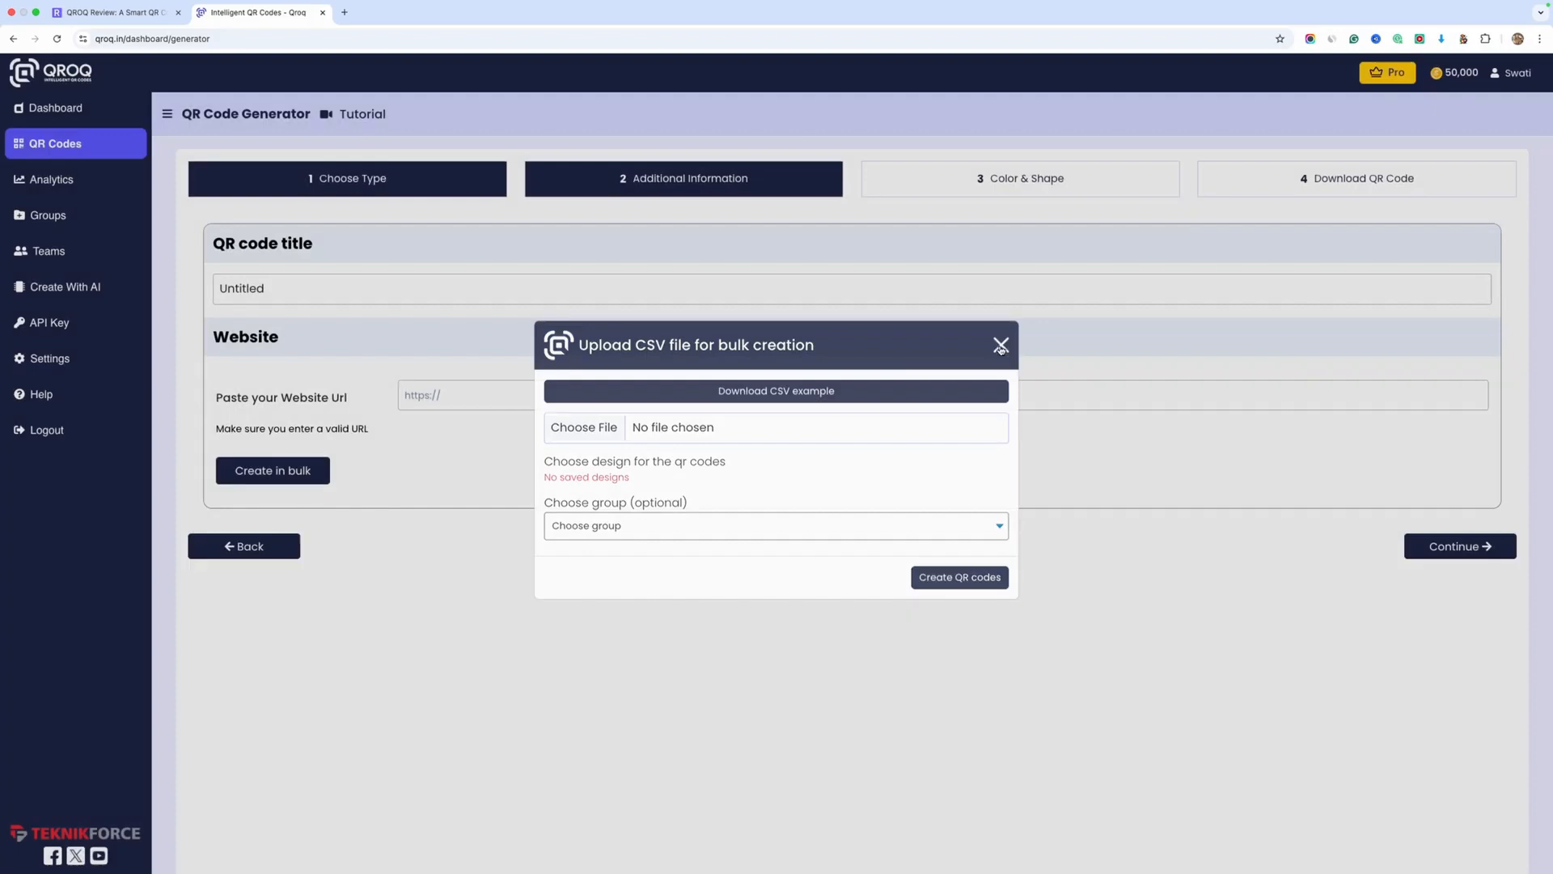
click(1001, 348)
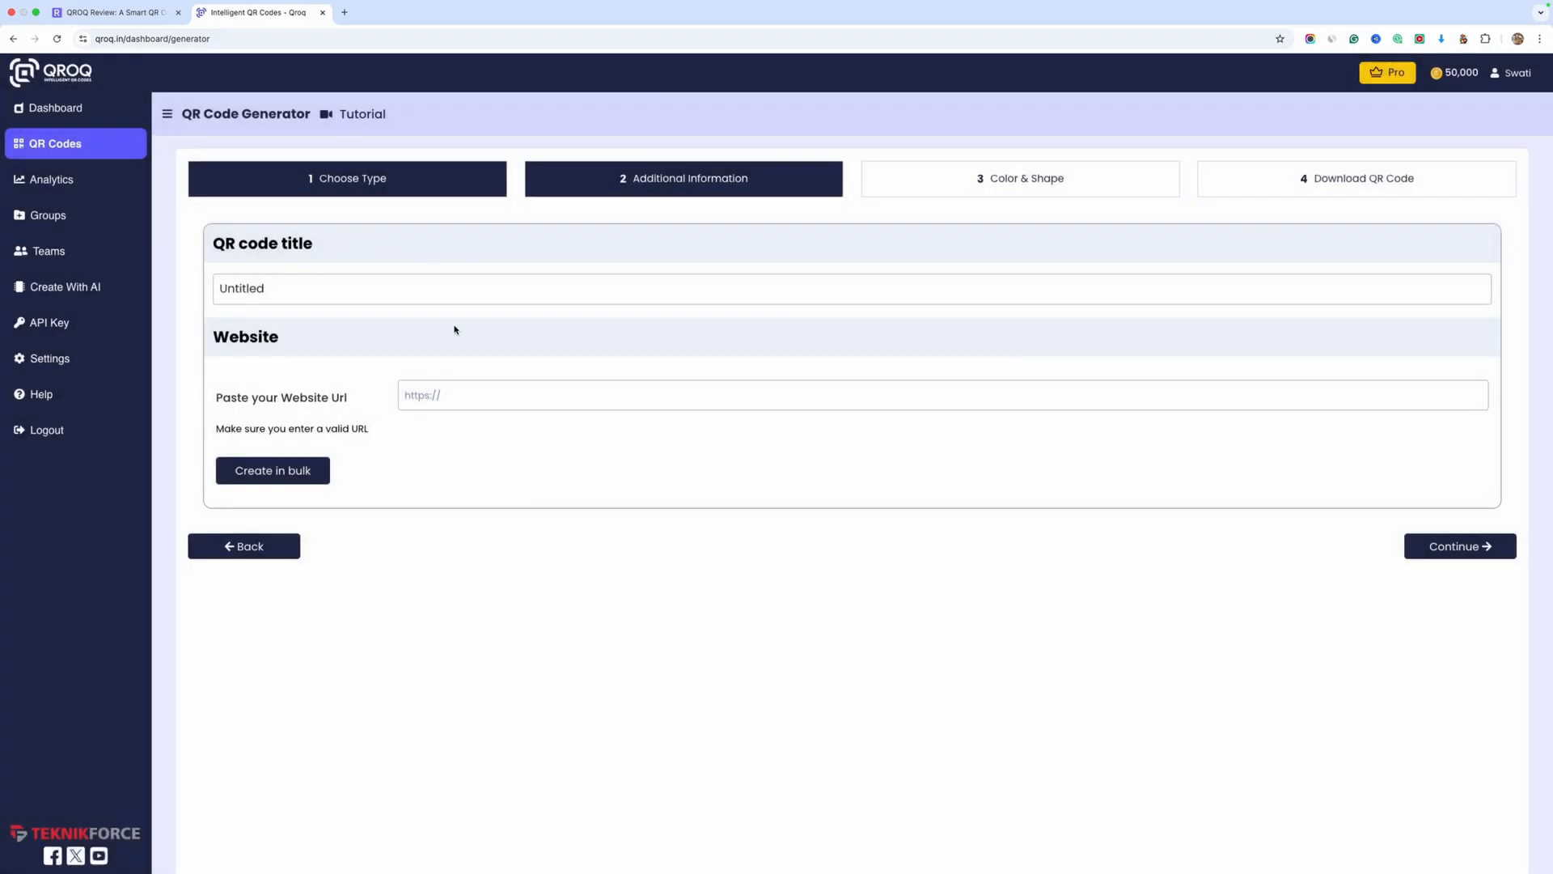
Start a new QR code from the QR codes overview, look through the static types and choose the dynamic Social Media type
scroll(454, 329, left, 5)
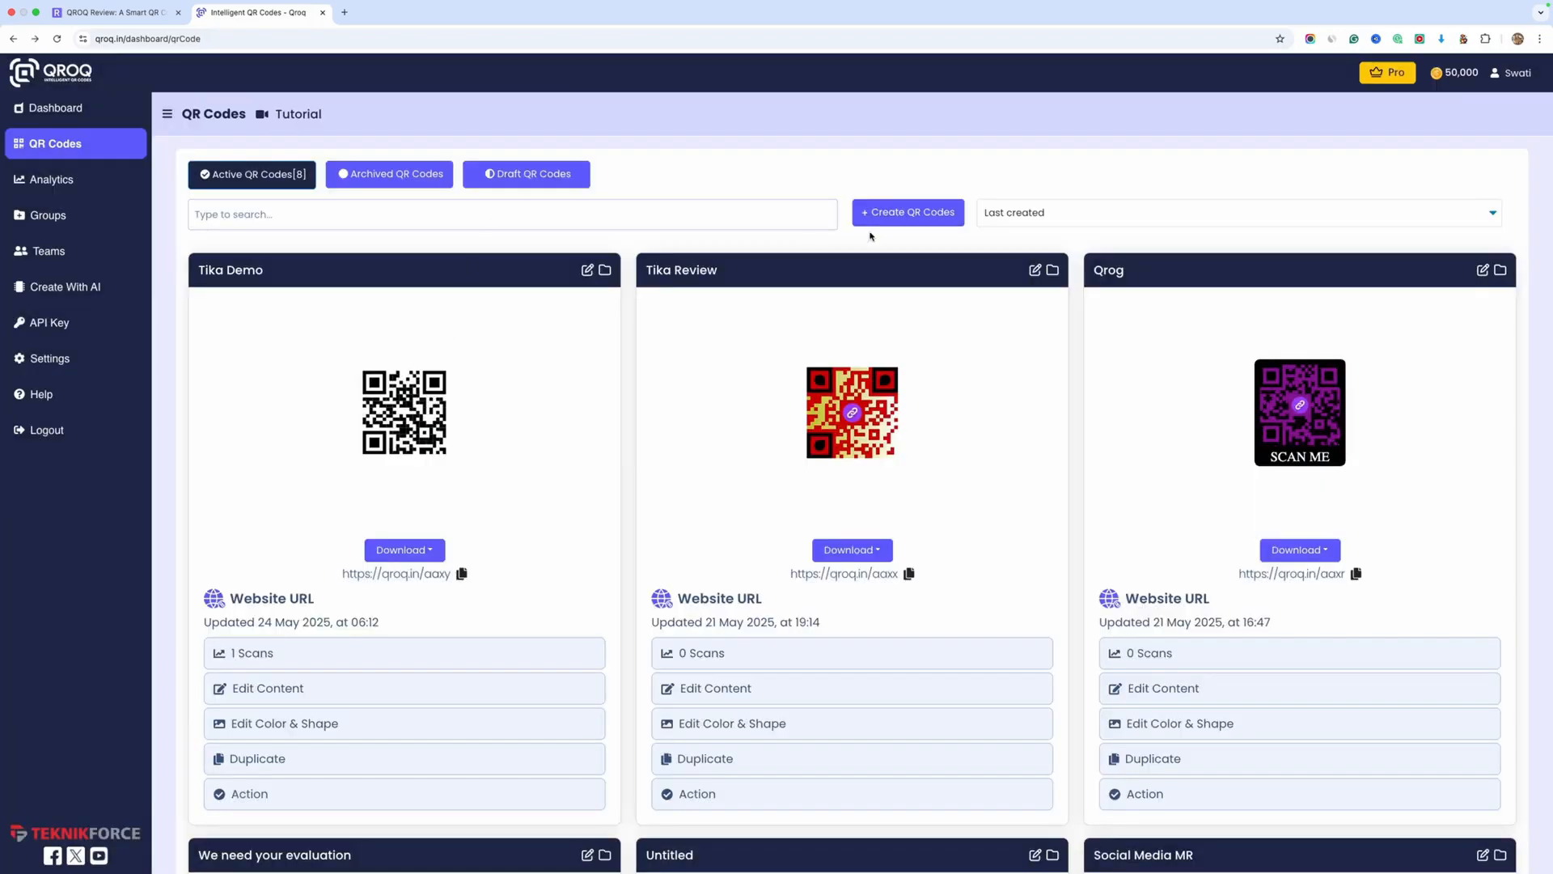
click(873, 223)
click(321, 272)
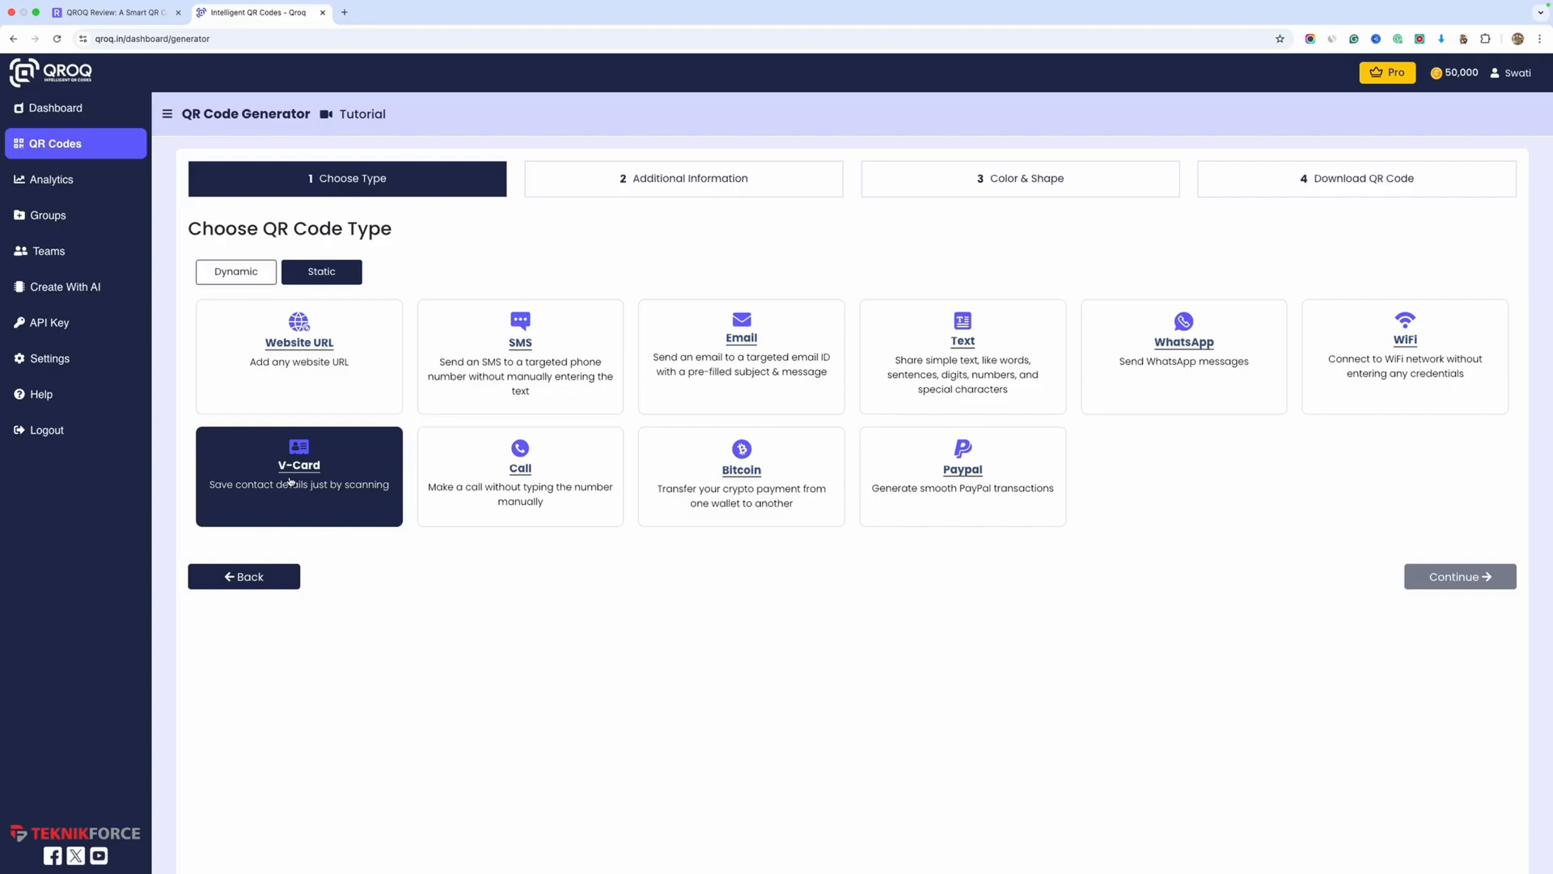
click(239, 279)
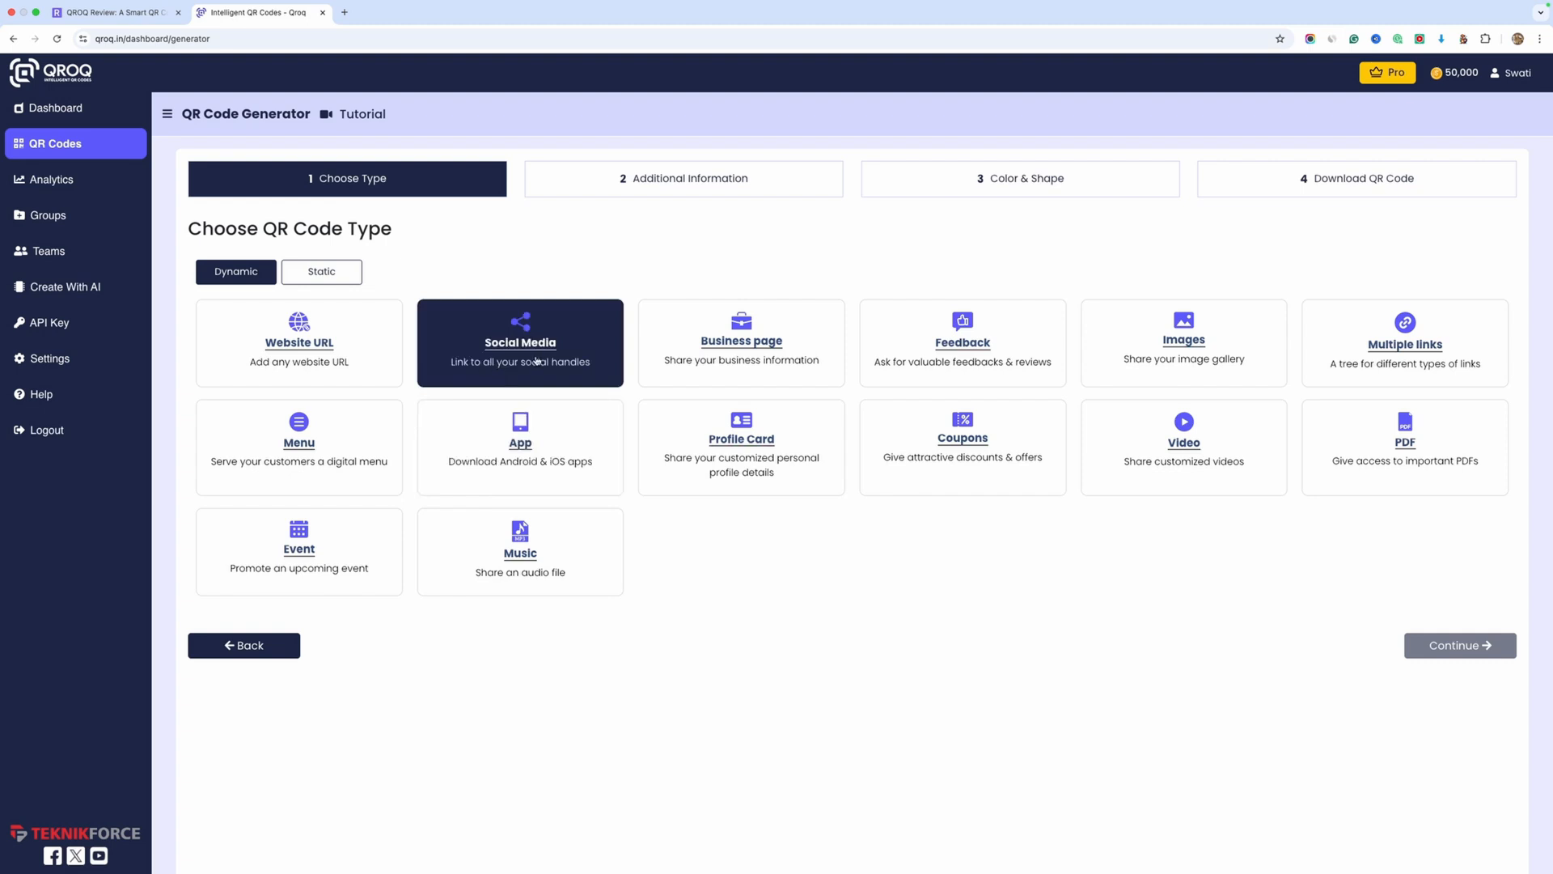
click(561, 370)
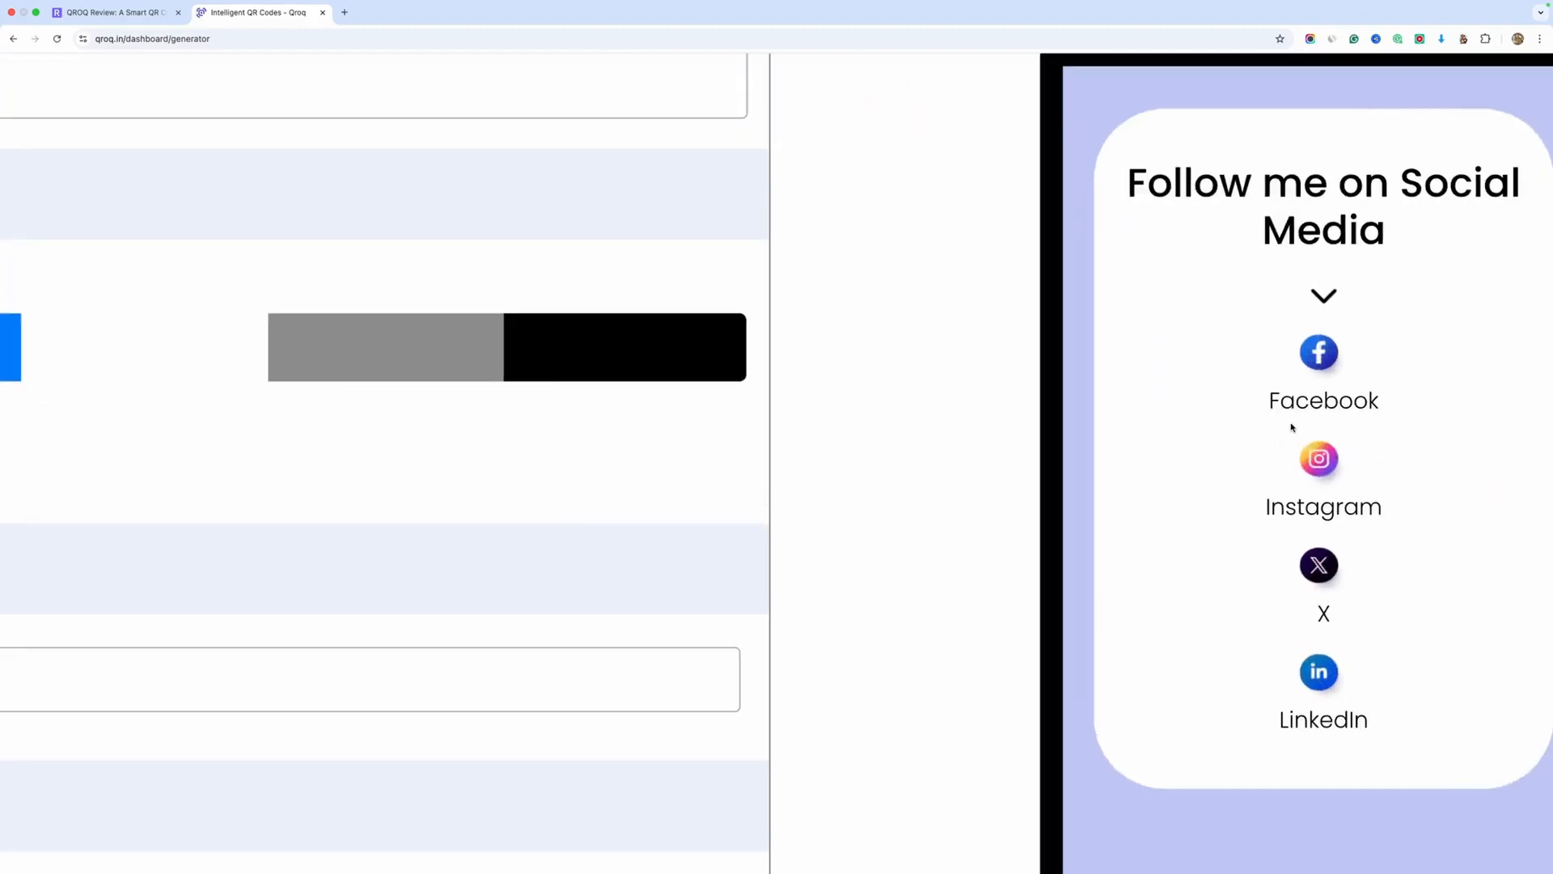
Title the QR code Test 1 and set the page's custom background color to #4c579a
double_click(341, 289)
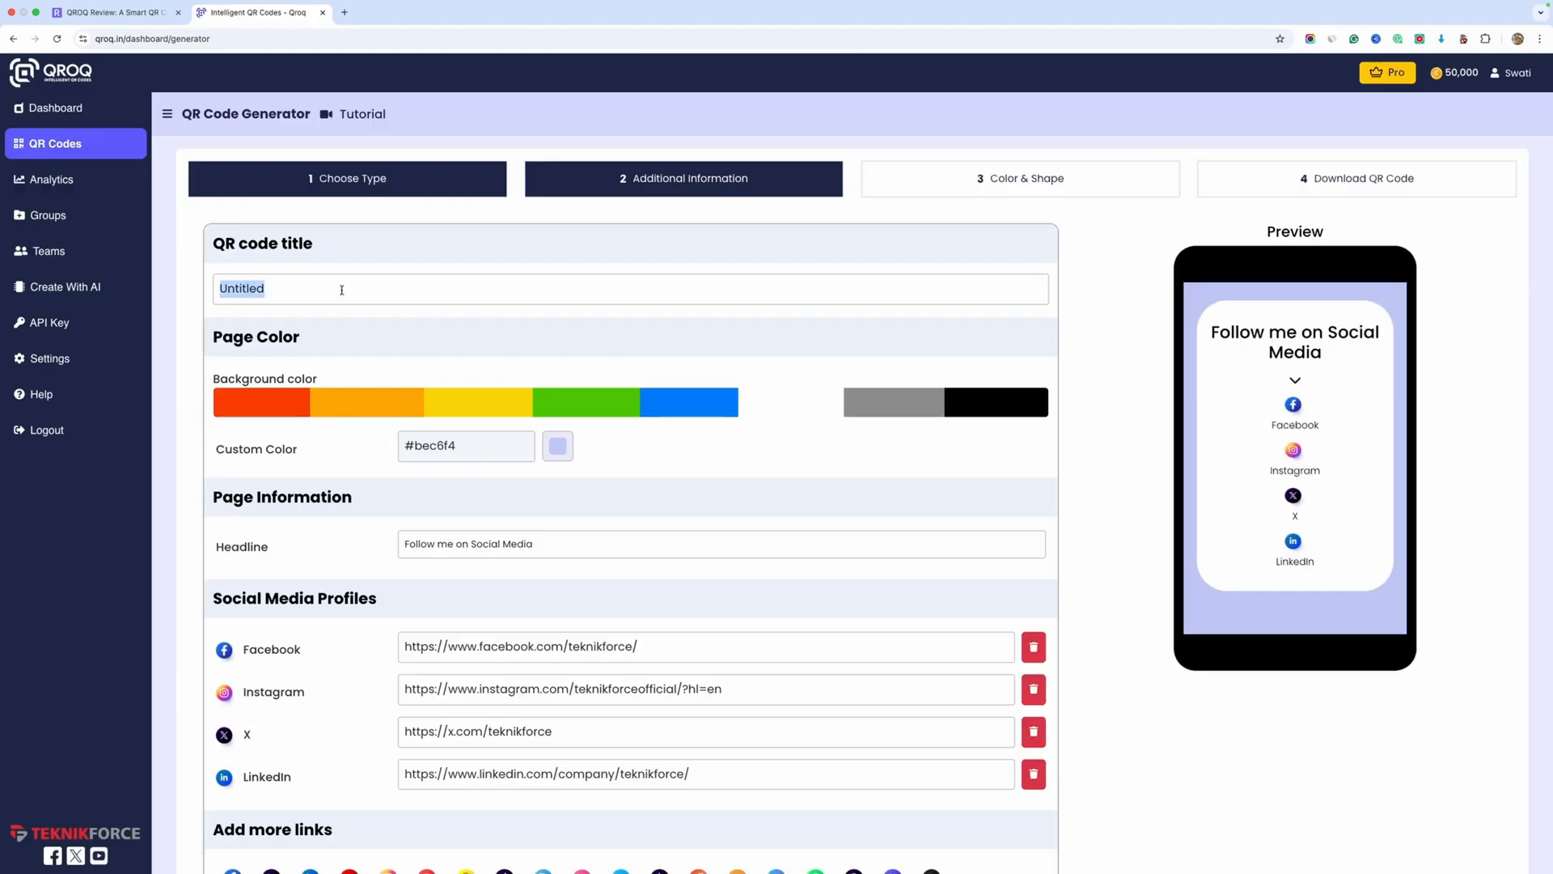
text(Test 1)
scroll(764, 416, down, 1)
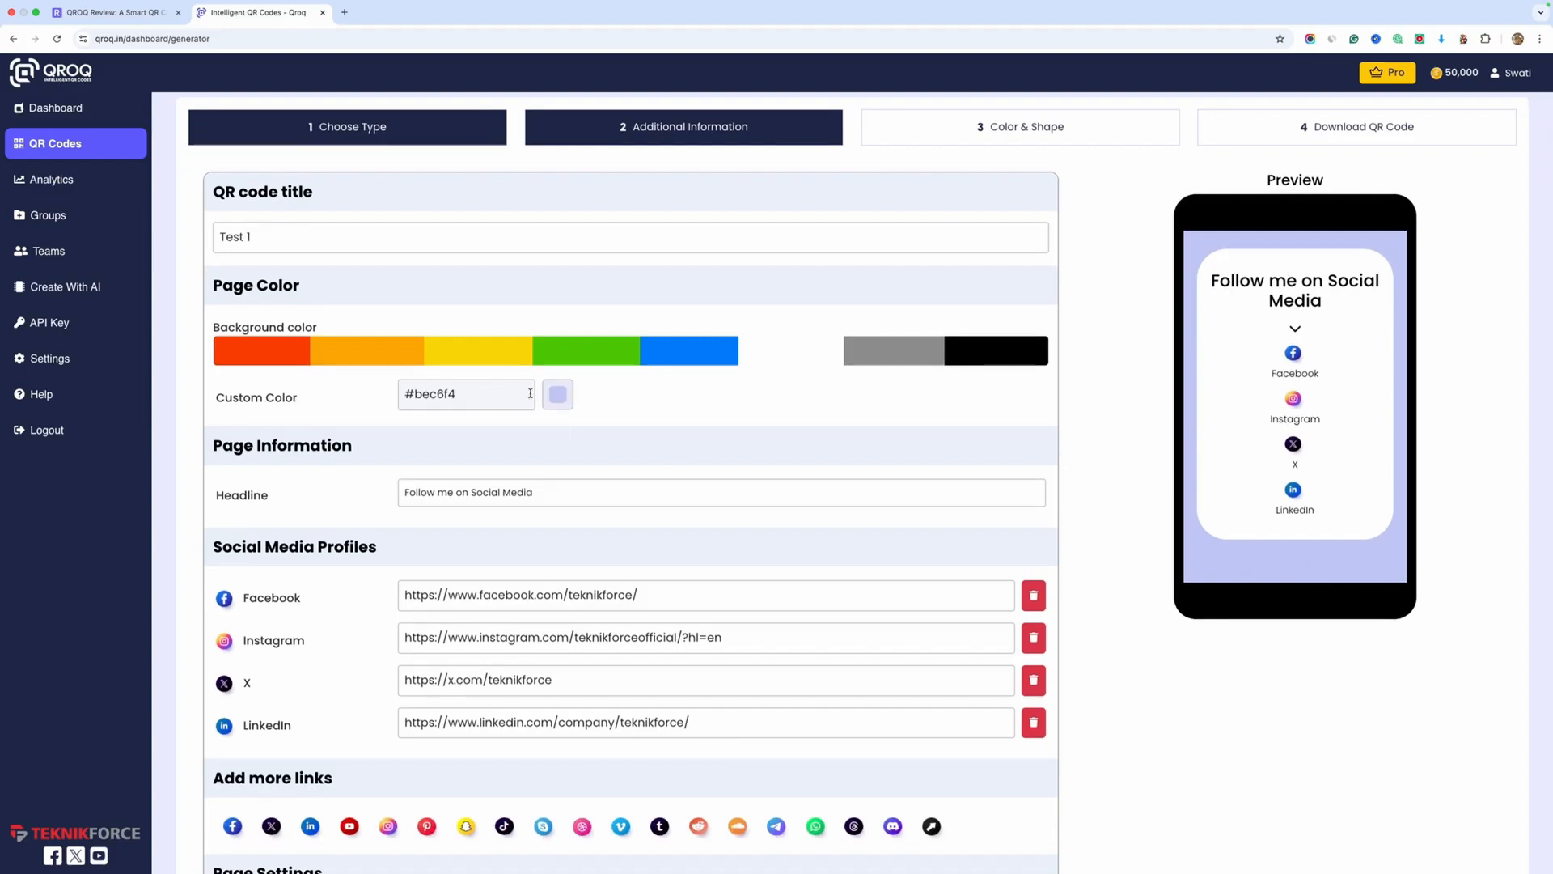
click(560, 396)
drag(579, 425, 614, 443)
click(819, 425)
scroll(728, 421, down, 1)
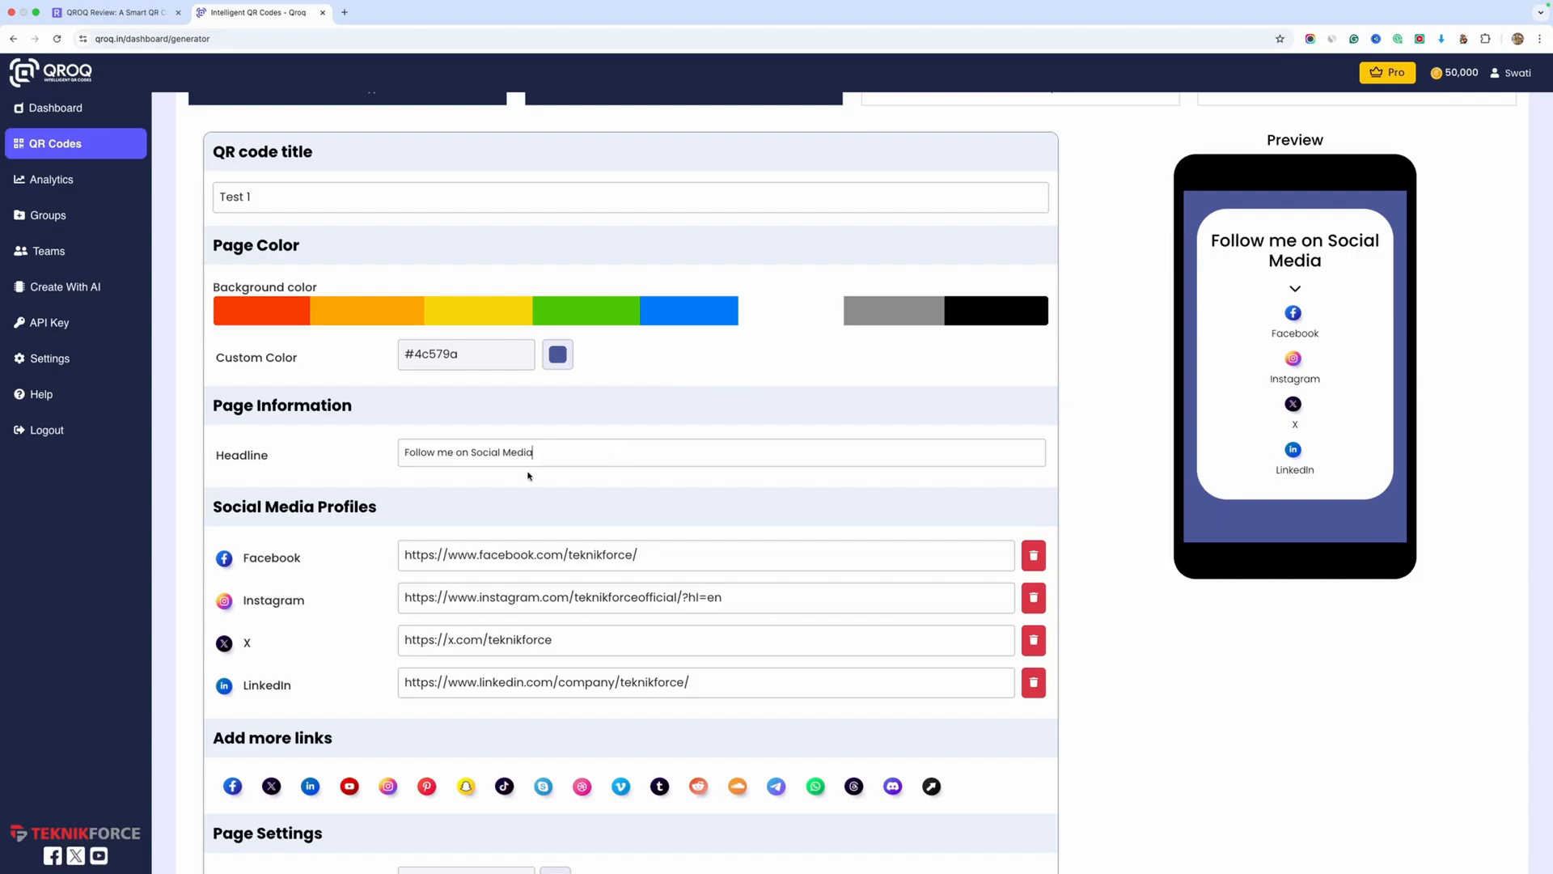
Add a YouTube link to the page's social media profiles
scroll(504, 481, down, 1)
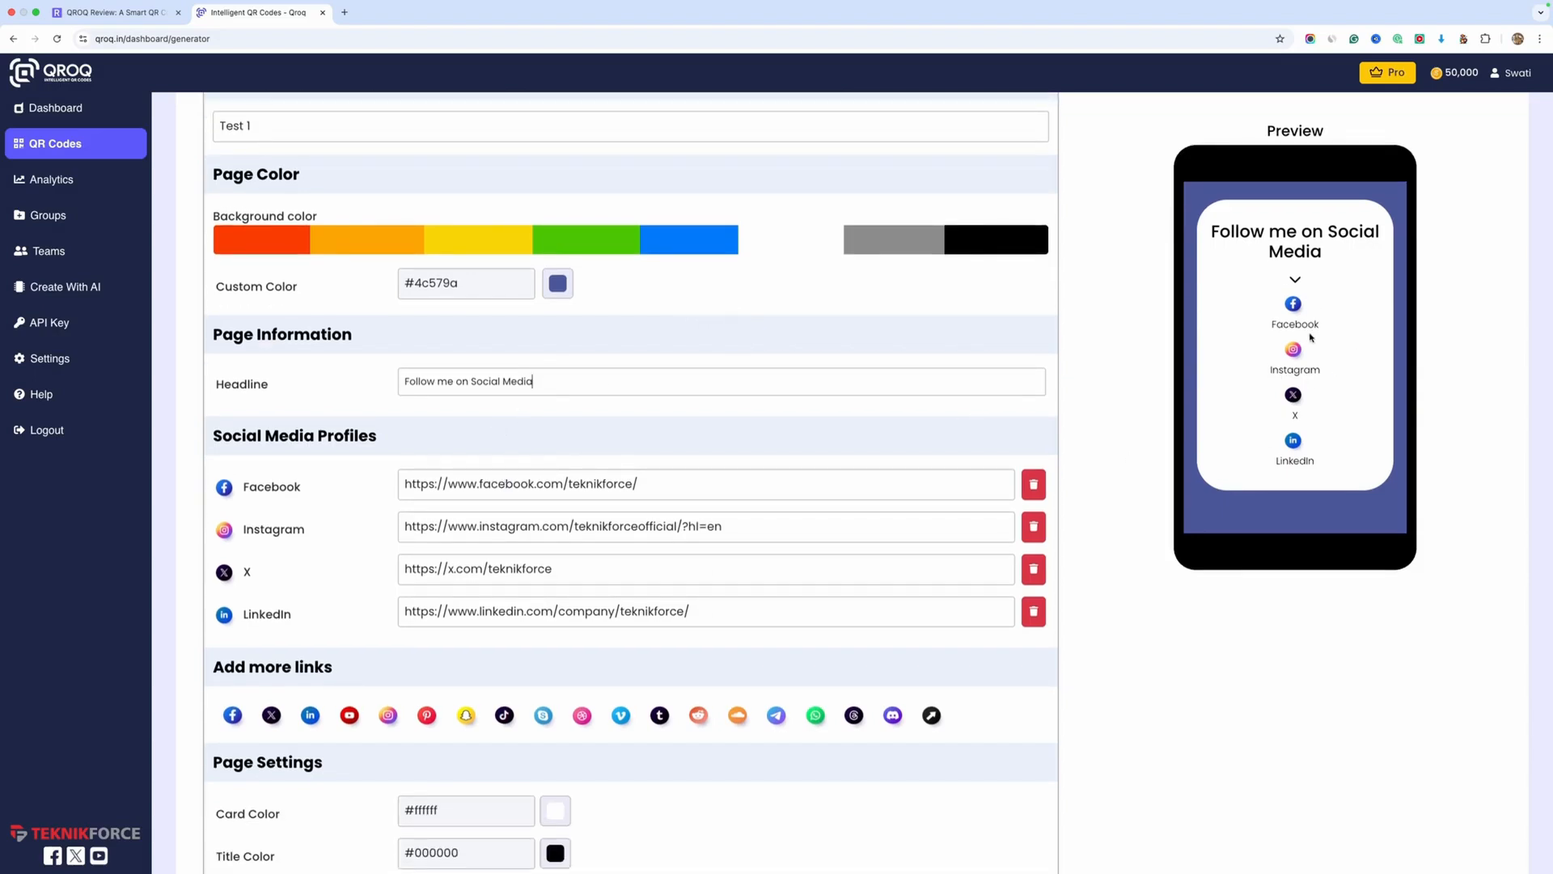
scroll(396, 563, down, 1)
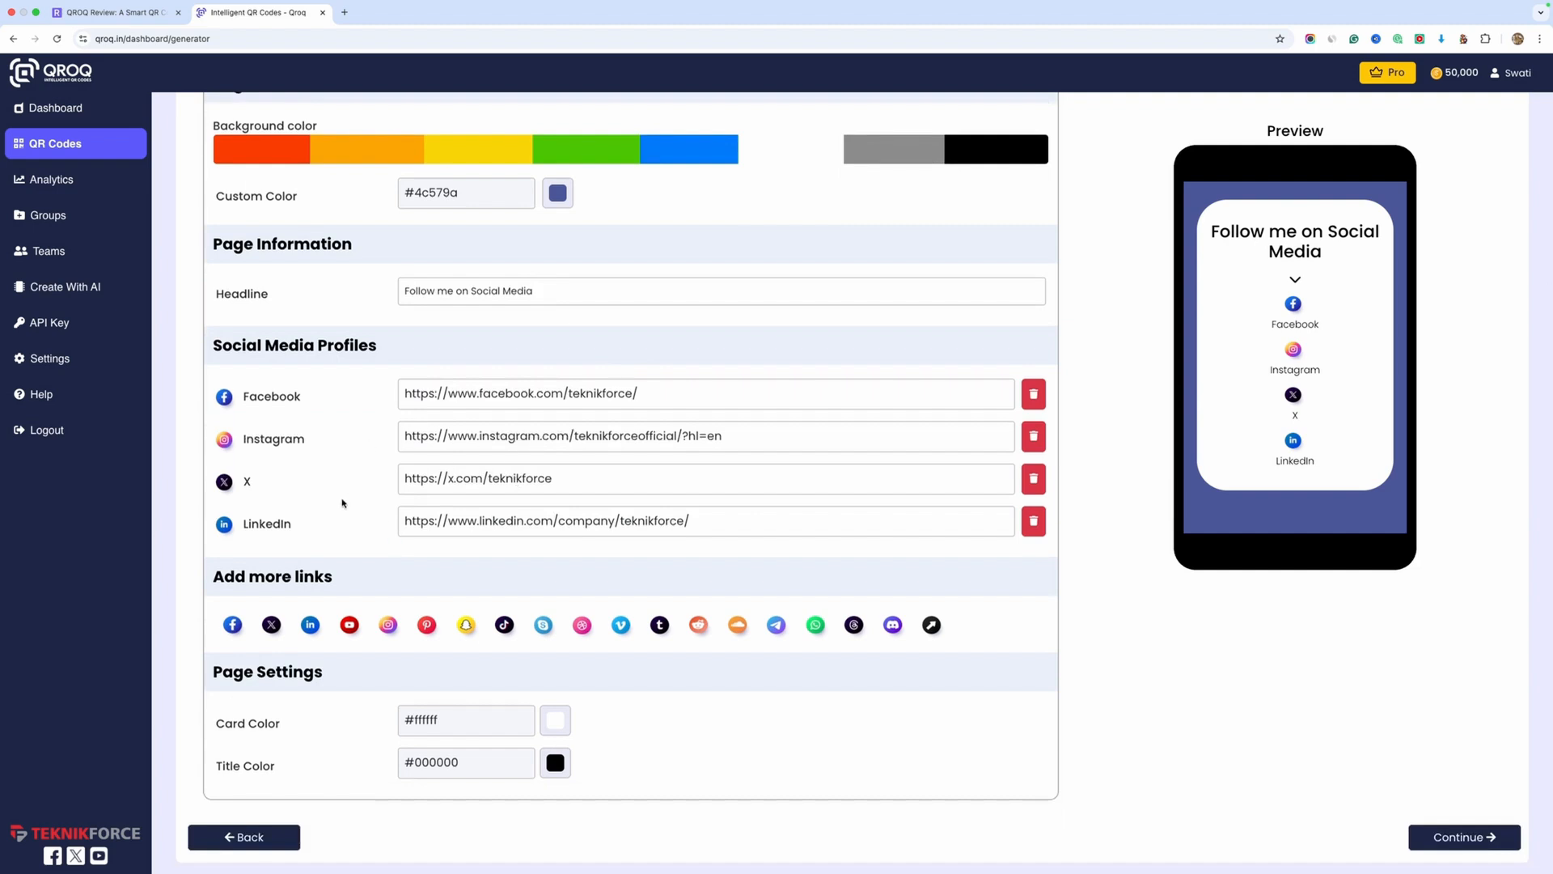
scroll(330, 525, down, 1)
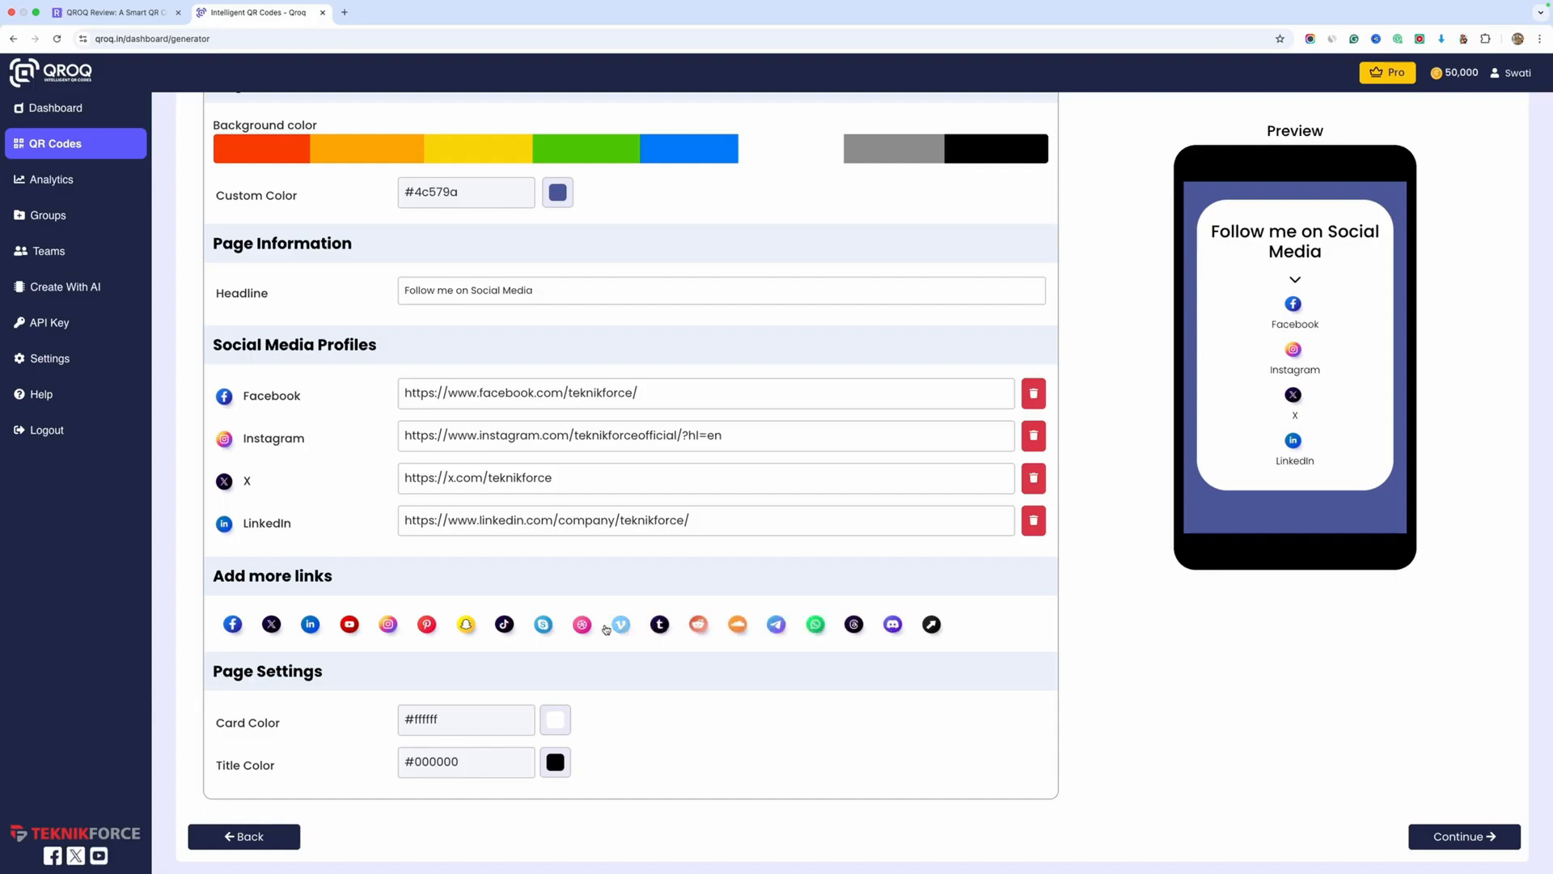
click(349, 622)
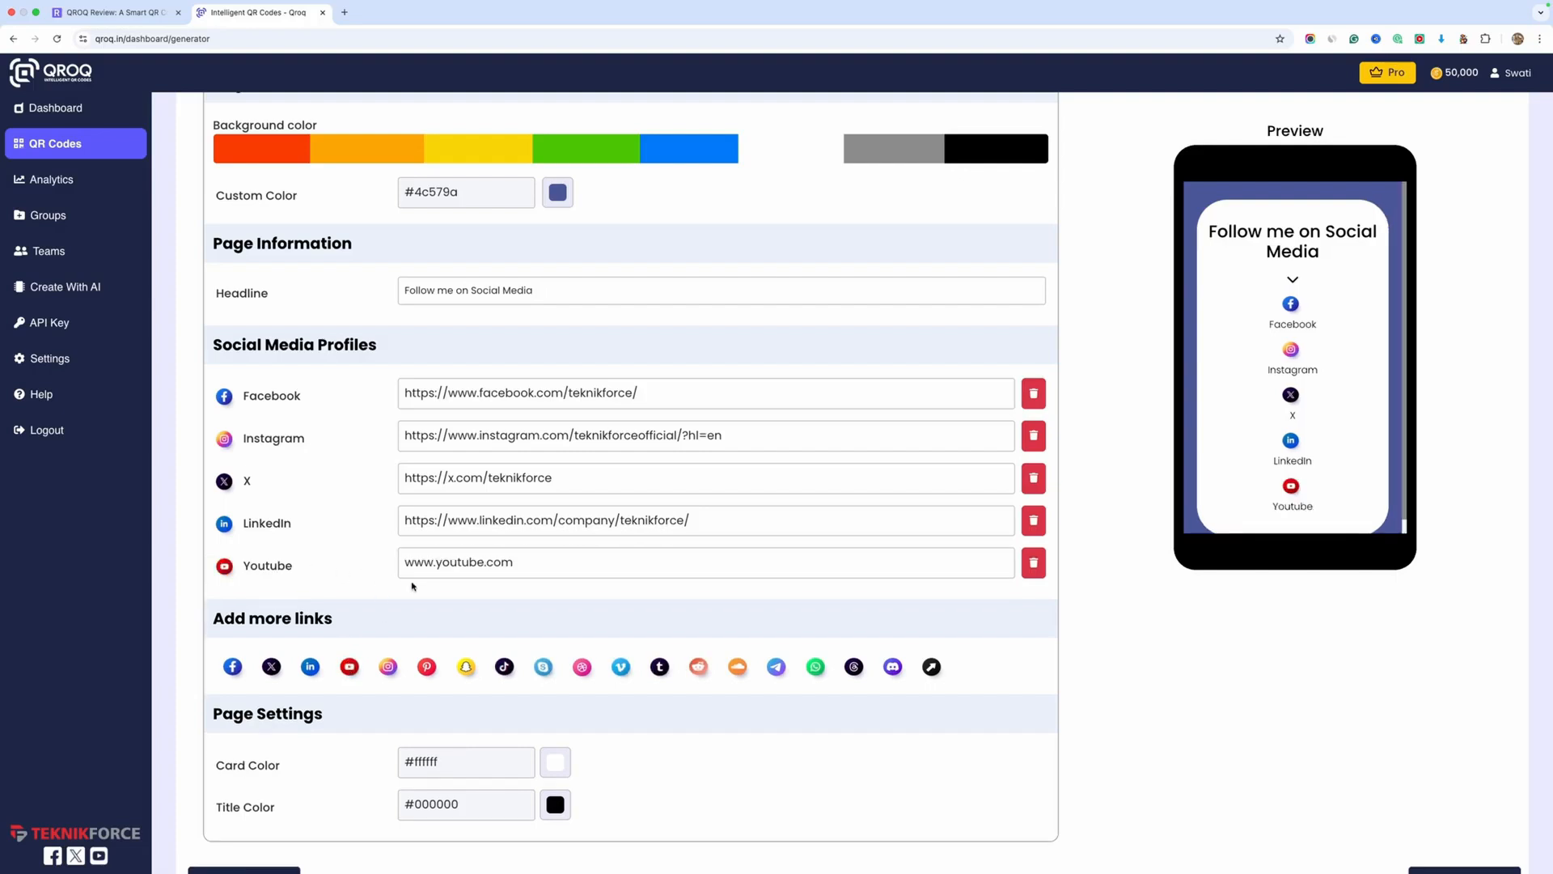
scroll(648, 577, down, 1)
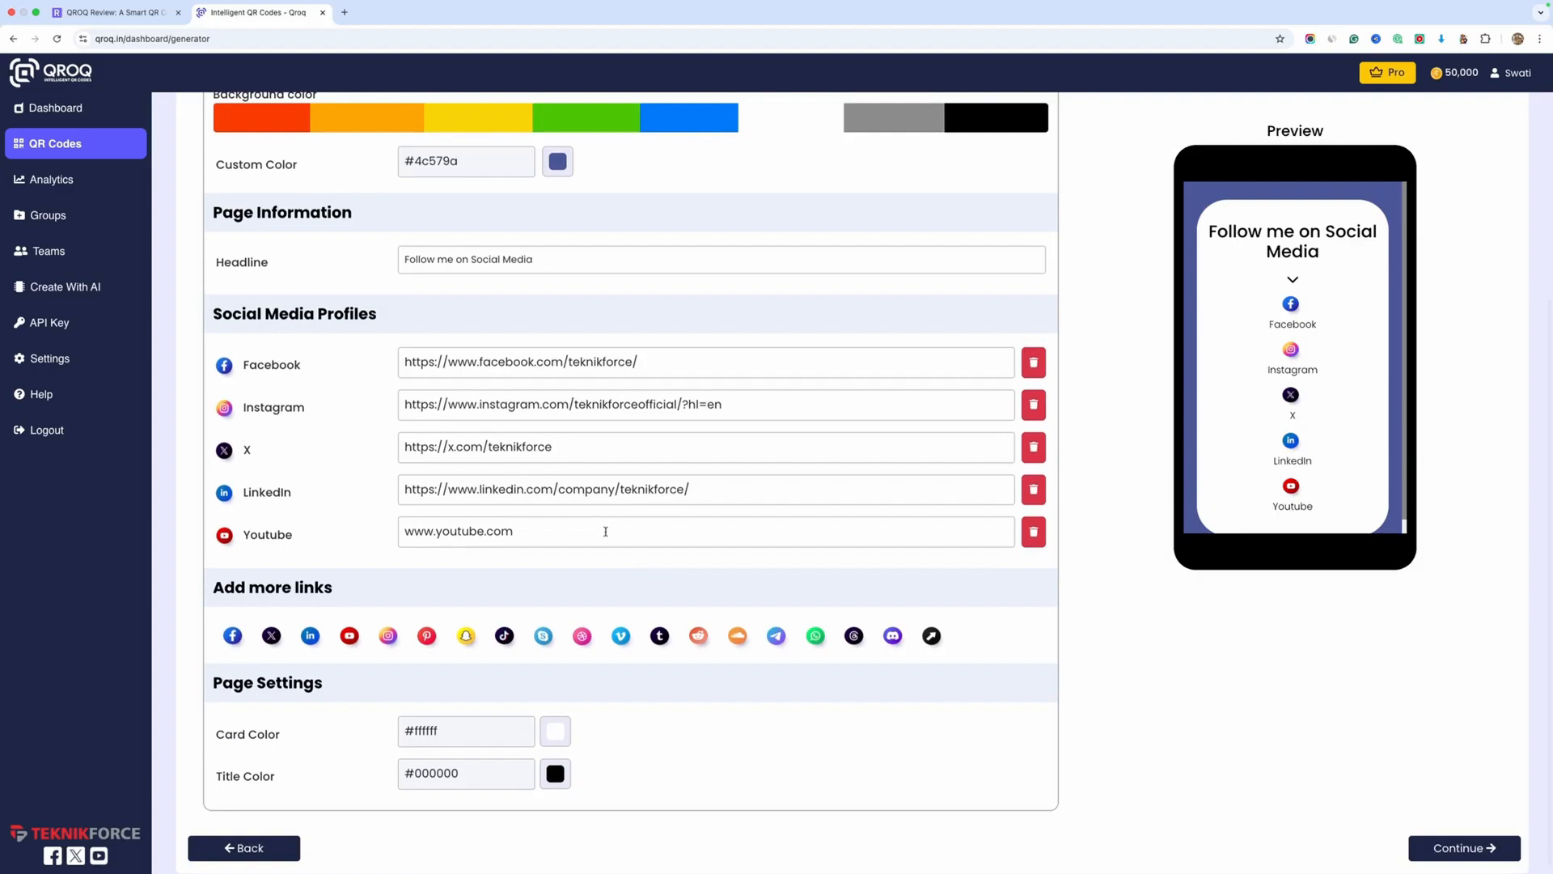
drag(607, 532, 384, 541)
click(512, 572)
scroll(511, 572, down, 1)
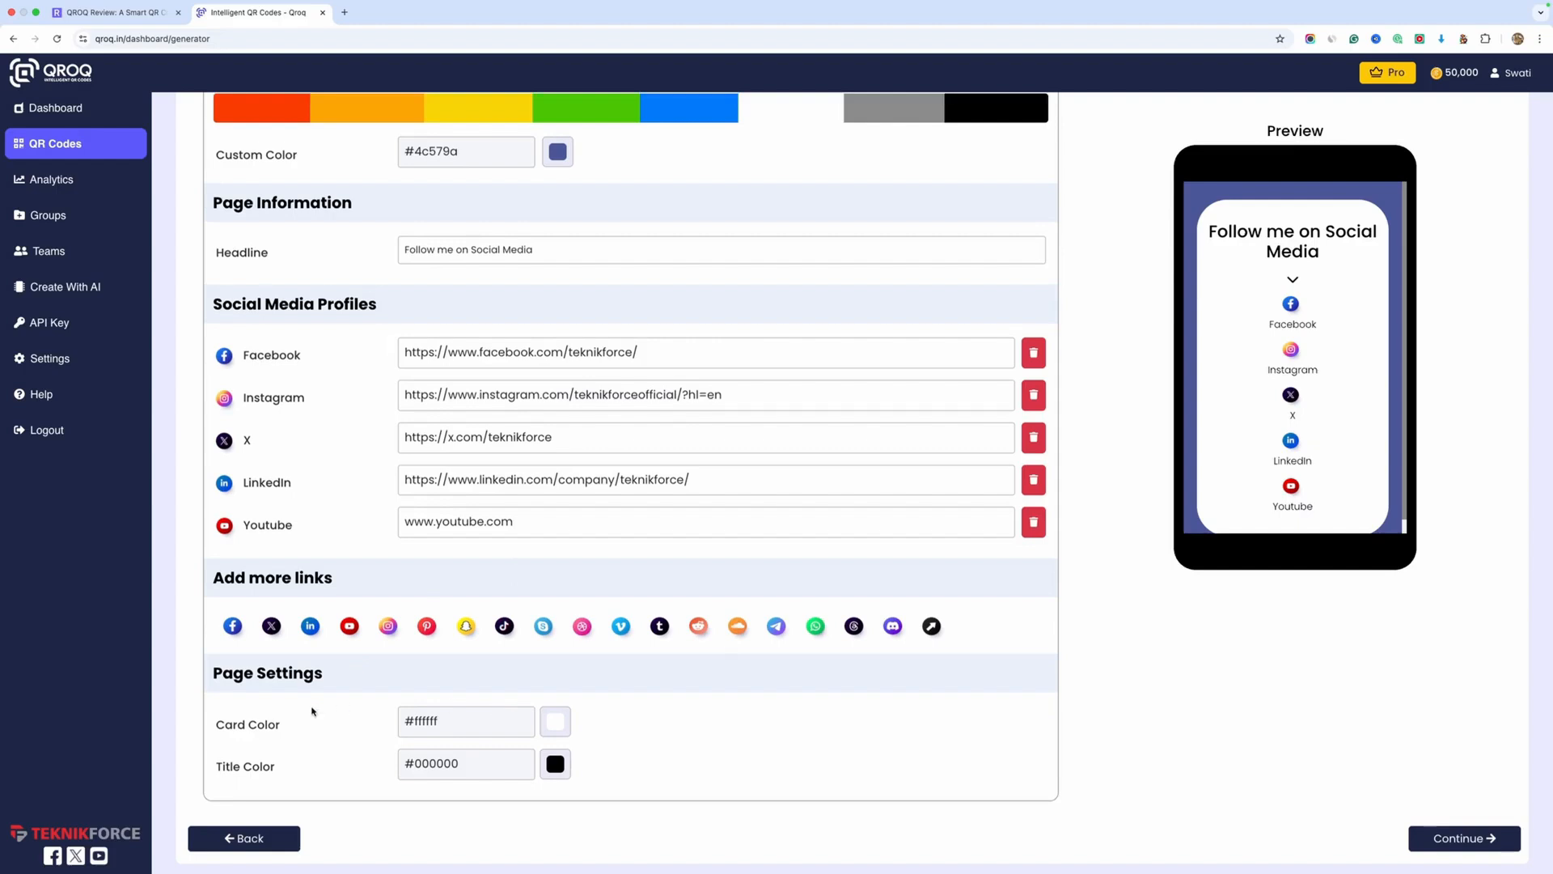
Adjust the card color in the page settings and continue to the Color & Shape stage
click(562, 724)
drag(608, 611, 530, 547)
click(797, 741)
click(1448, 839)
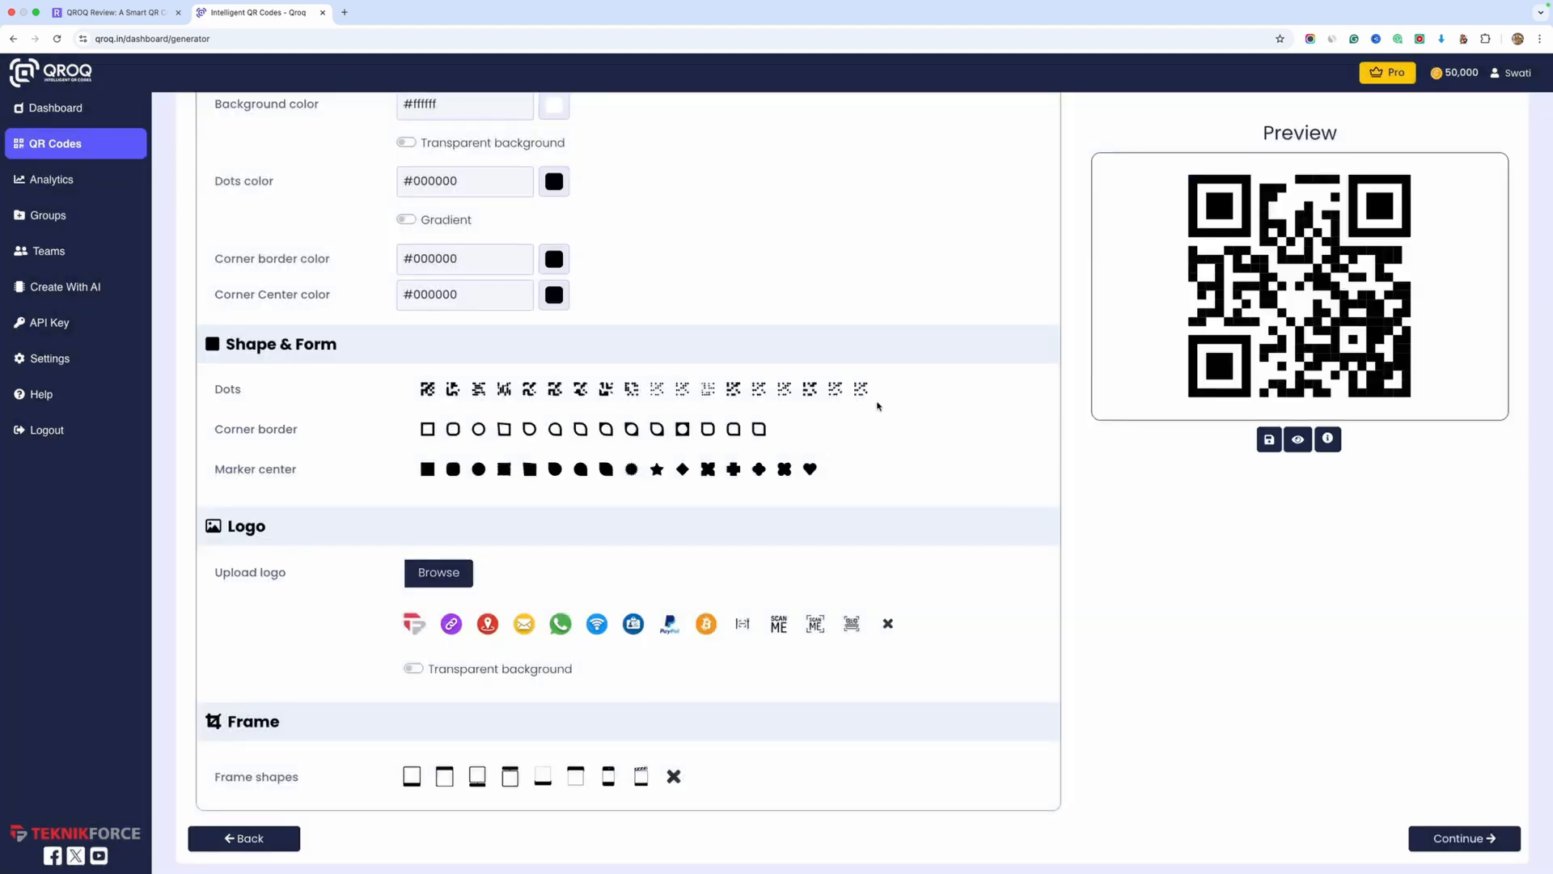
Look over the color, shape, logo and frame options and set the QR code's background color to #894848
scroll(878, 407, up, 3)
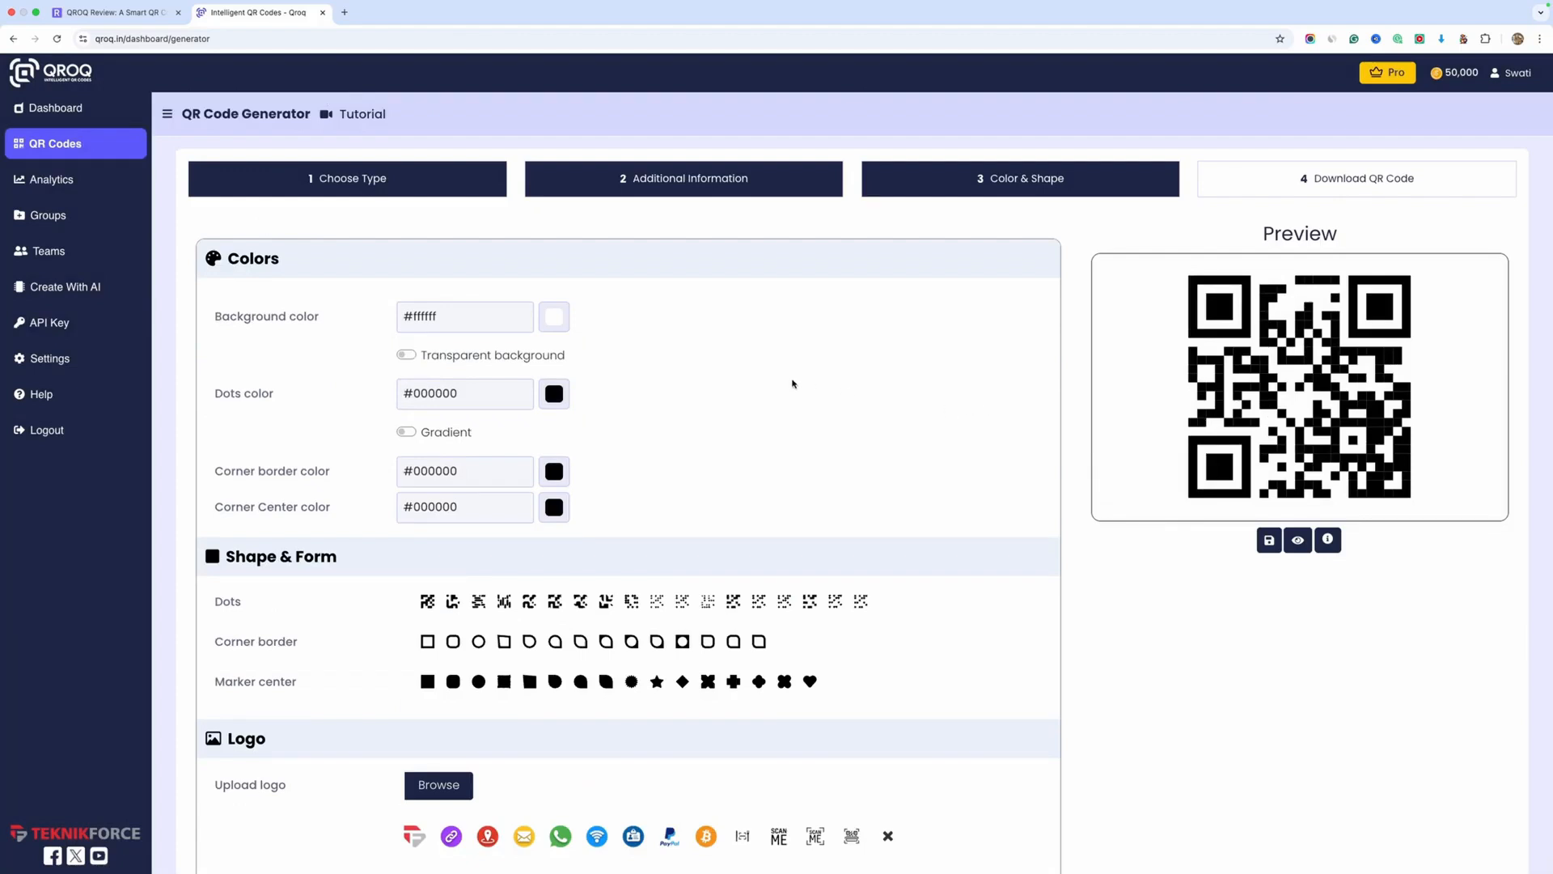
scroll(793, 383, down, 3)
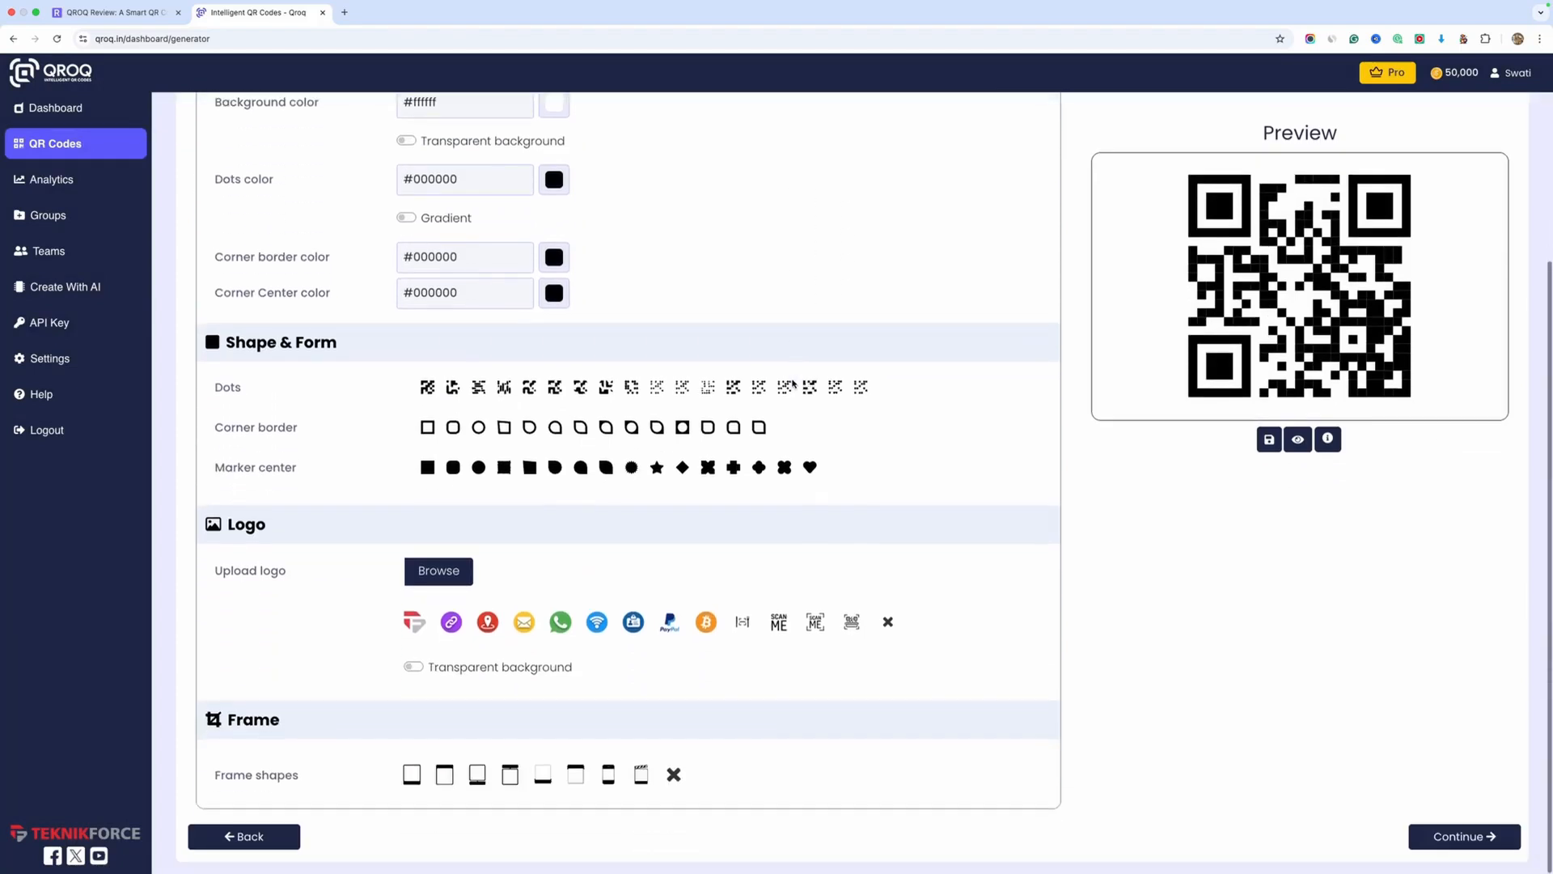
scroll(800, 422, up, 3)
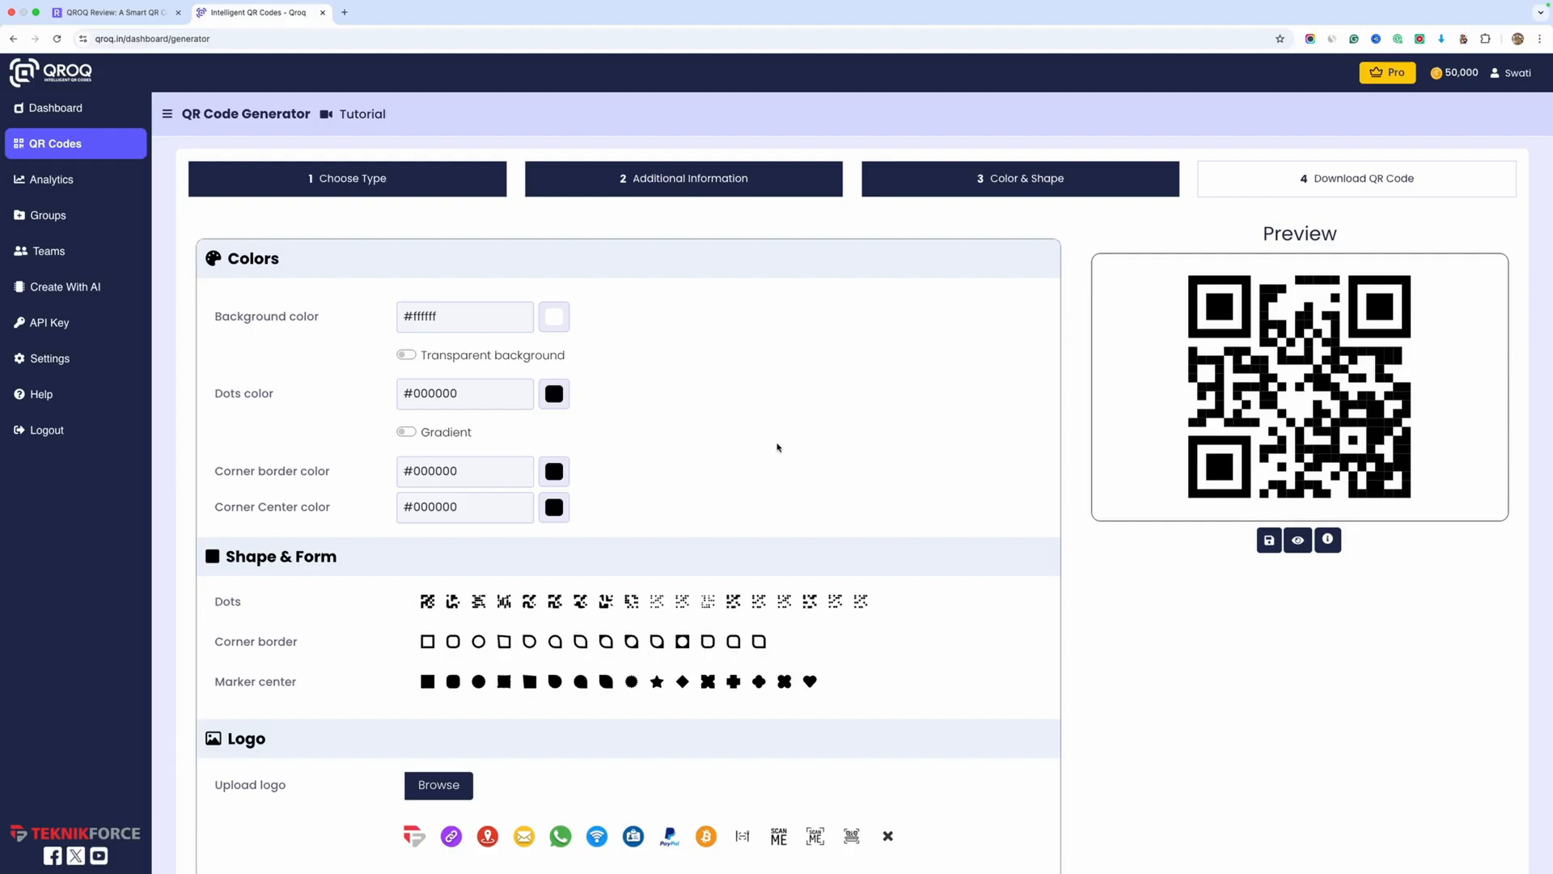
scroll(777, 448, down, 1)
scroll(816, 359, down, 1)
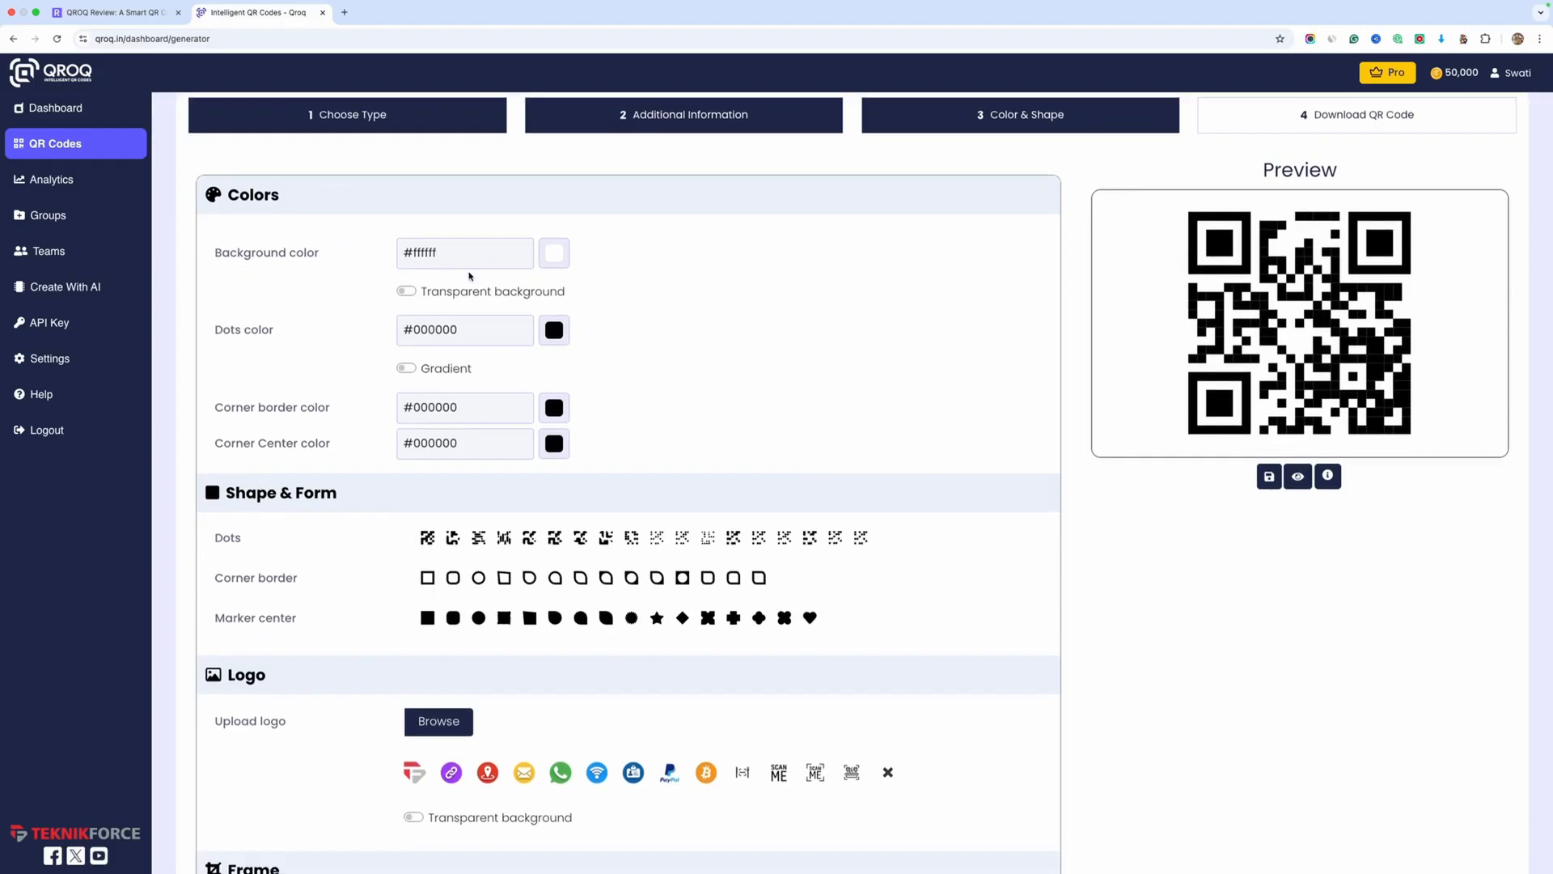
click(559, 253)
click(600, 309)
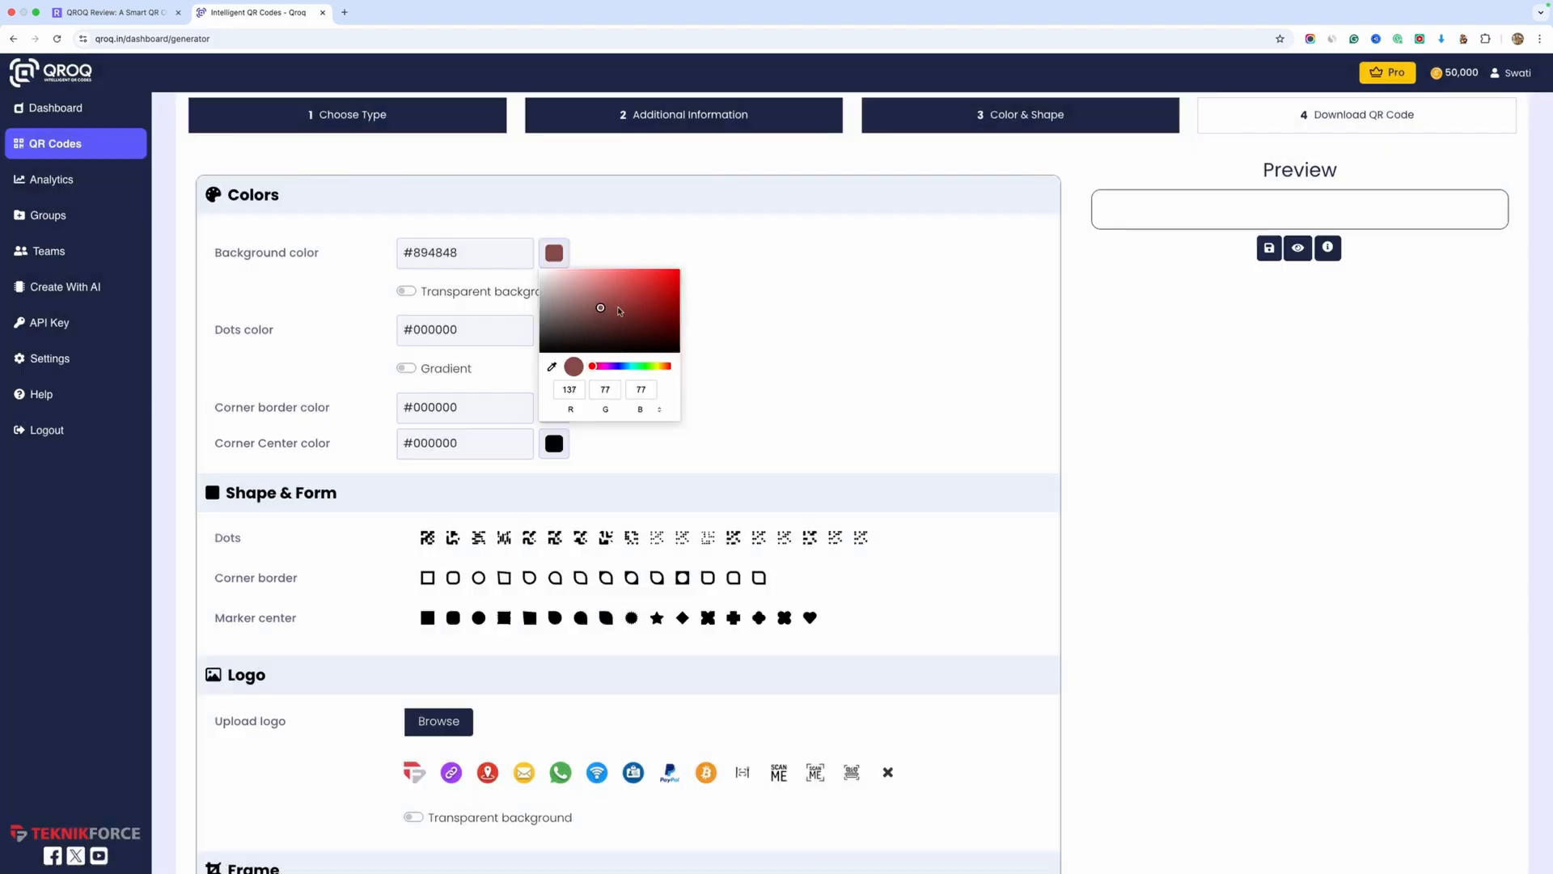
click(789, 334)
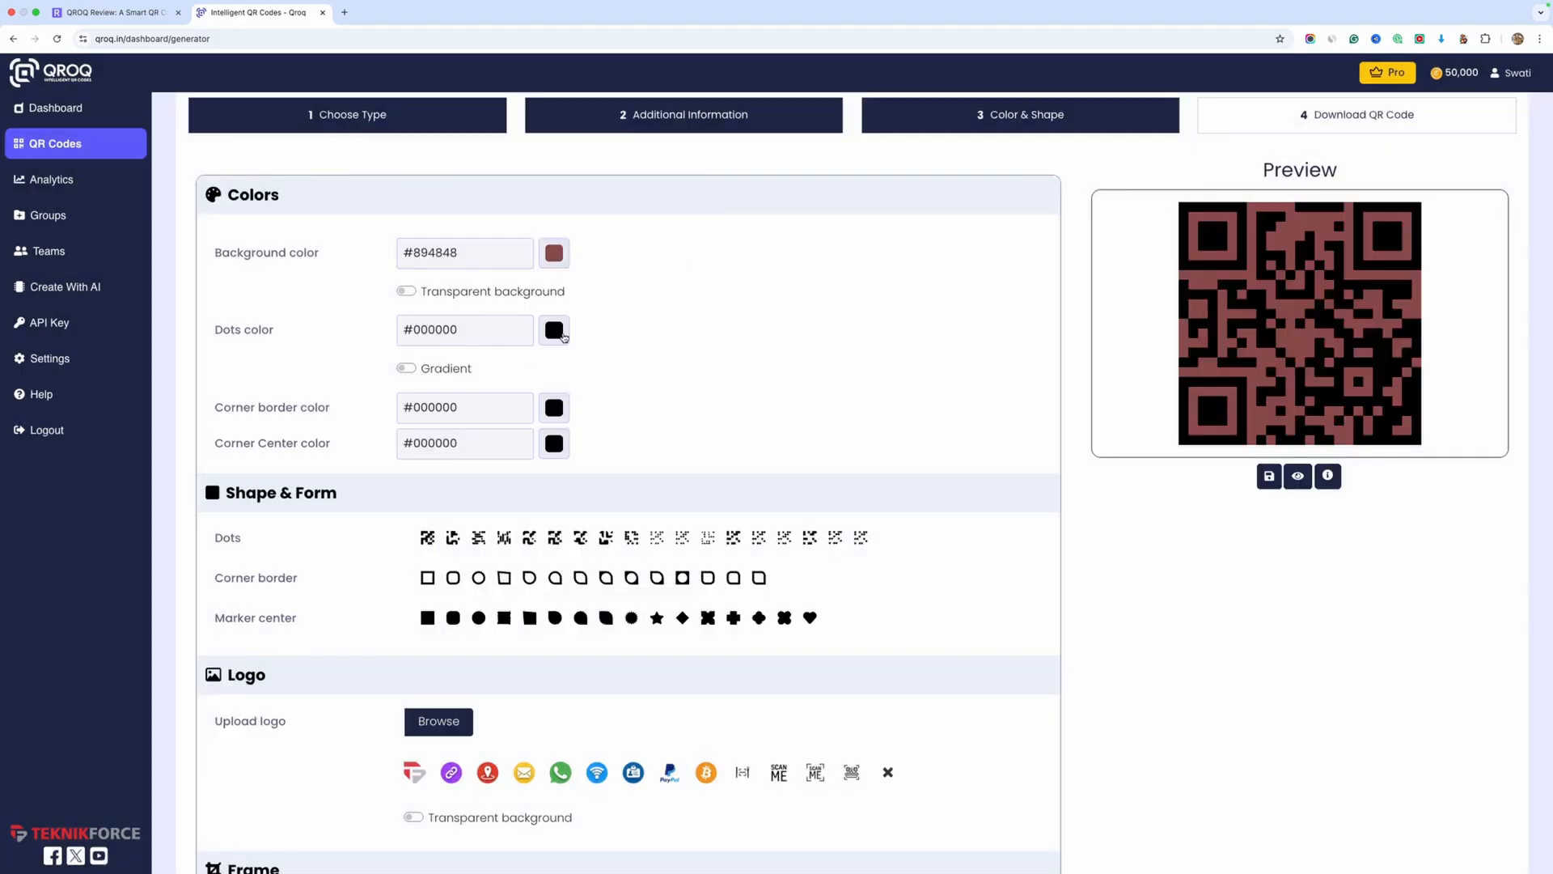
Set the dots color to #857a7a and the QR code's background color to #1a1414
click(555, 331)
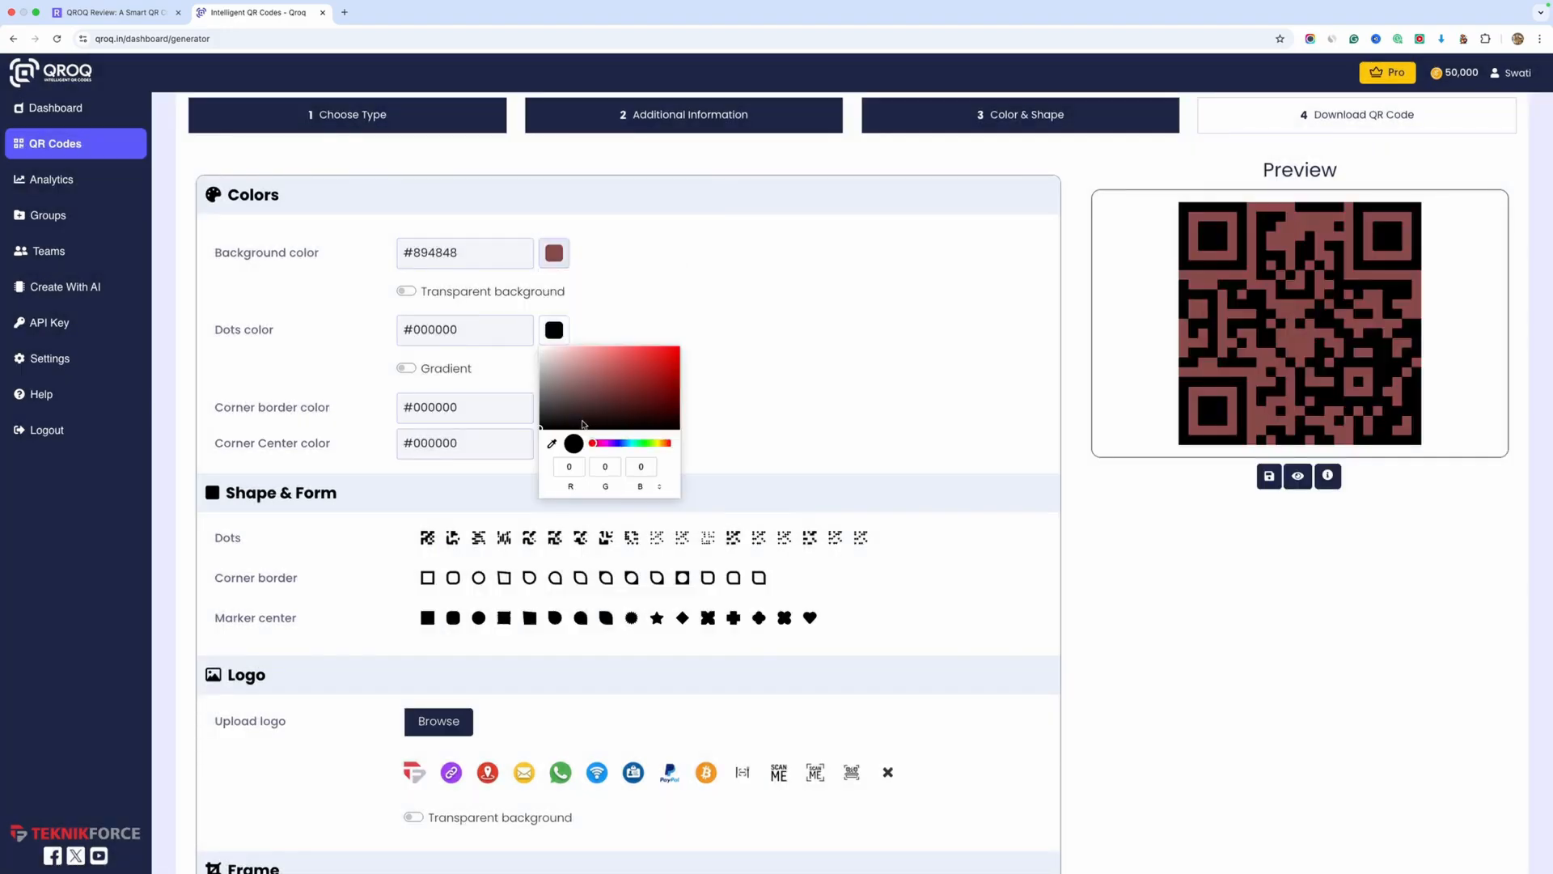
click(553, 406)
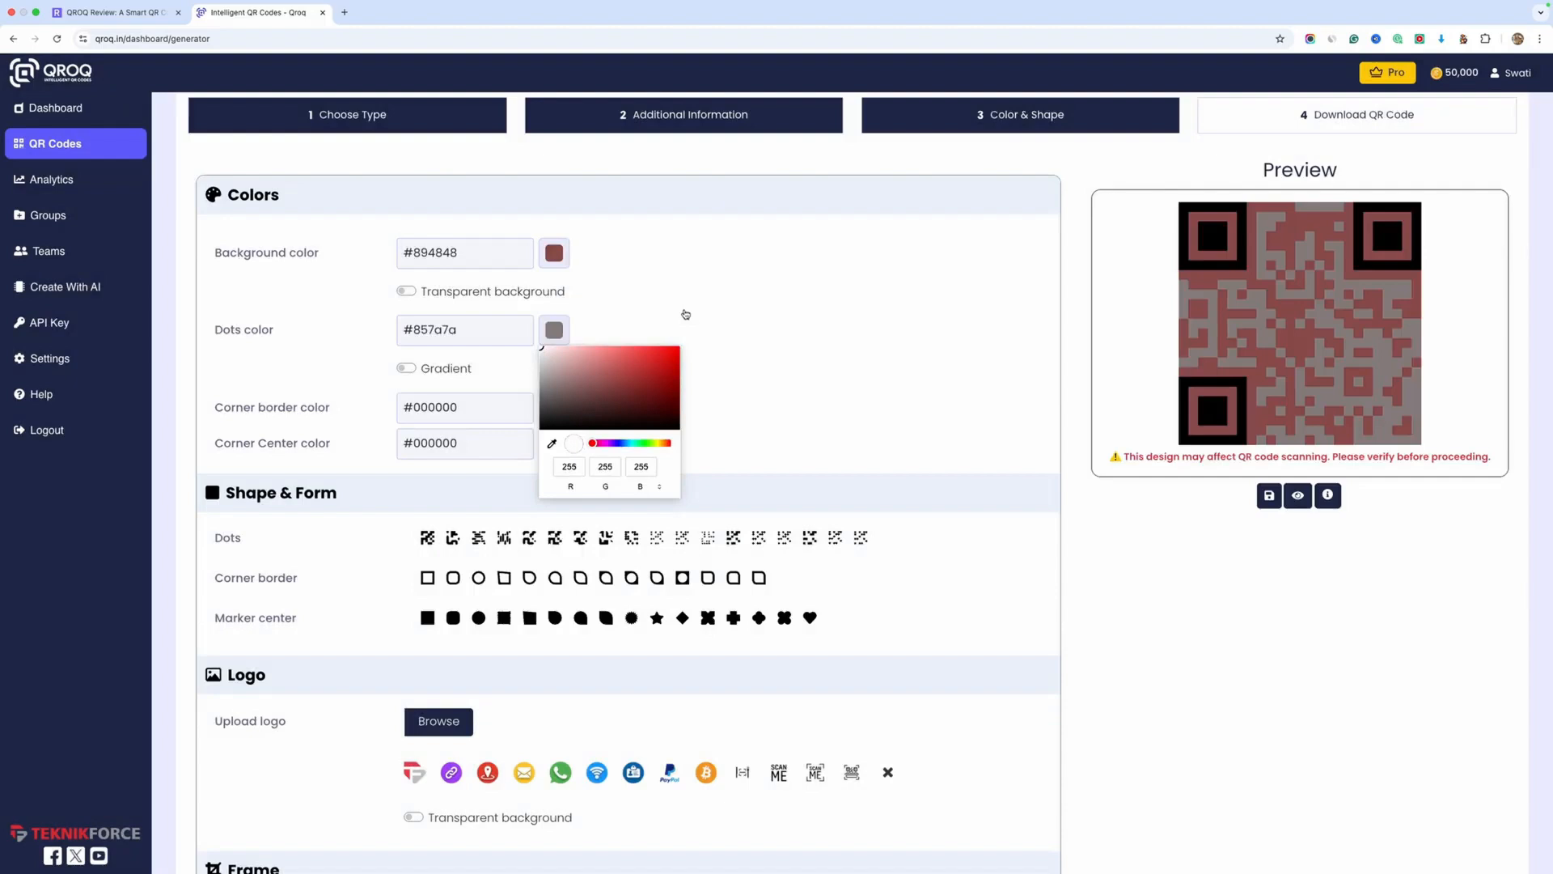
click(701, 311)
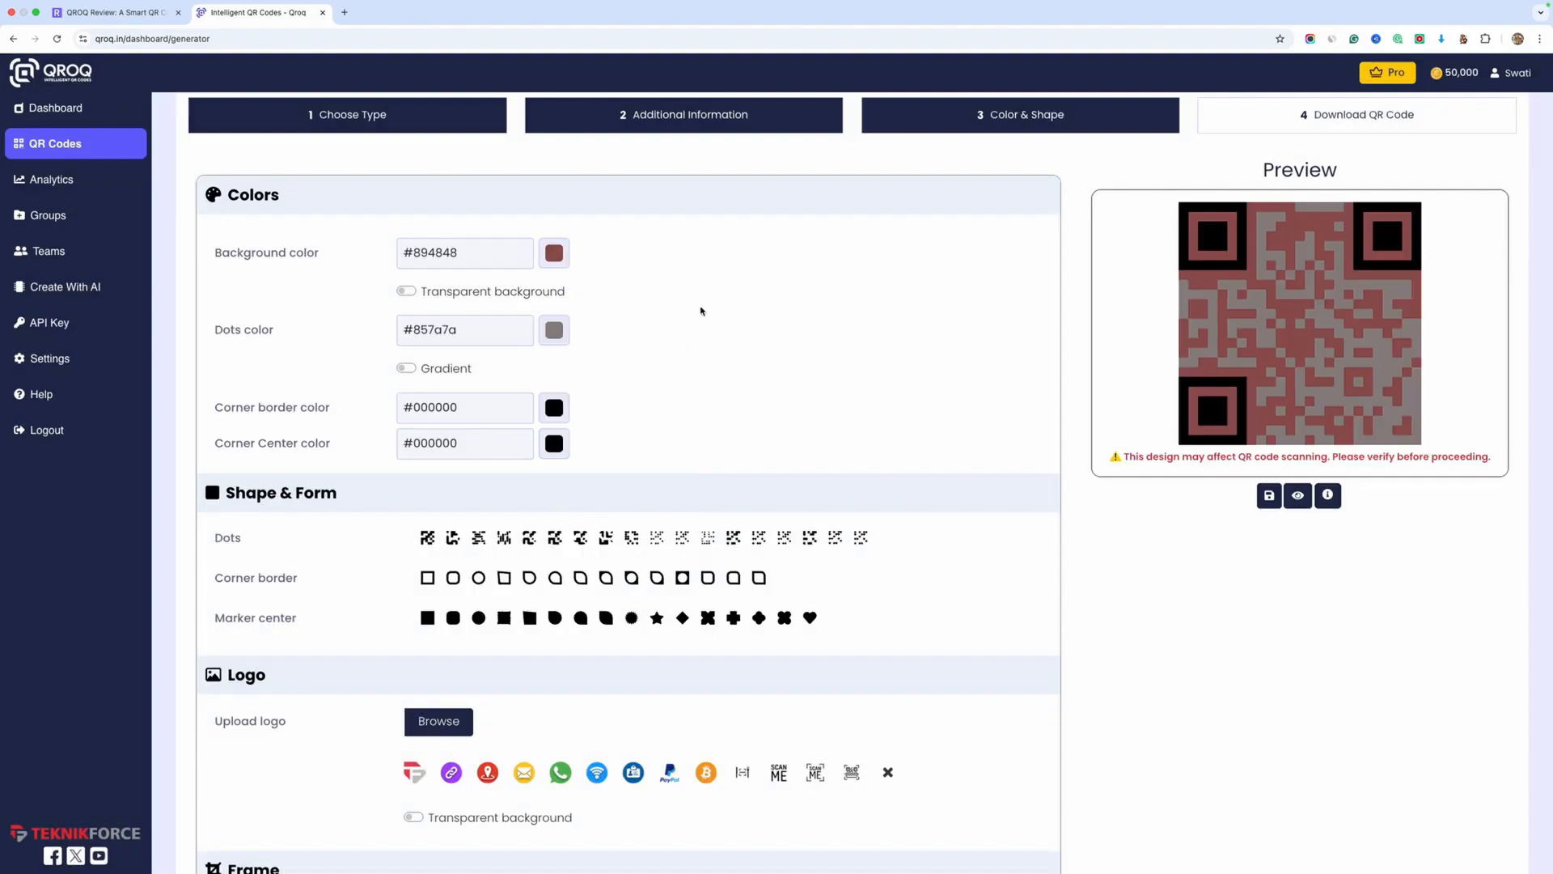
click(554, 254)
click(580, 348)
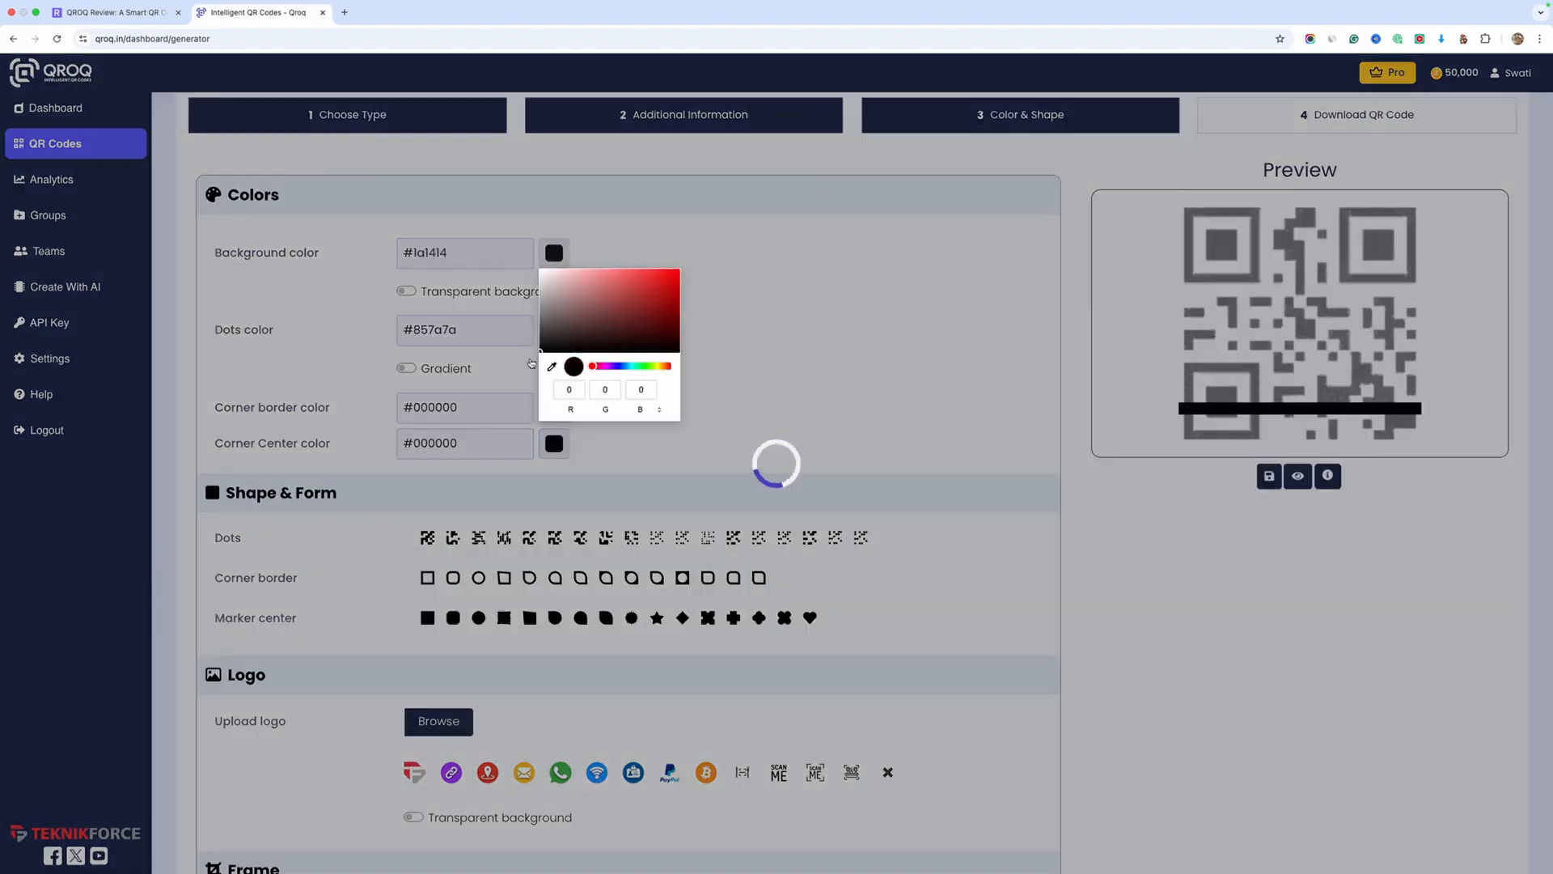
click(768, 346)
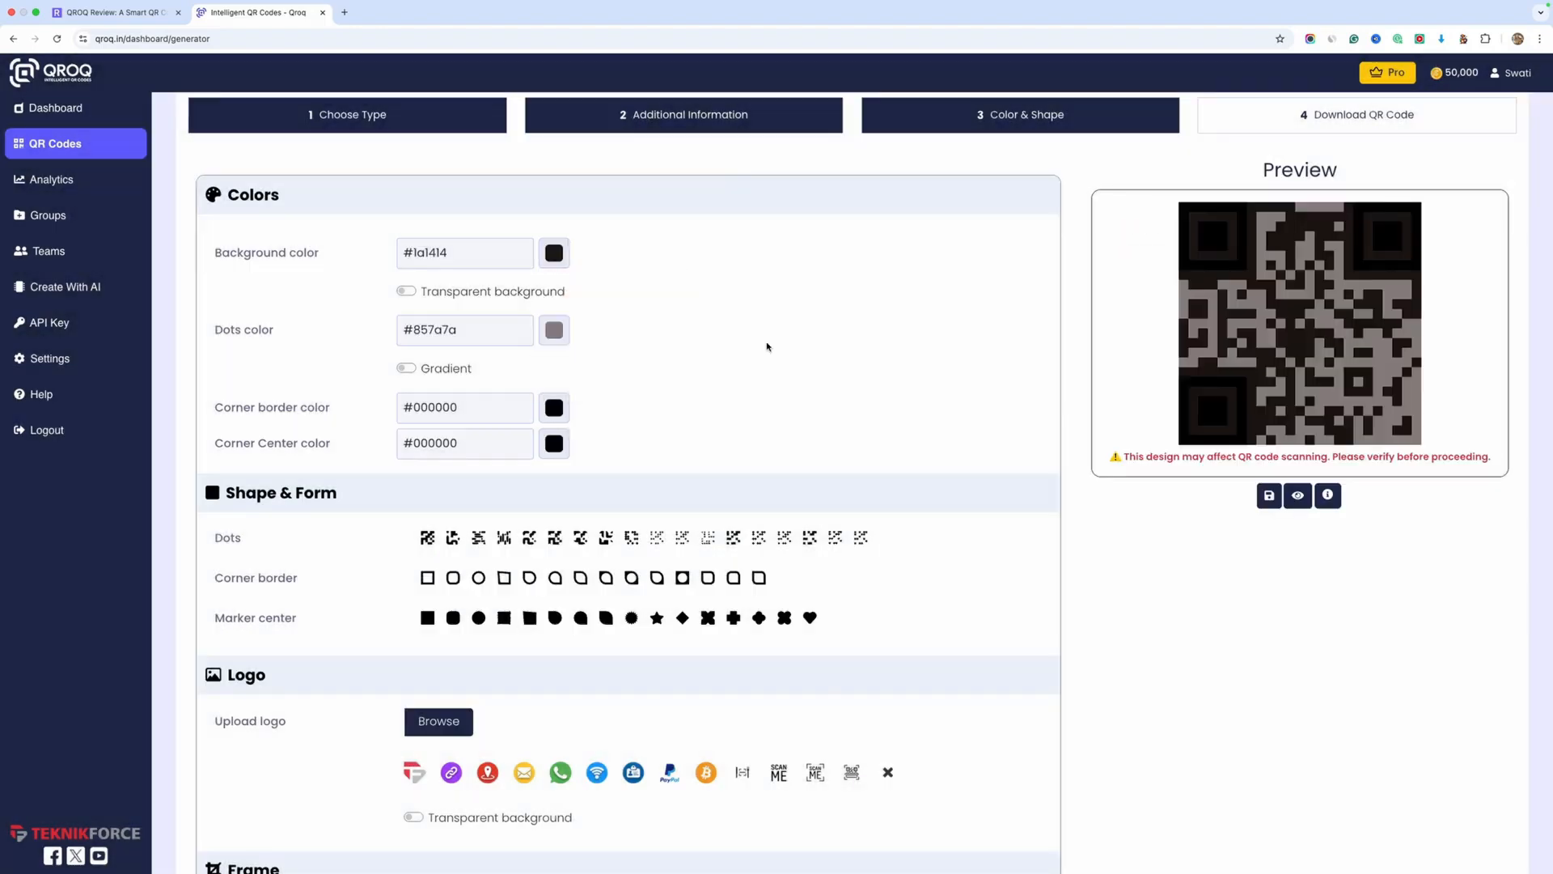
Set the QR code's background color to #534646 and make the background transparent
click(555, 253)
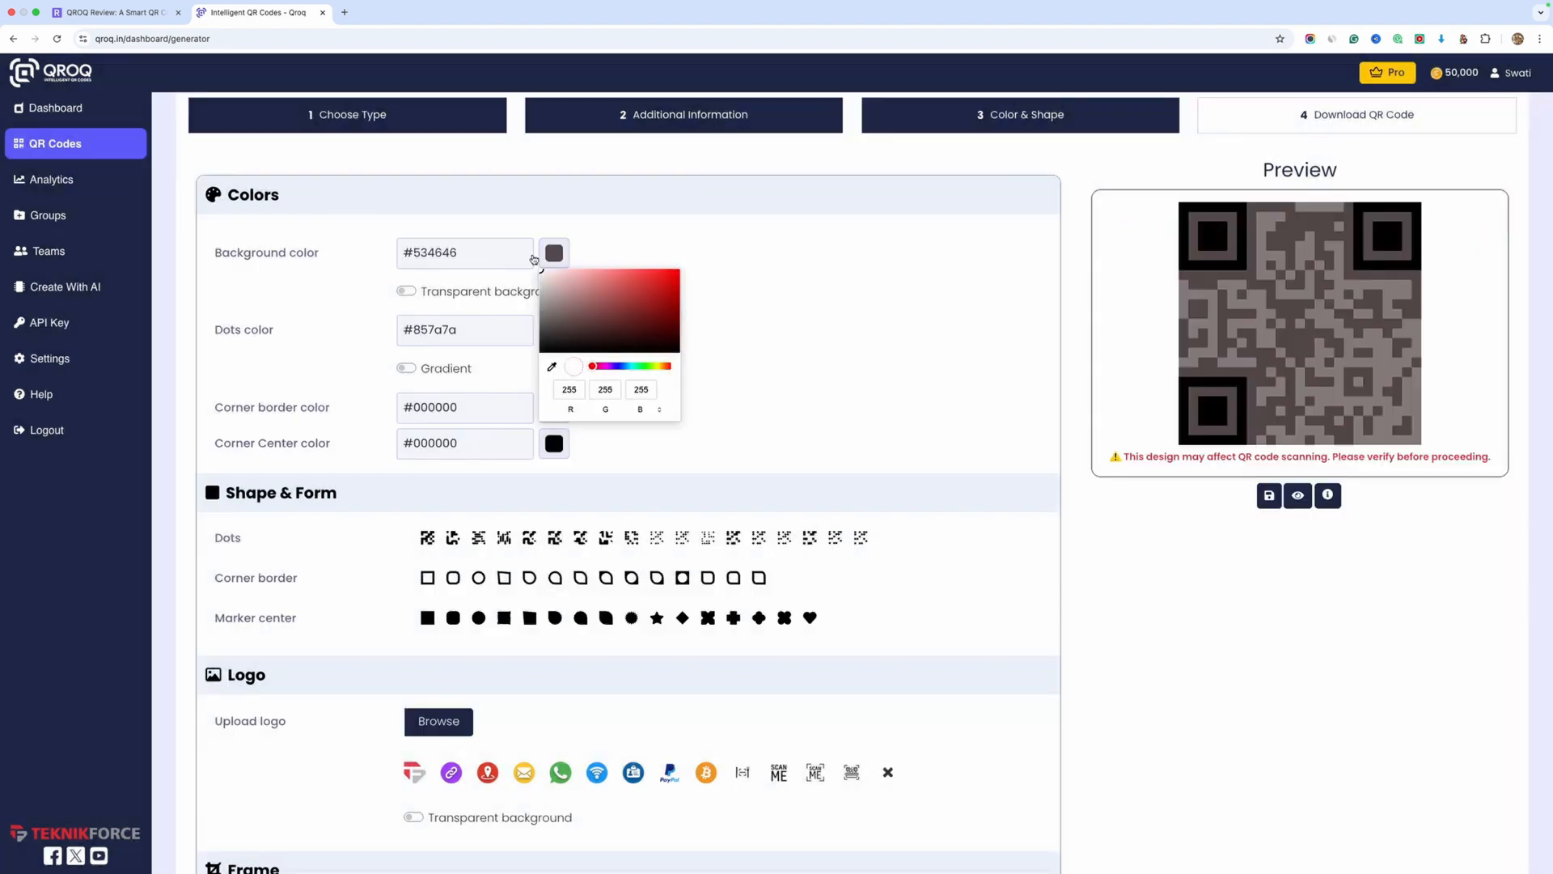
click(369, 281)
click(417, 291)
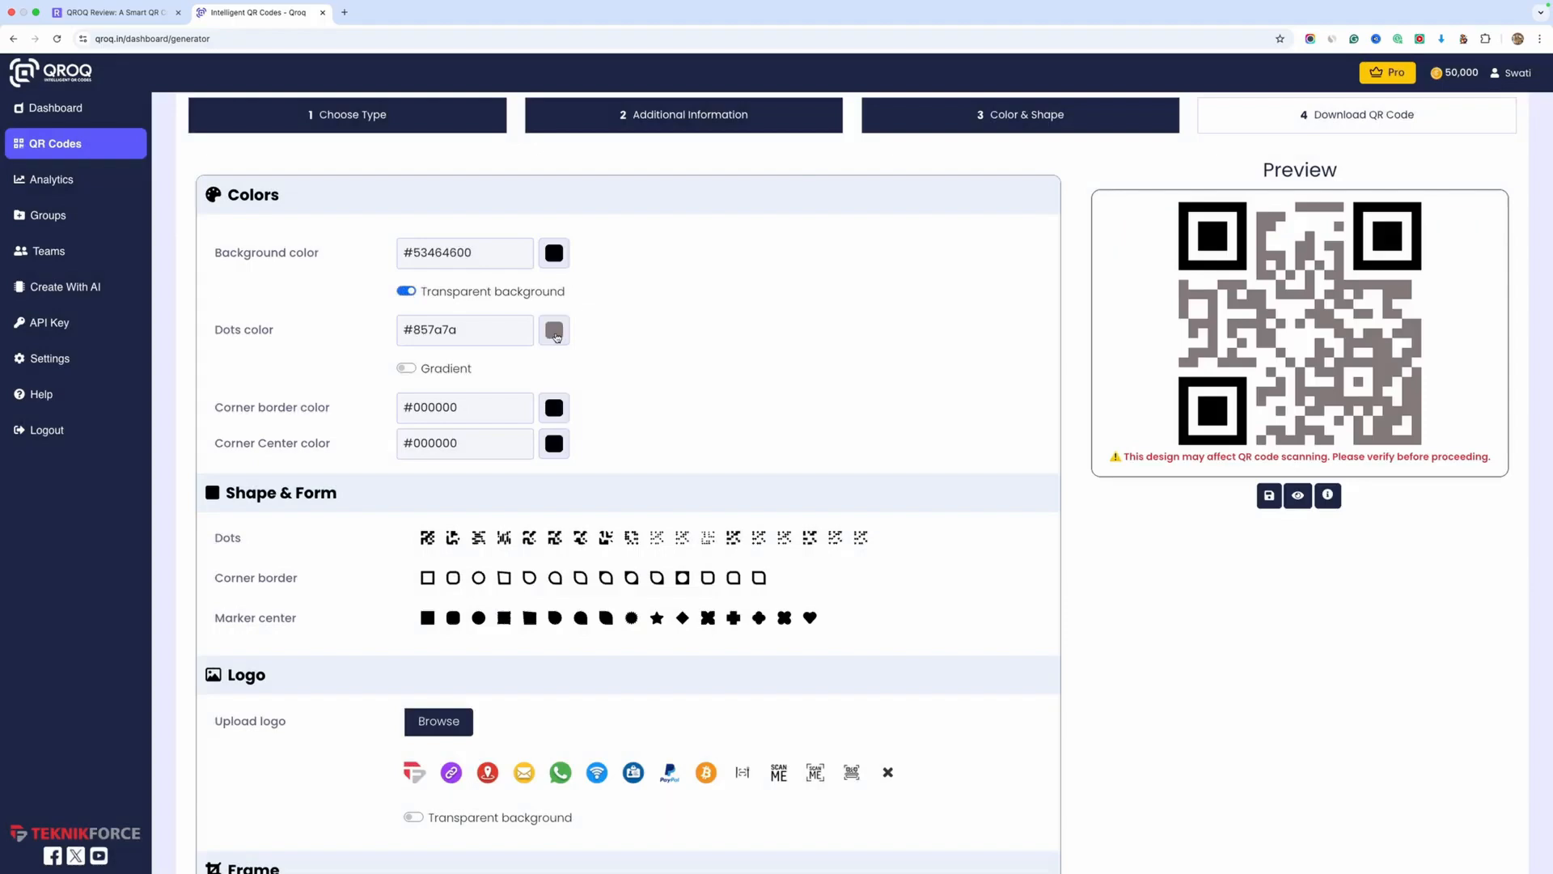
Set the dots color to #3f3131 and enable a gradient for the dots
click(556, 336)
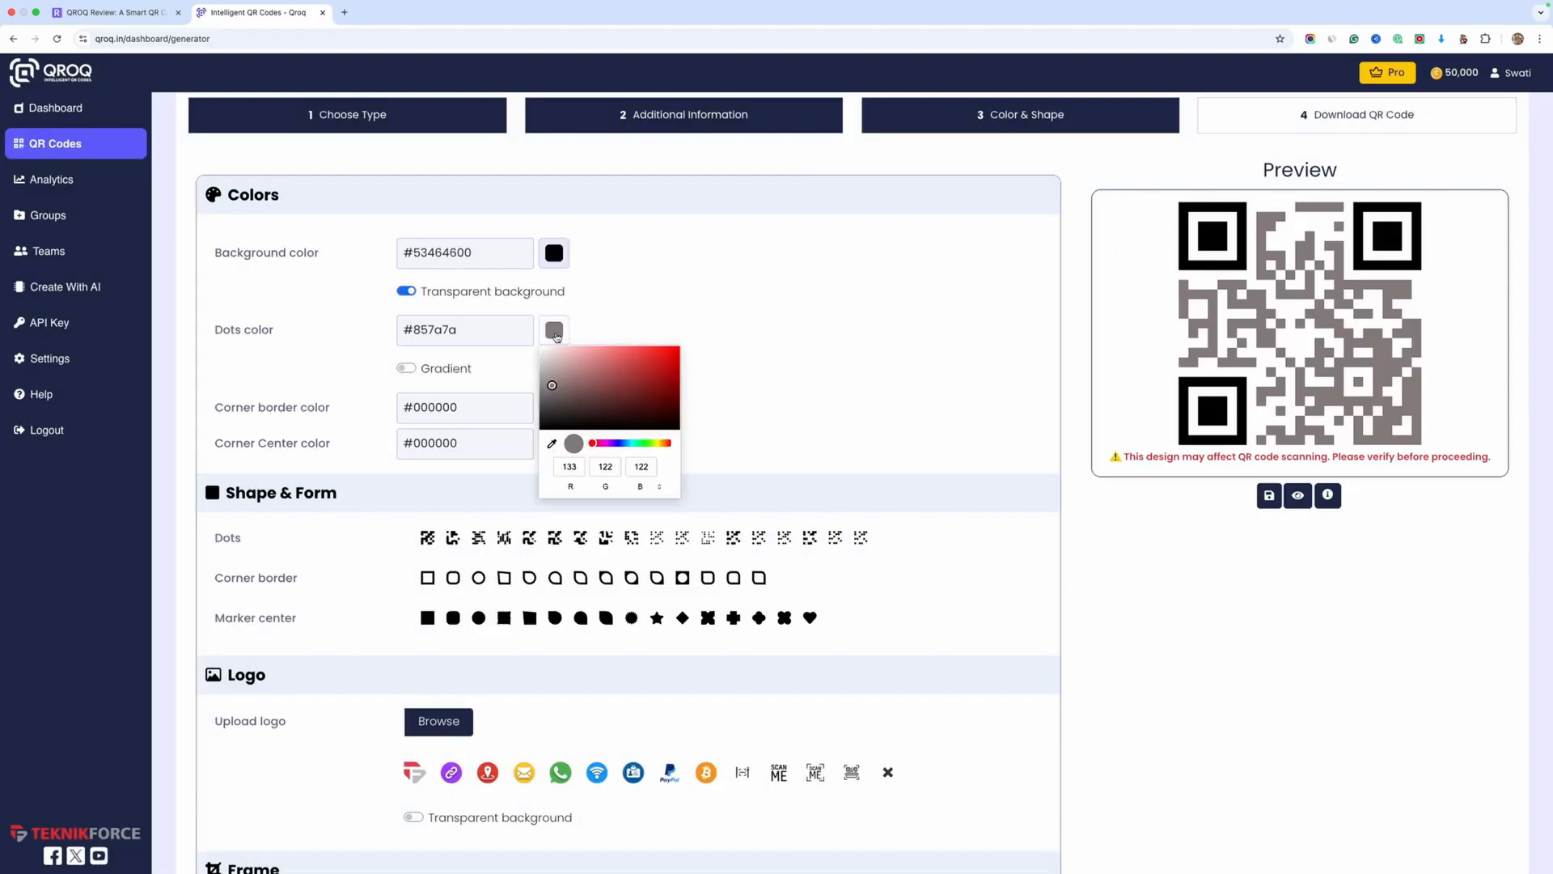
click(555, 428)
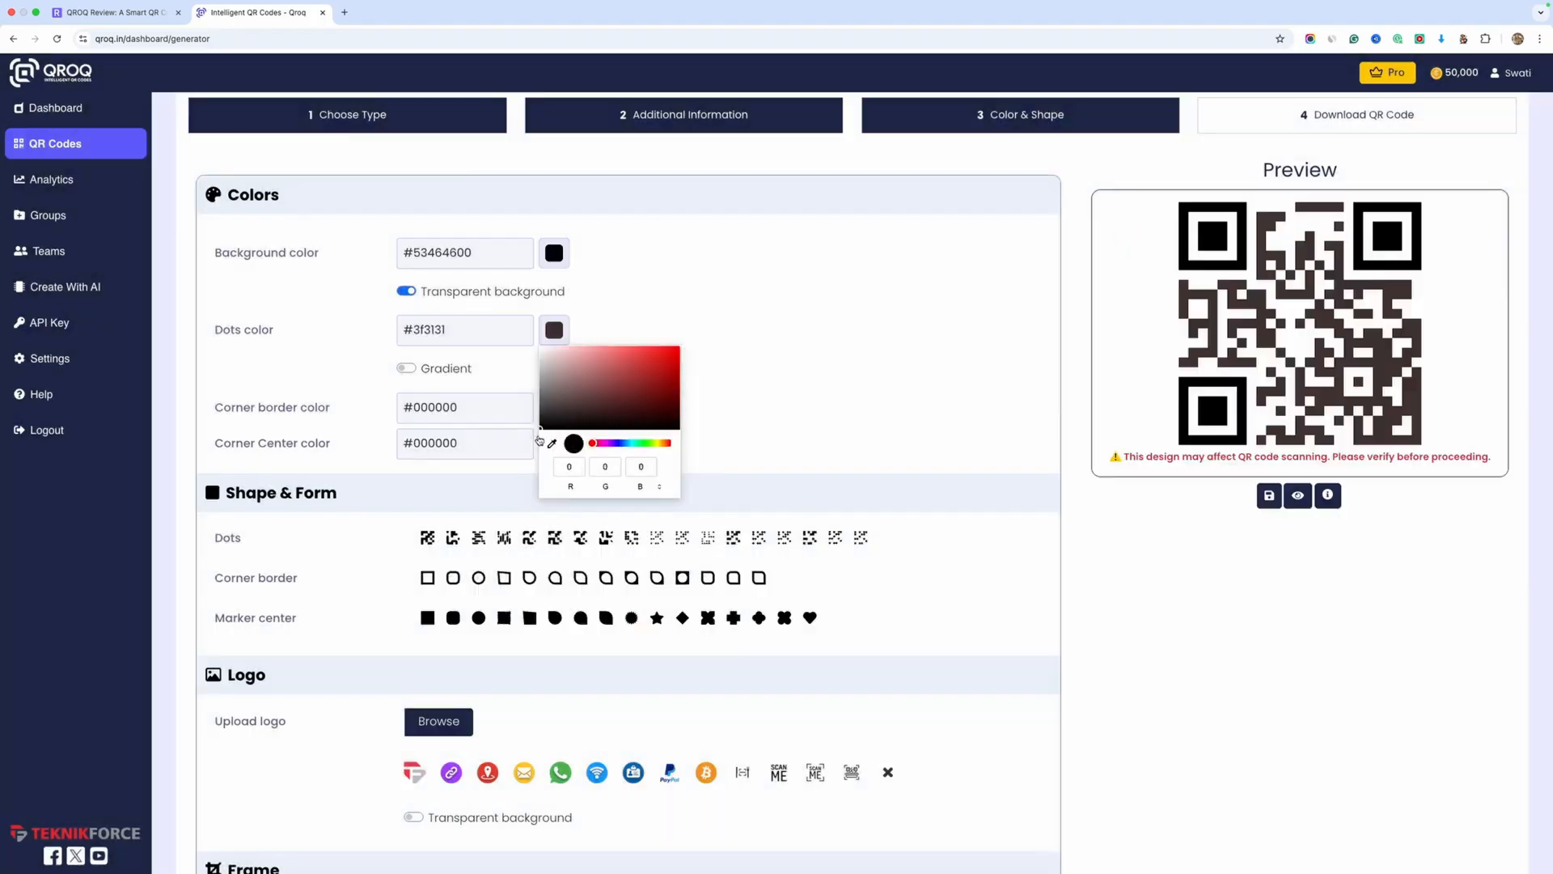
click(404, 369)
click(407, 369)
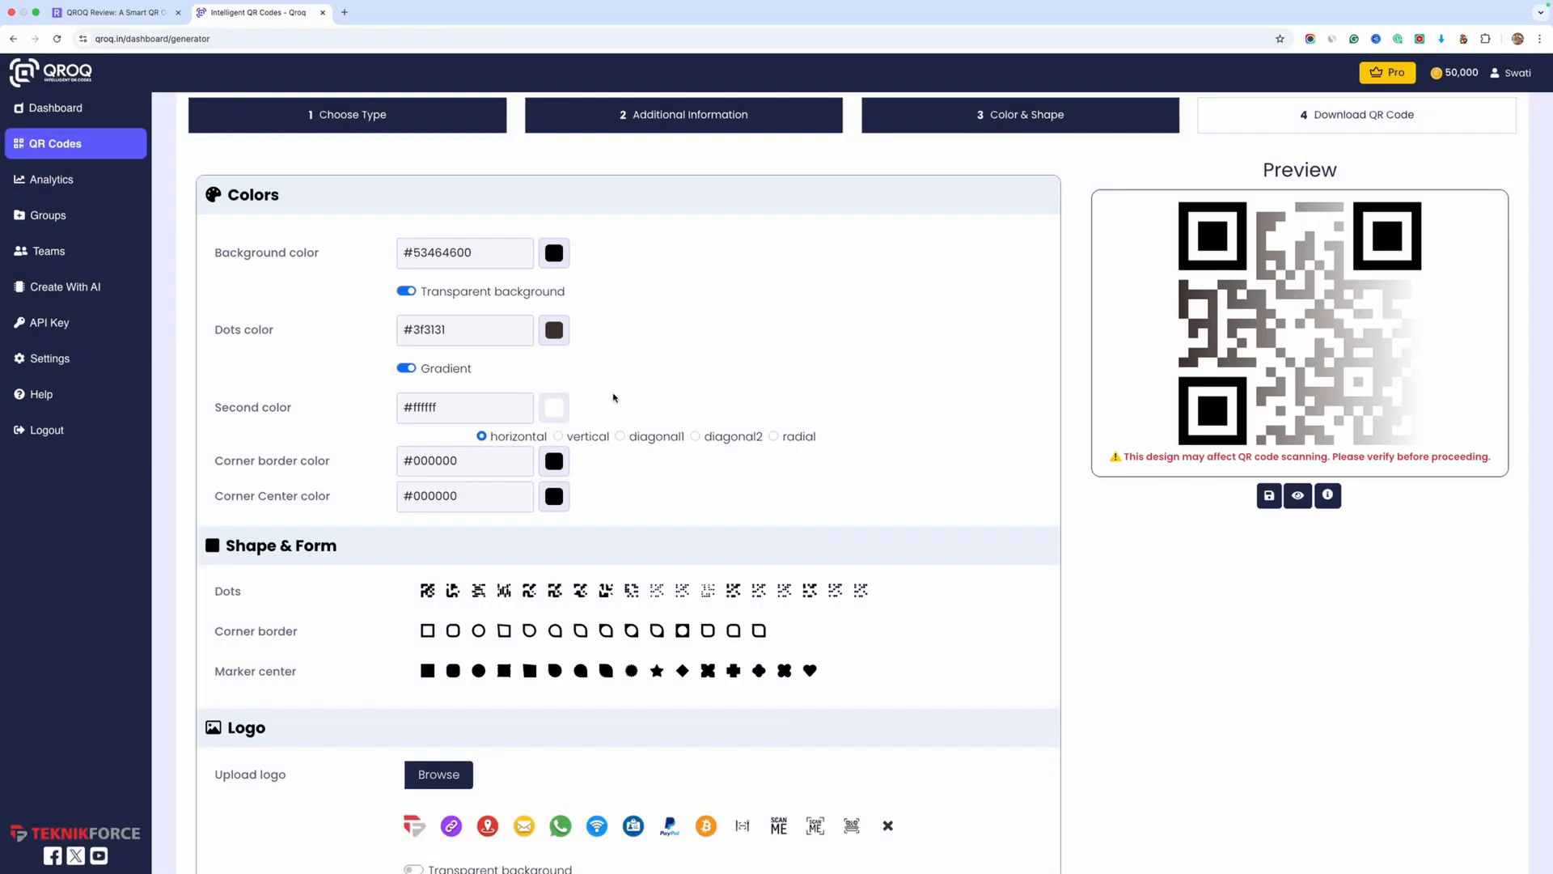
Set the gradient's second color to a magenta of RGB 210, 20, 150
click(554, 407)
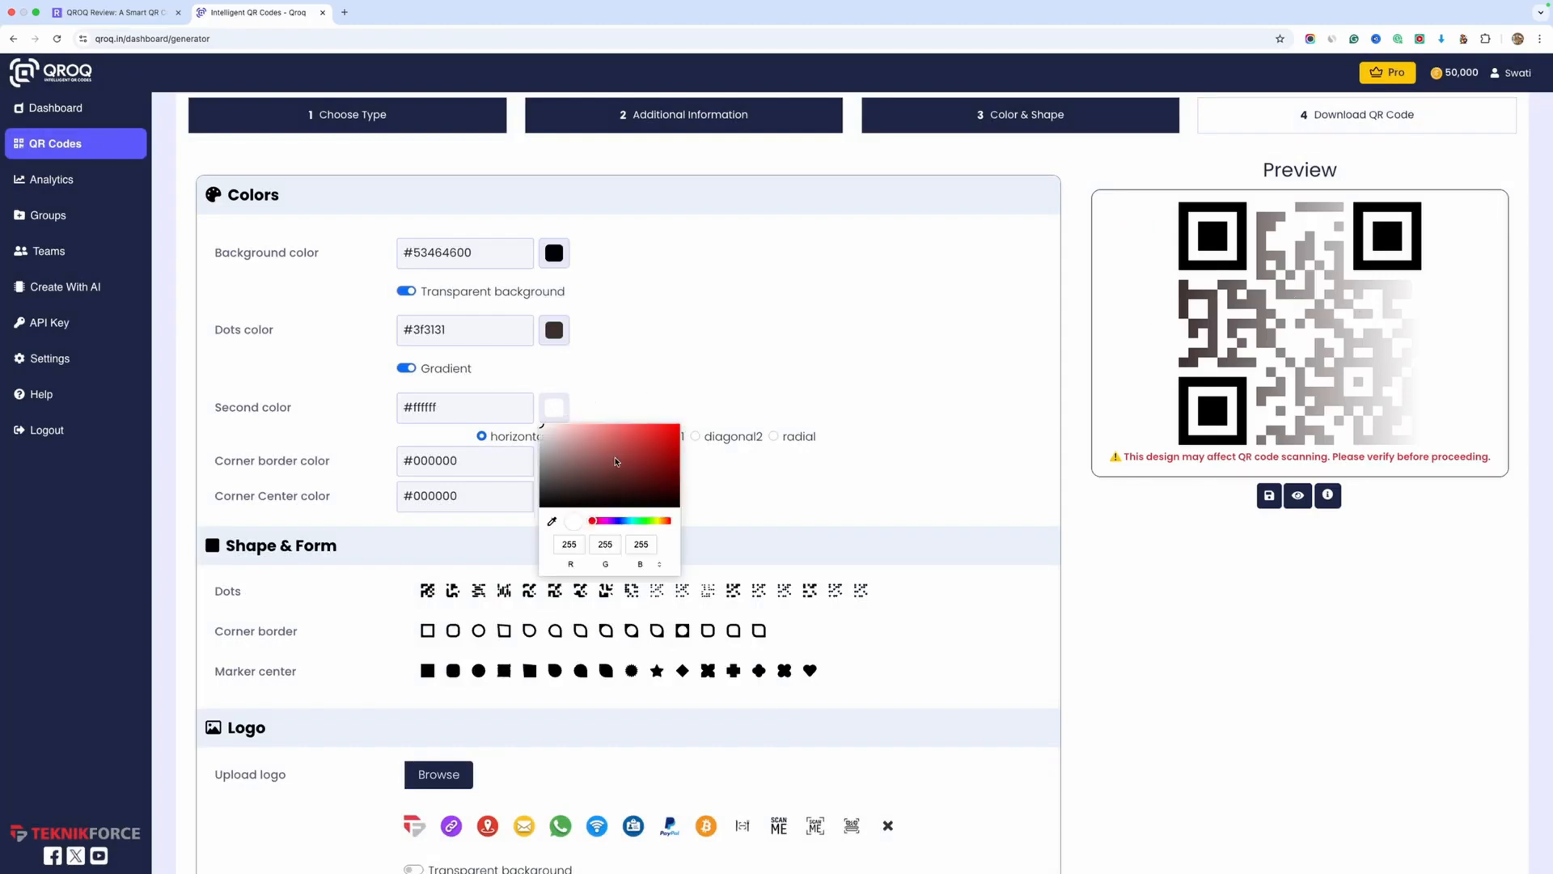
click(541, 469)
click(624, 461)
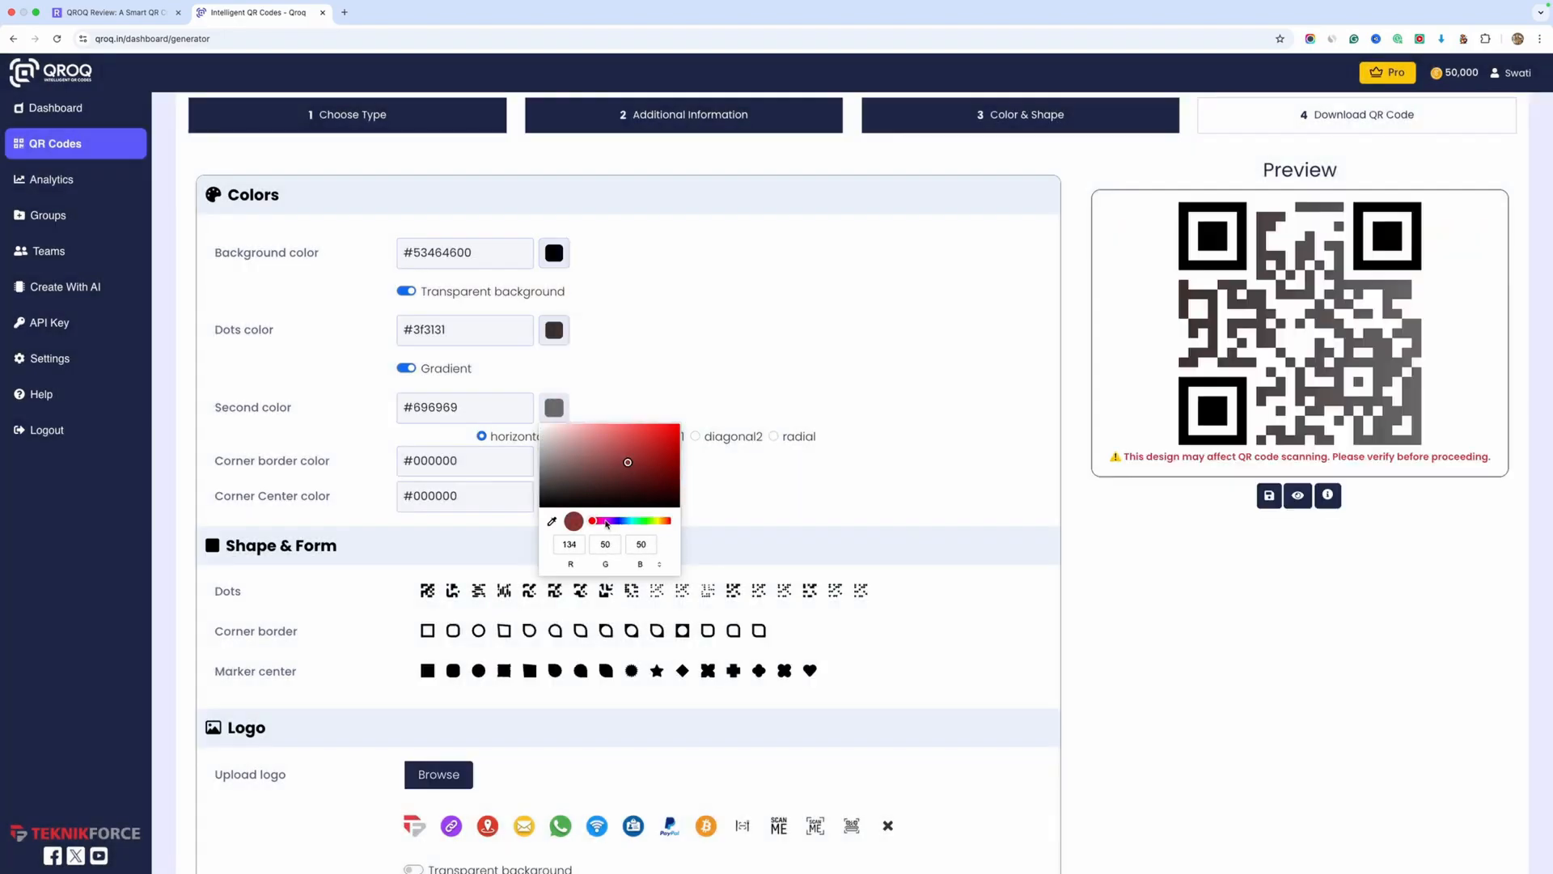
click(600, 520)
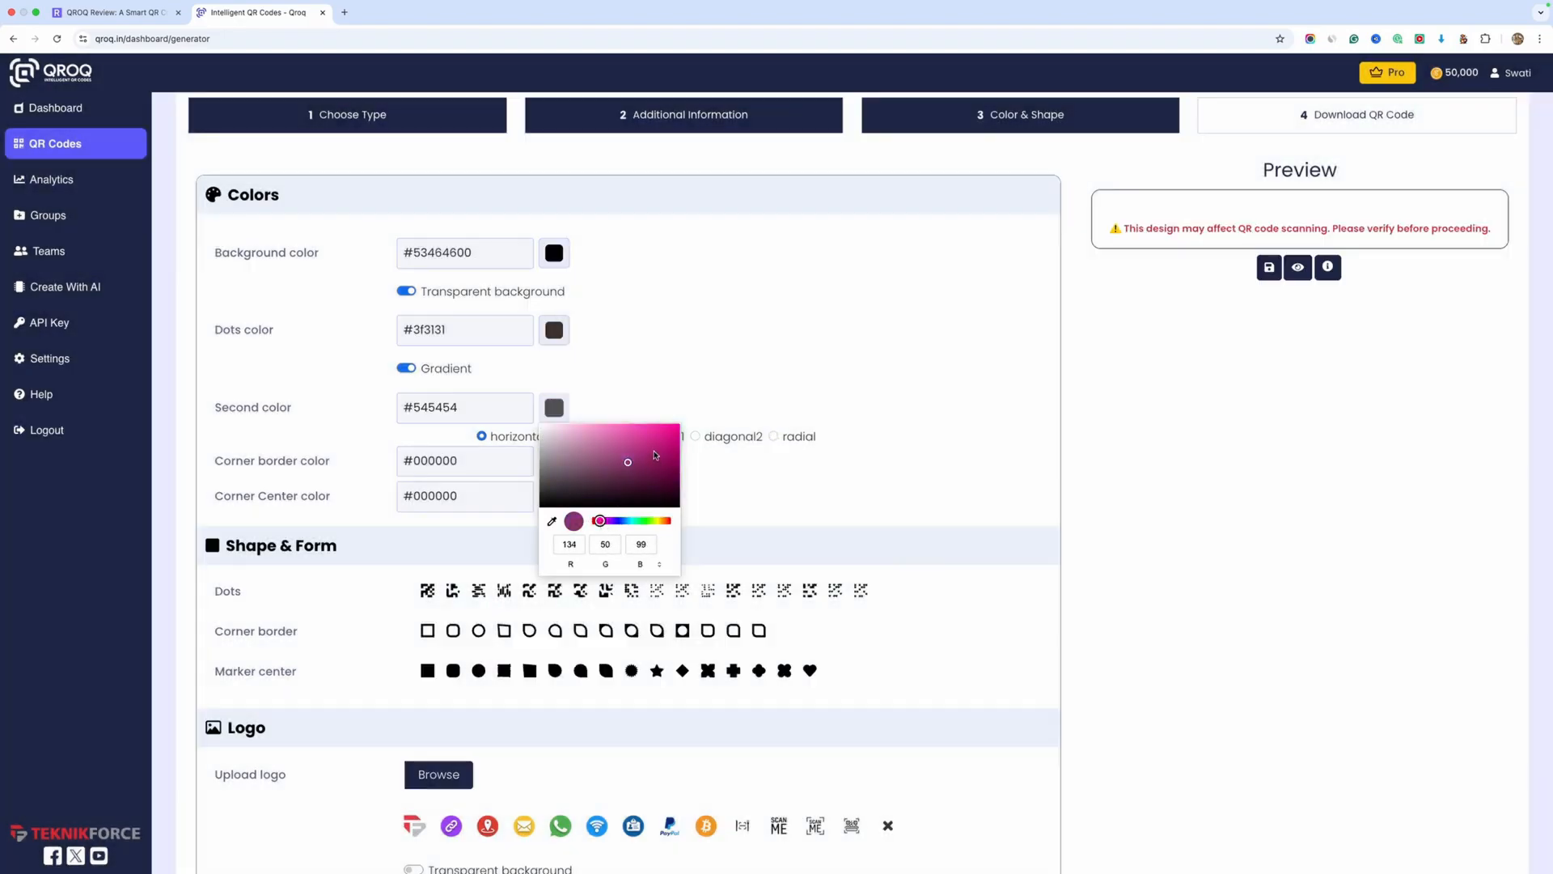
click(665, 438)
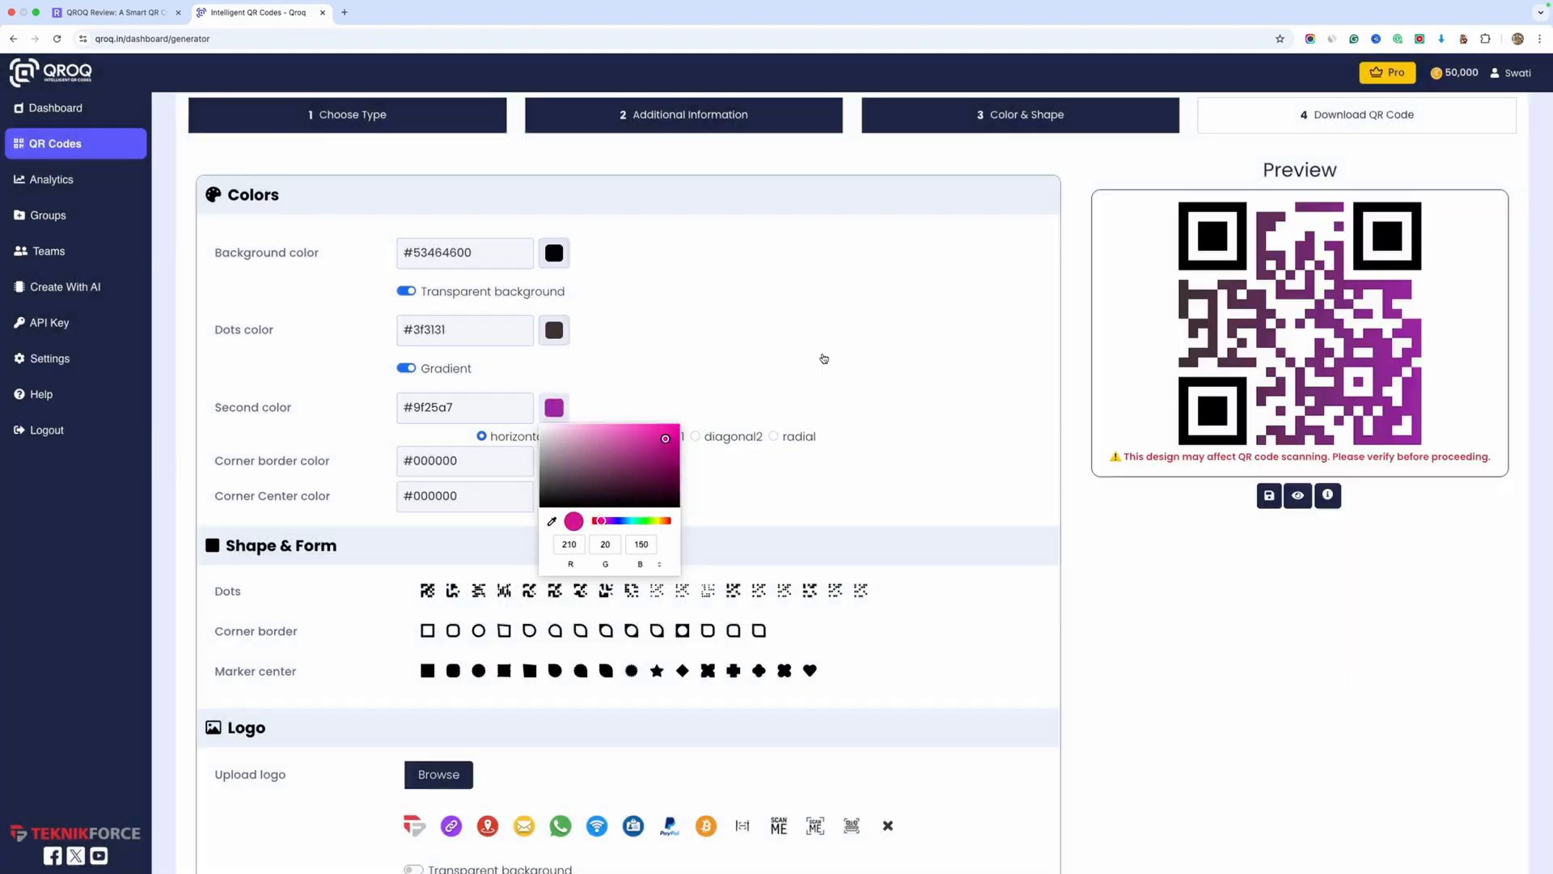
Turn off the dots gradient and apply the eighth dots shape to the QR code
click(406, 368)
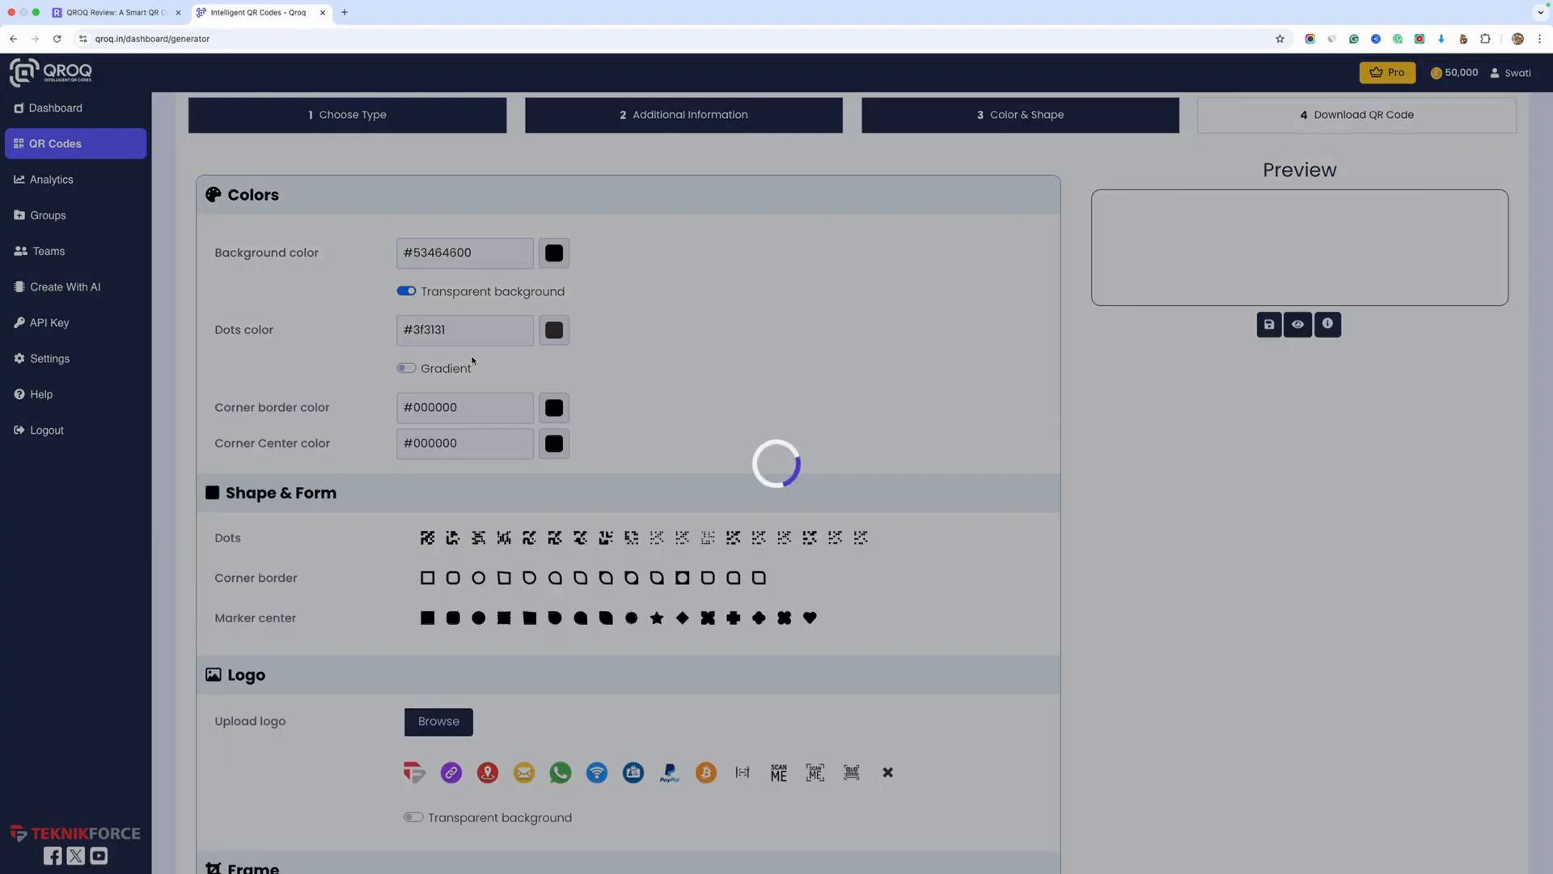
scroll(661, 389, down, 2)
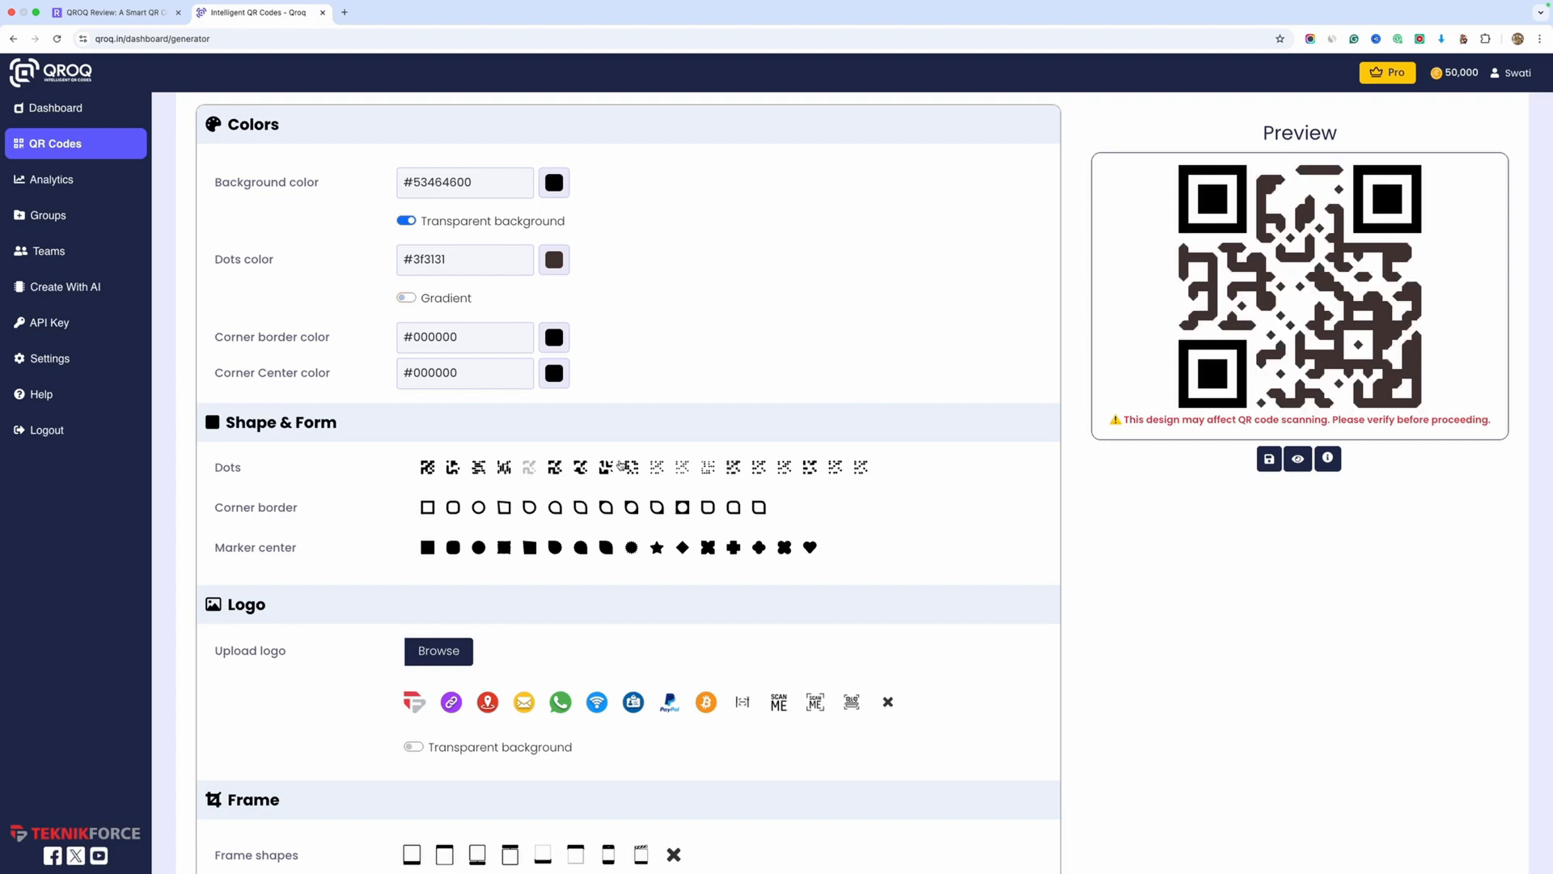
click(579, 467)
click(605, 468)
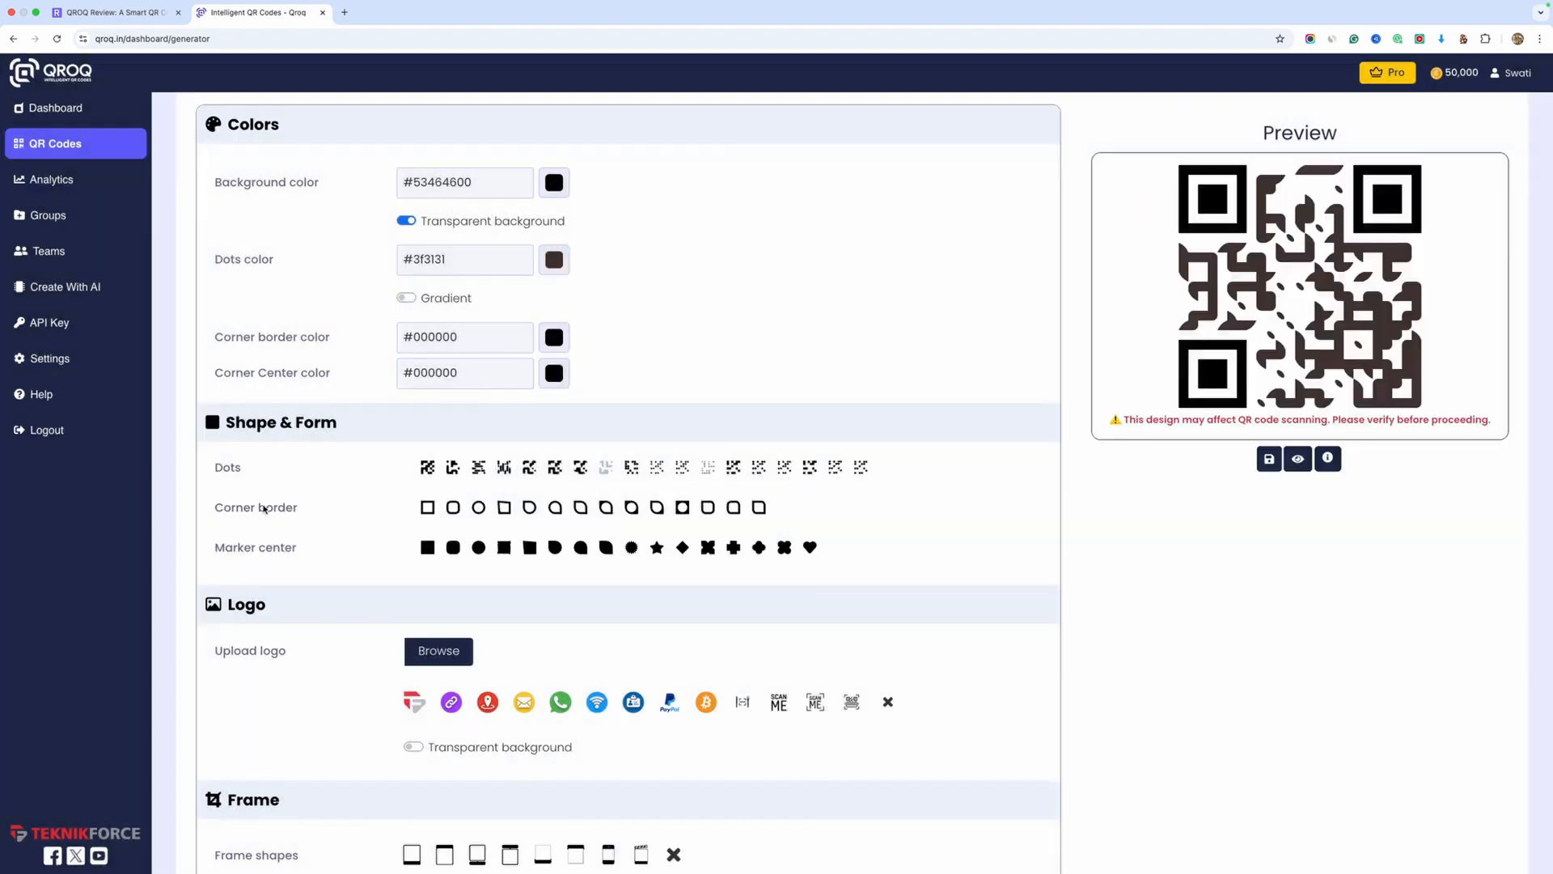
Try several corner border styles and apply the sixth one, a circle with one pointed corner
click(428, 510)
click(453, 508)
click(479, 510)
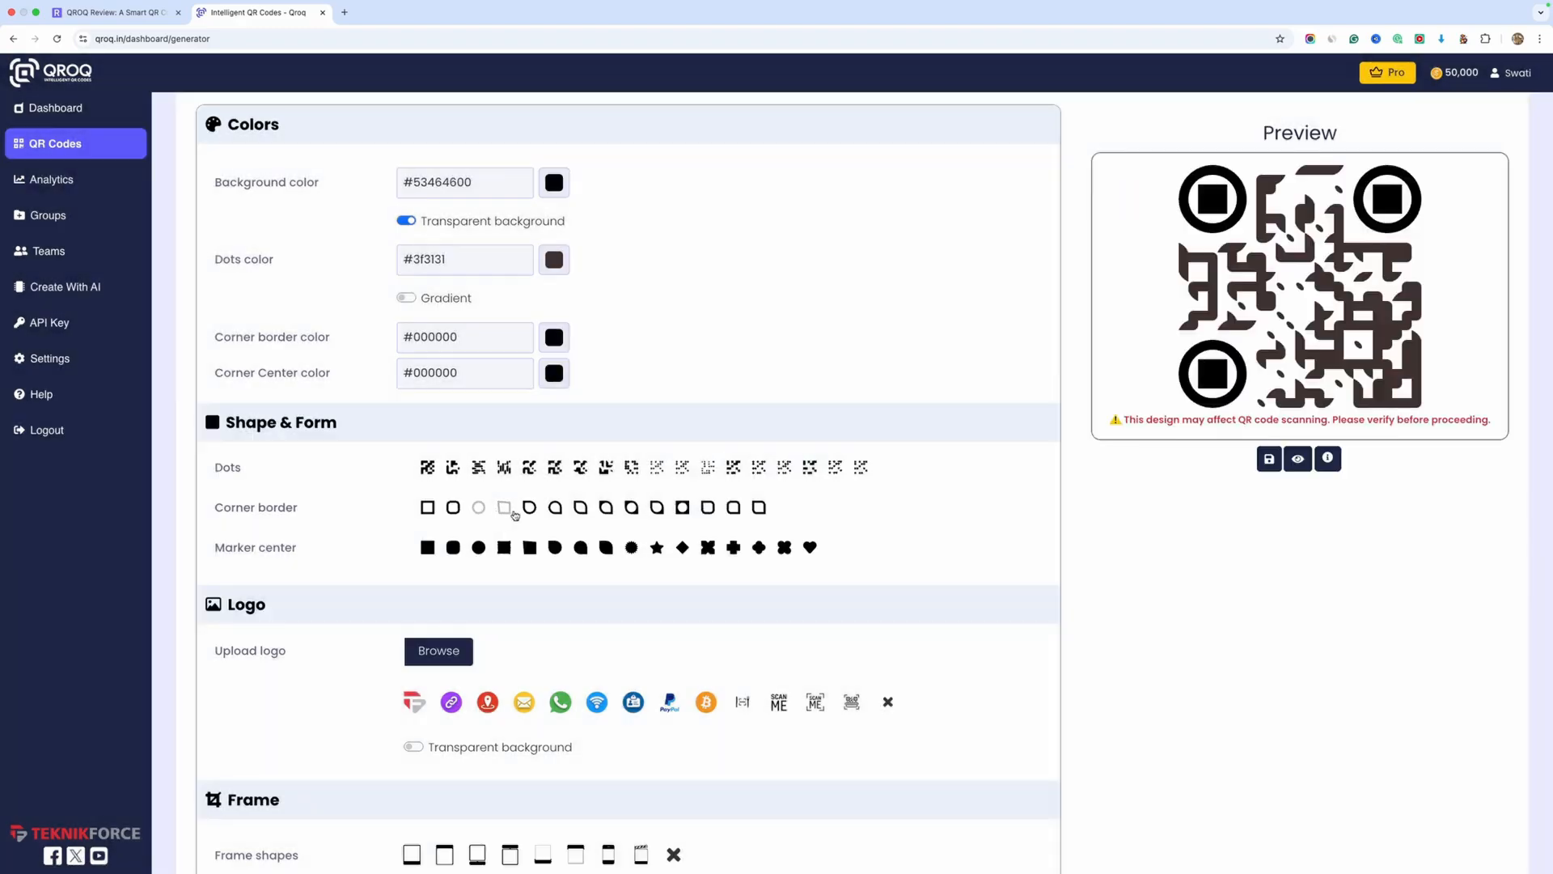
click(512, 511)
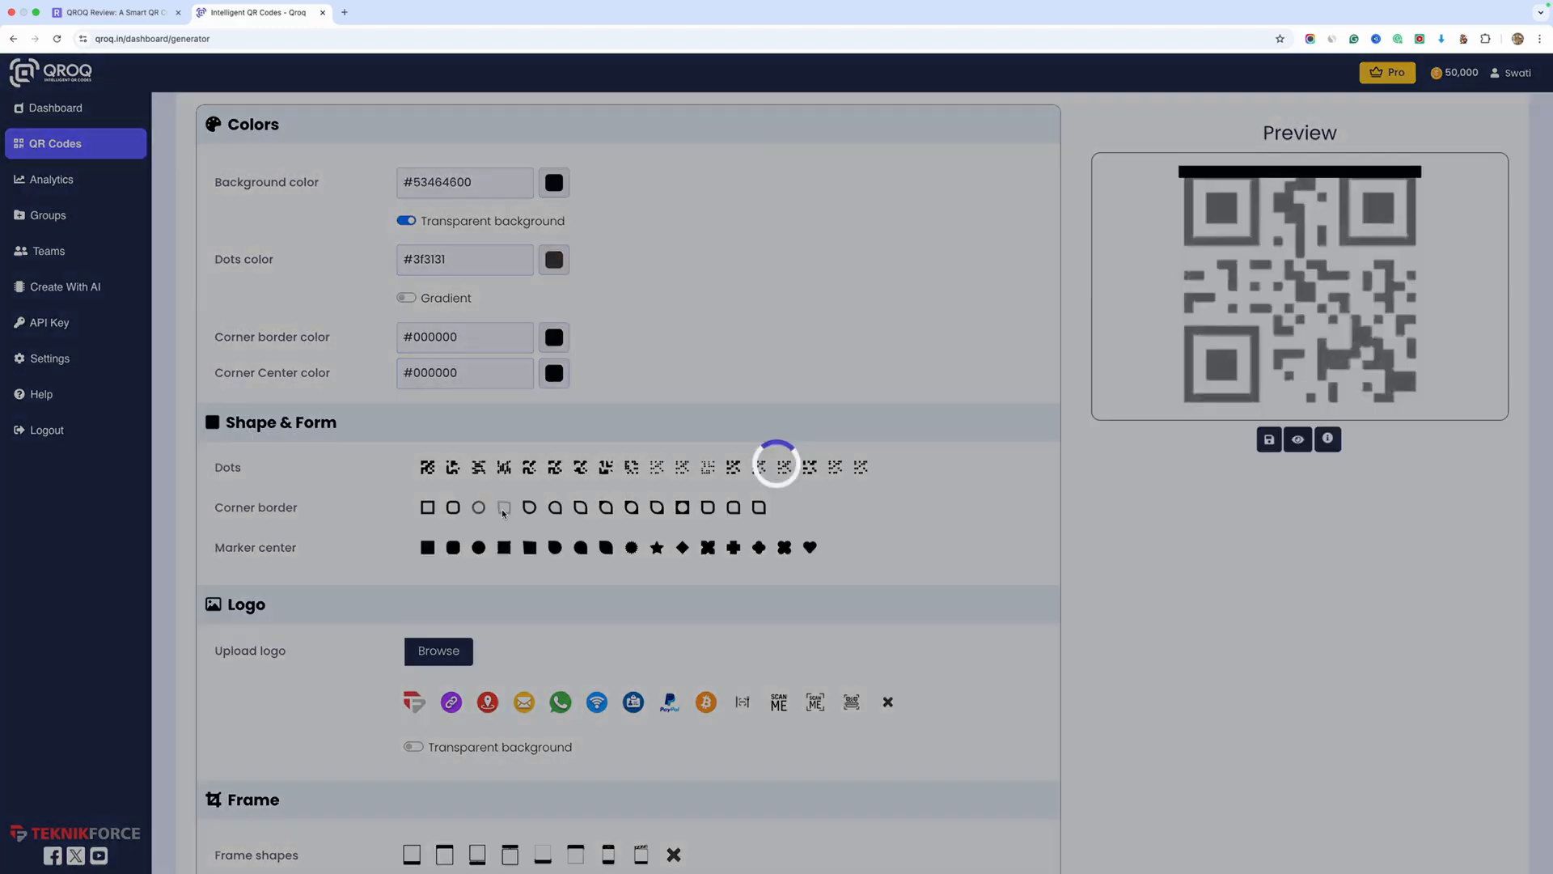
click(560, 510)
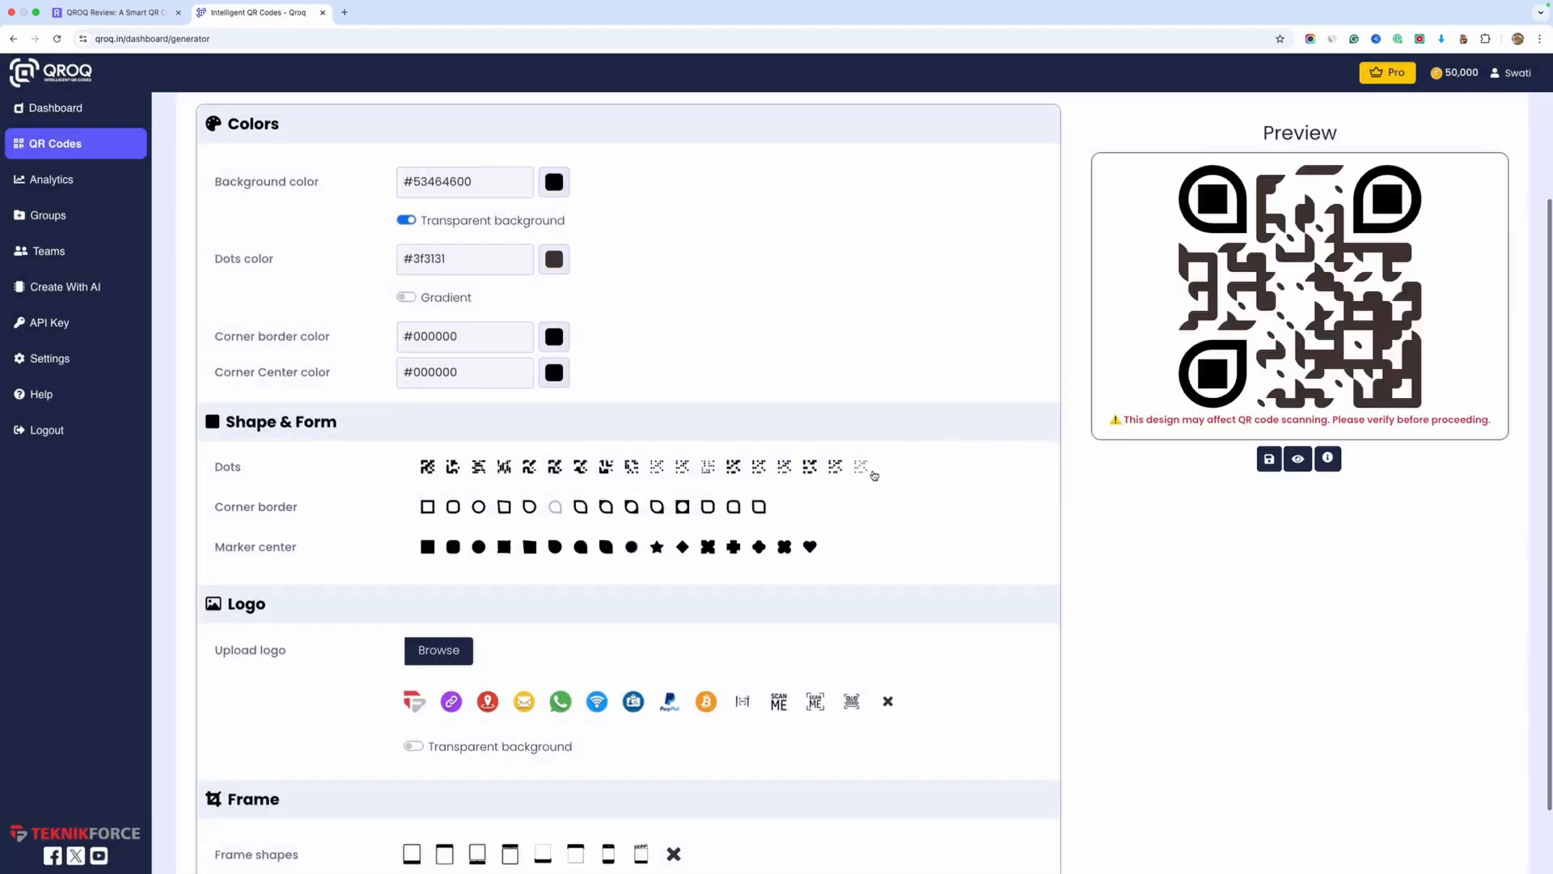
Try the star marker center, and settle on the X-shaped marker center for the corners
scroll(1153, 364, down, 1)
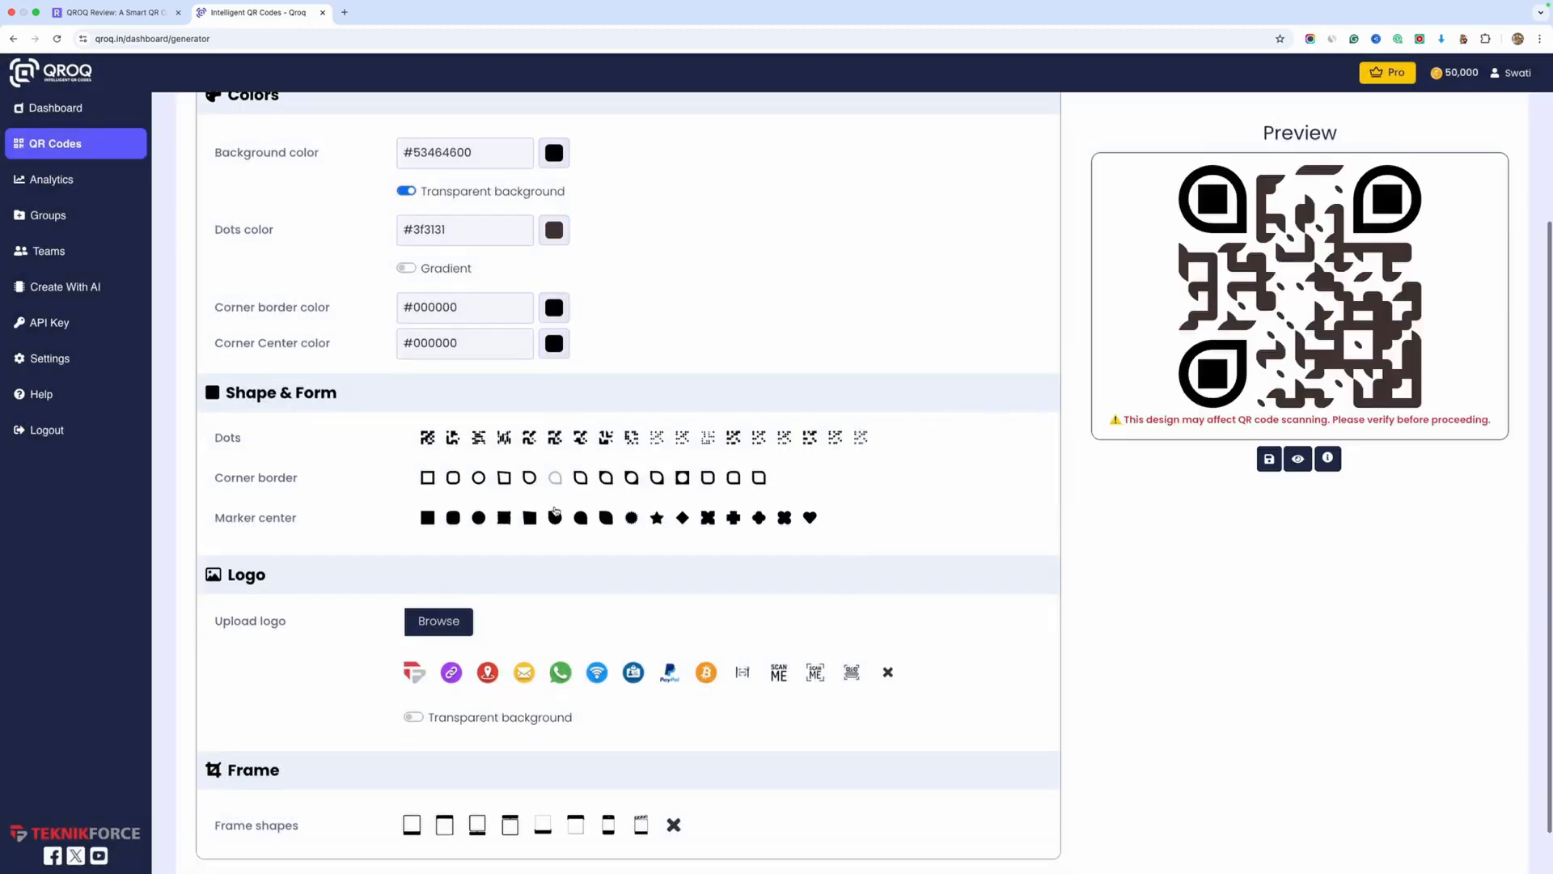
click(656, 518)
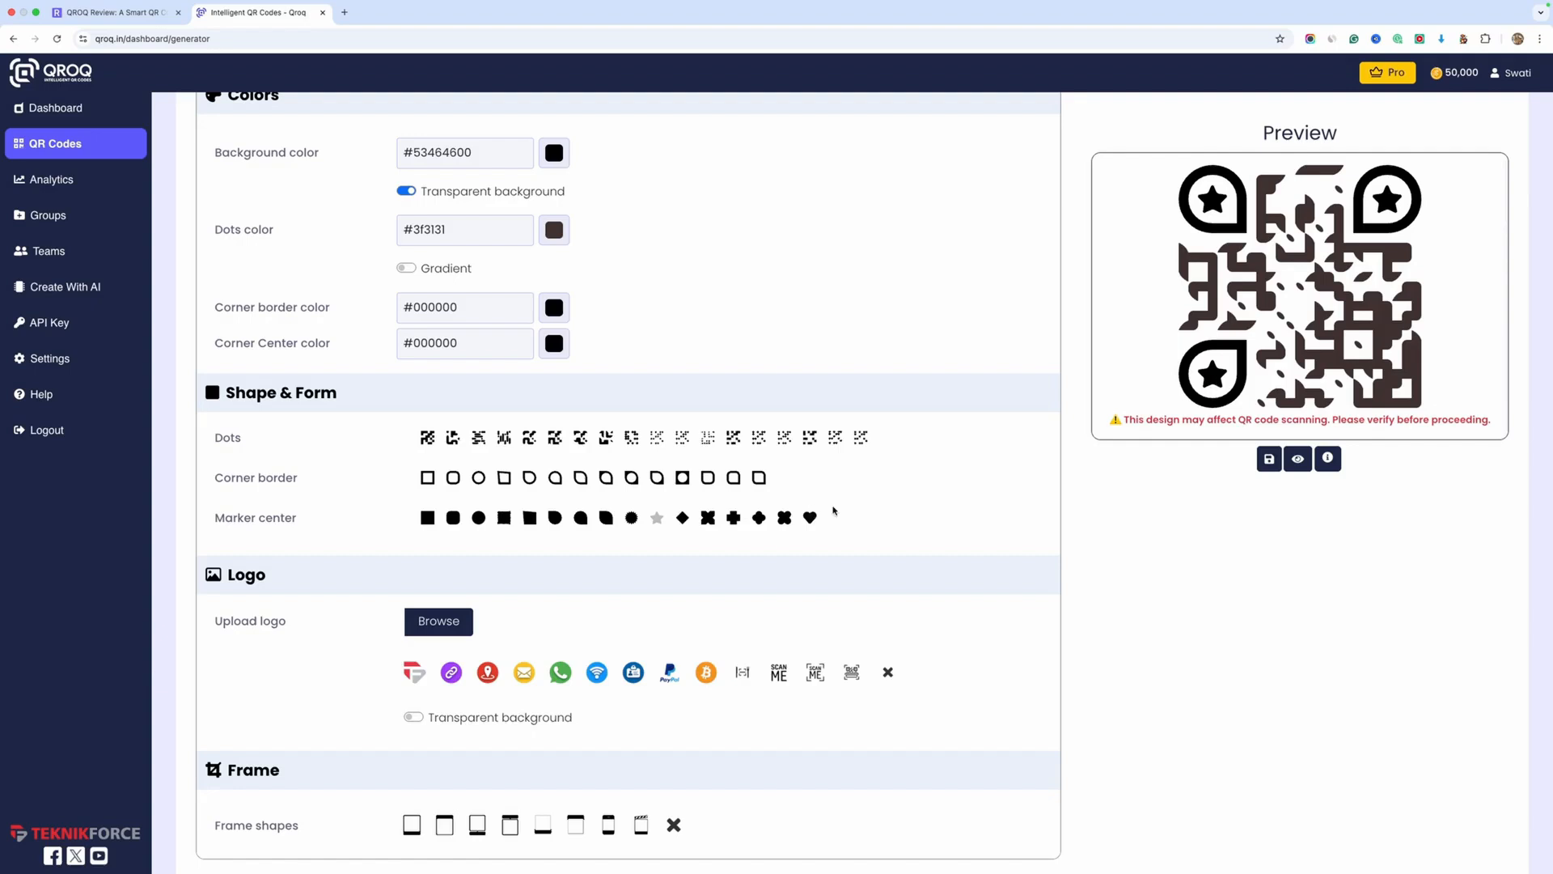
click(708, 517)
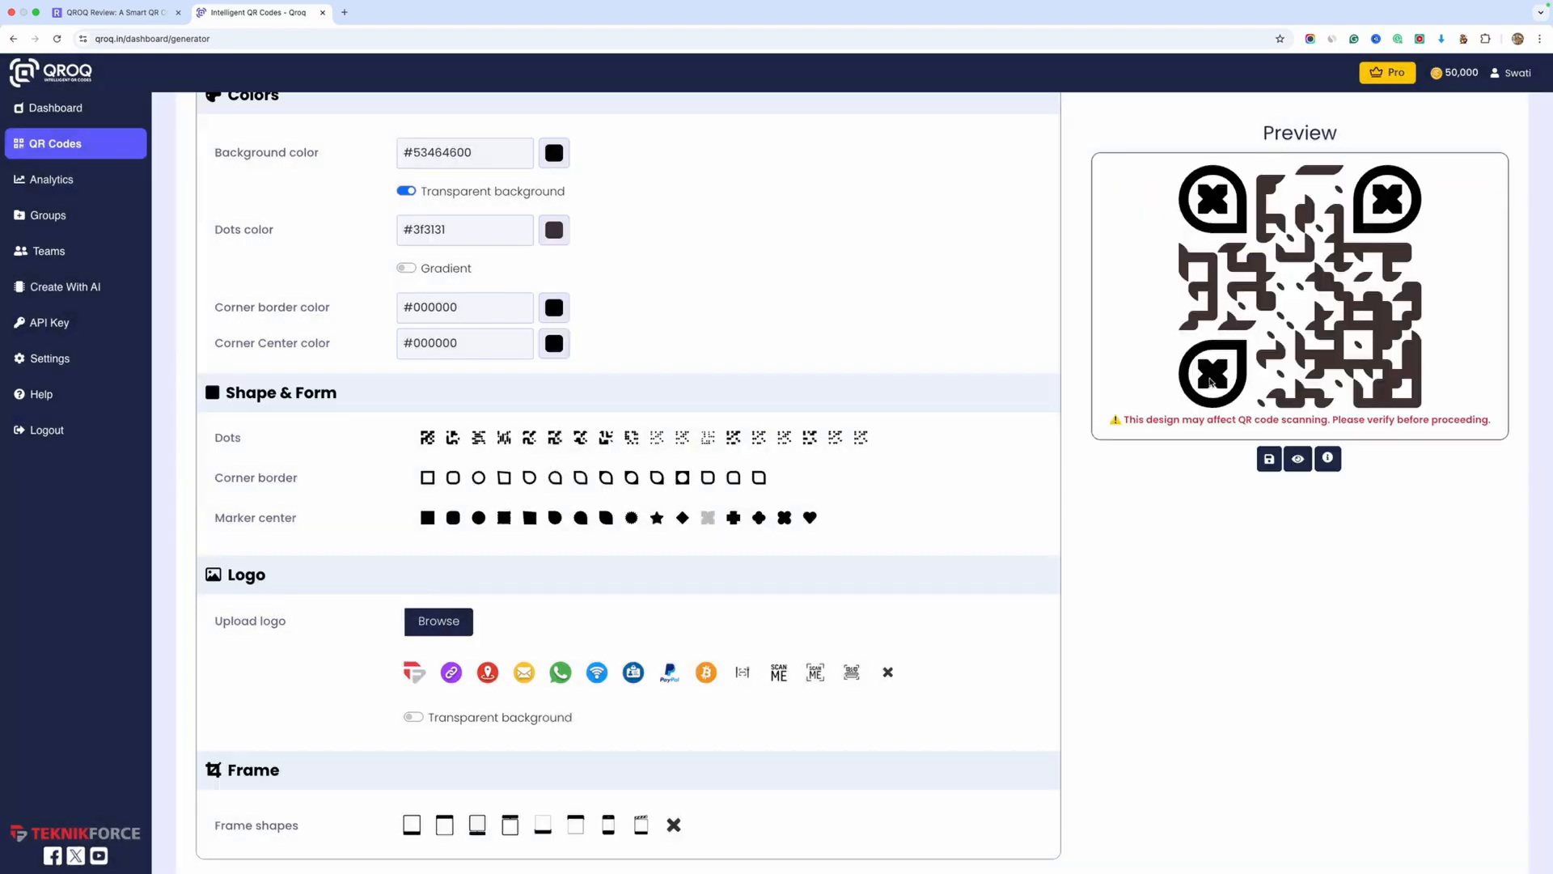
Add the PayPal logo to the middle of the QR code and inspect the preview up close
scroll(654, 518, down, 2)
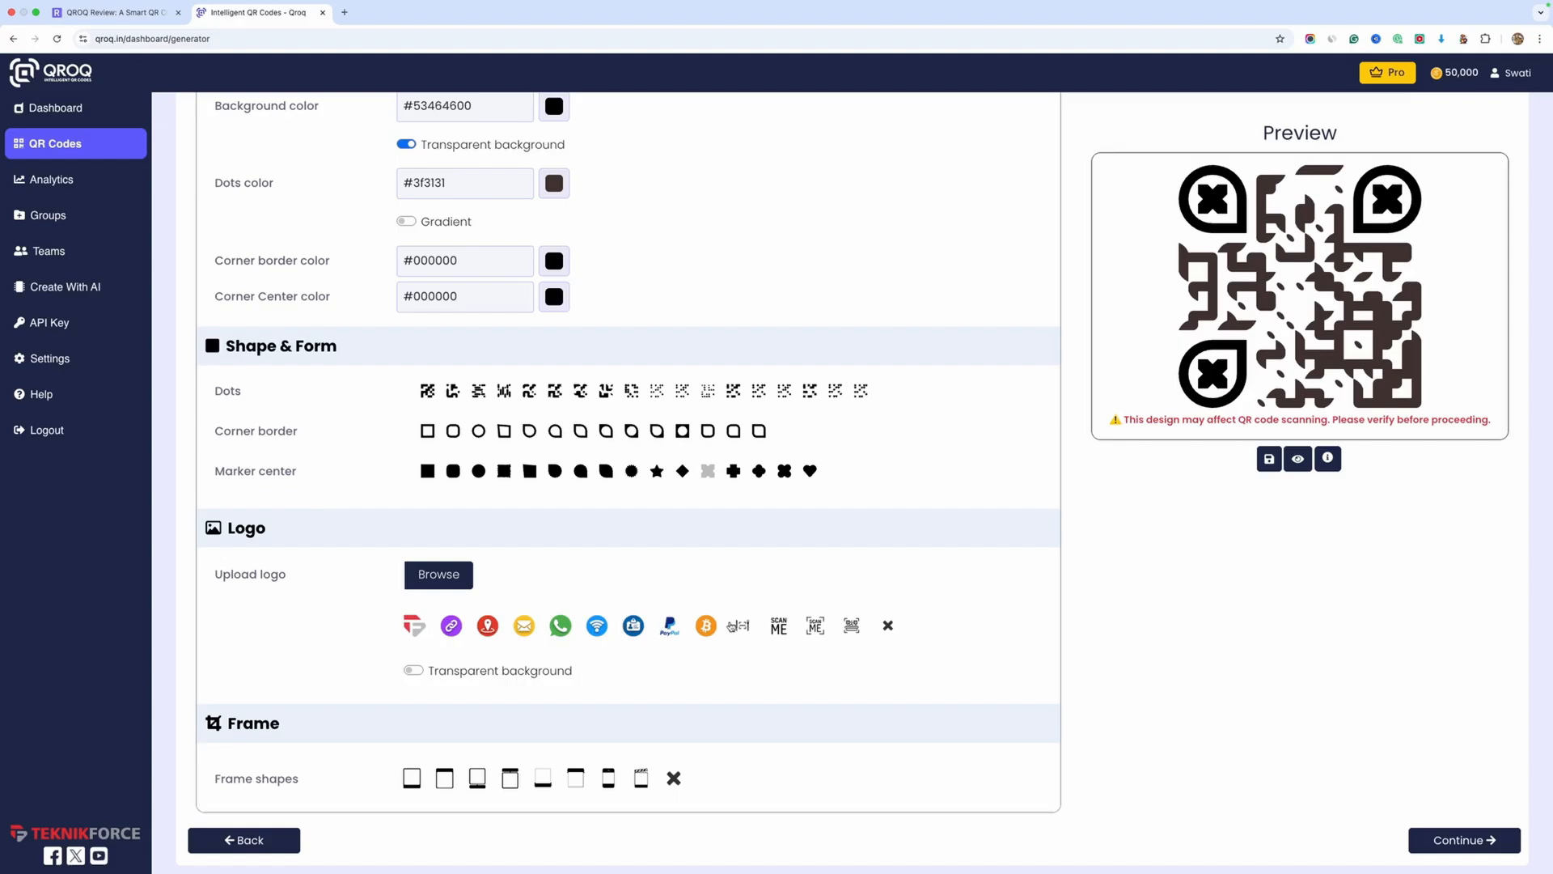
click(669, 626)
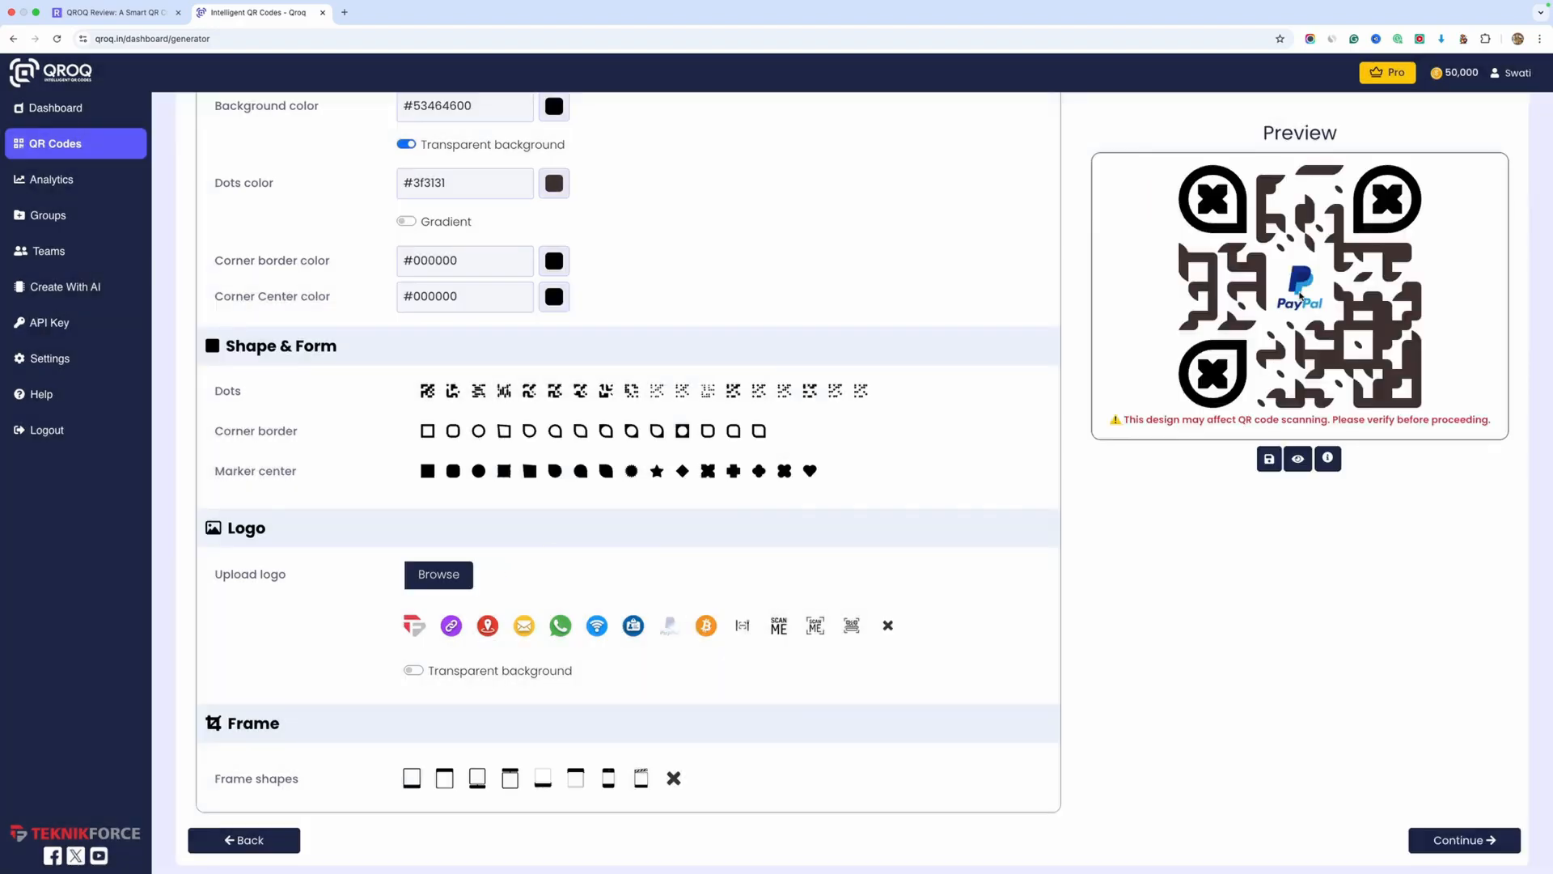
scroll(1300, 296, up, 5)
scroll(1300, 296, right, 3)
scroll(1300, 296, up, 2)
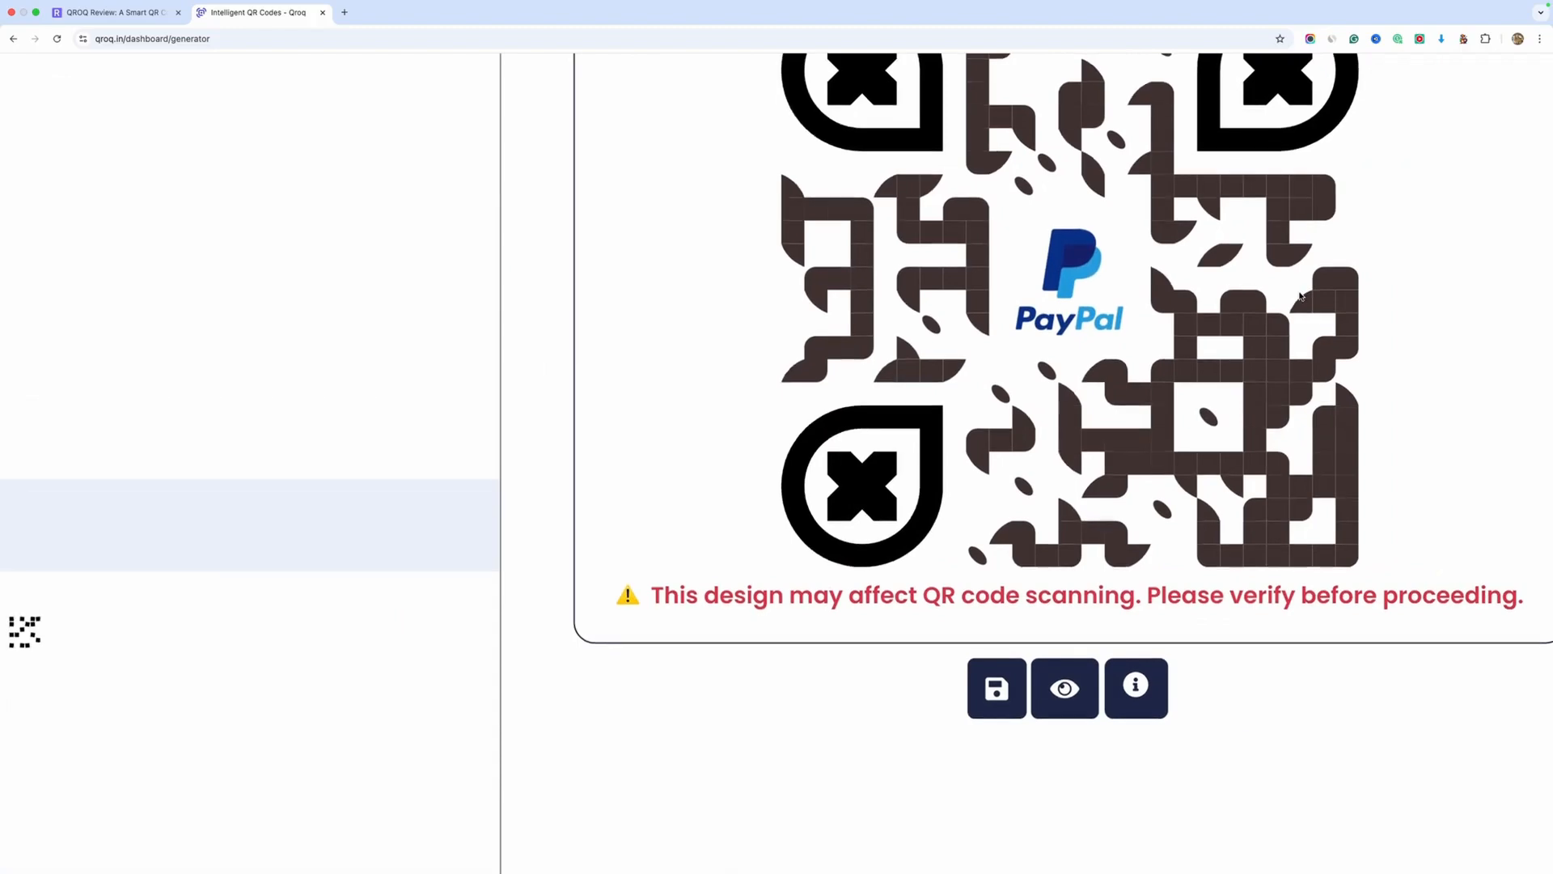
scroll(1300, 296, down, 5)
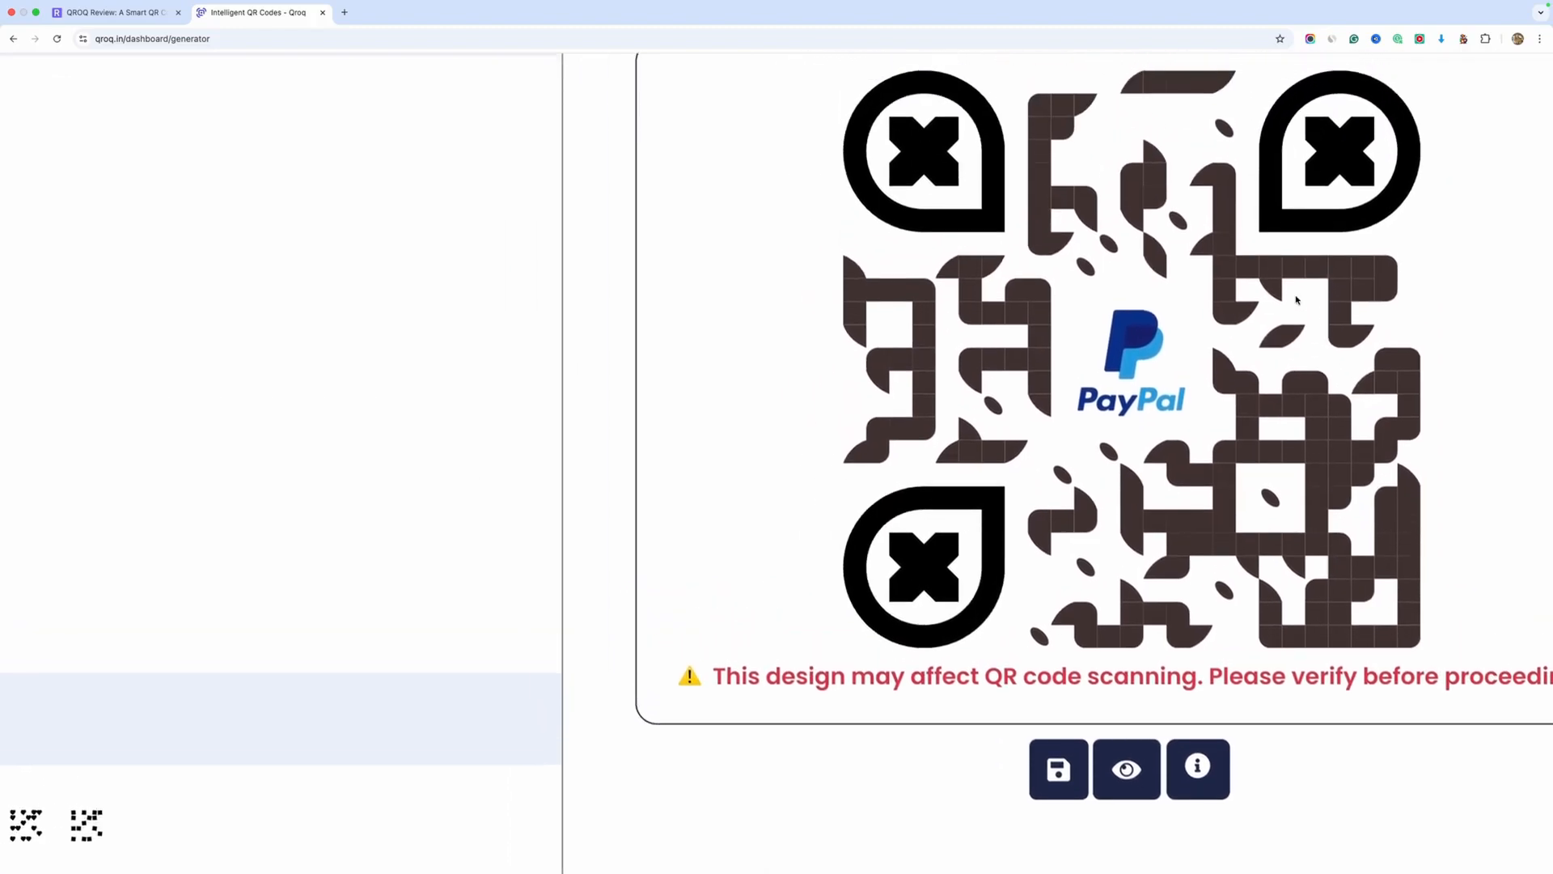
scroll(371, 590, down, 2)
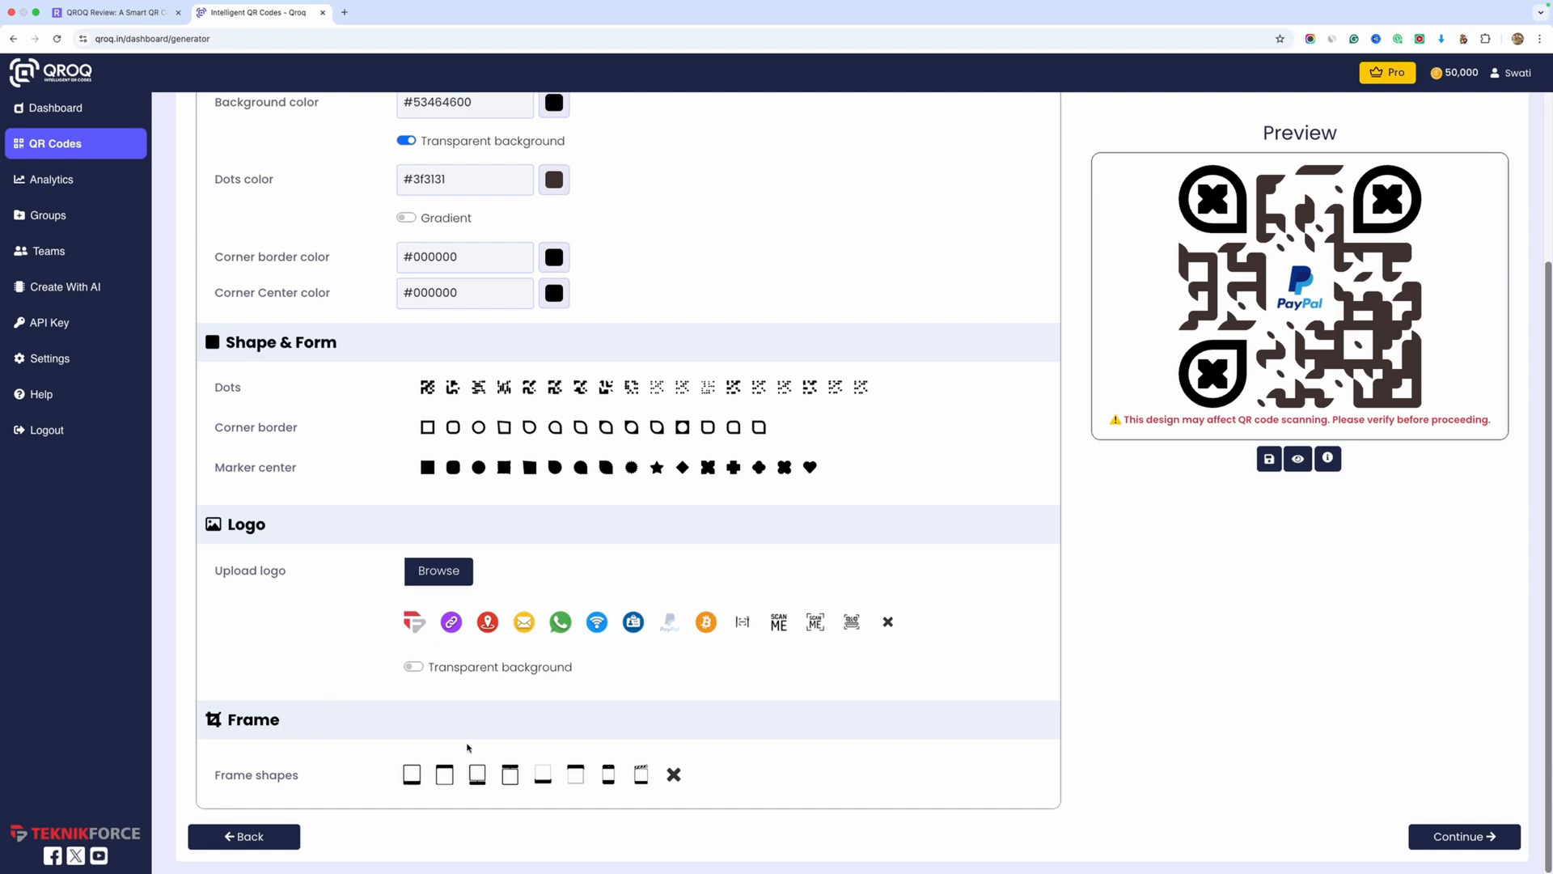
Try out the frame shapes and apply the fourth one, with a separate SCAN ME banner above the code
click(414, 778)
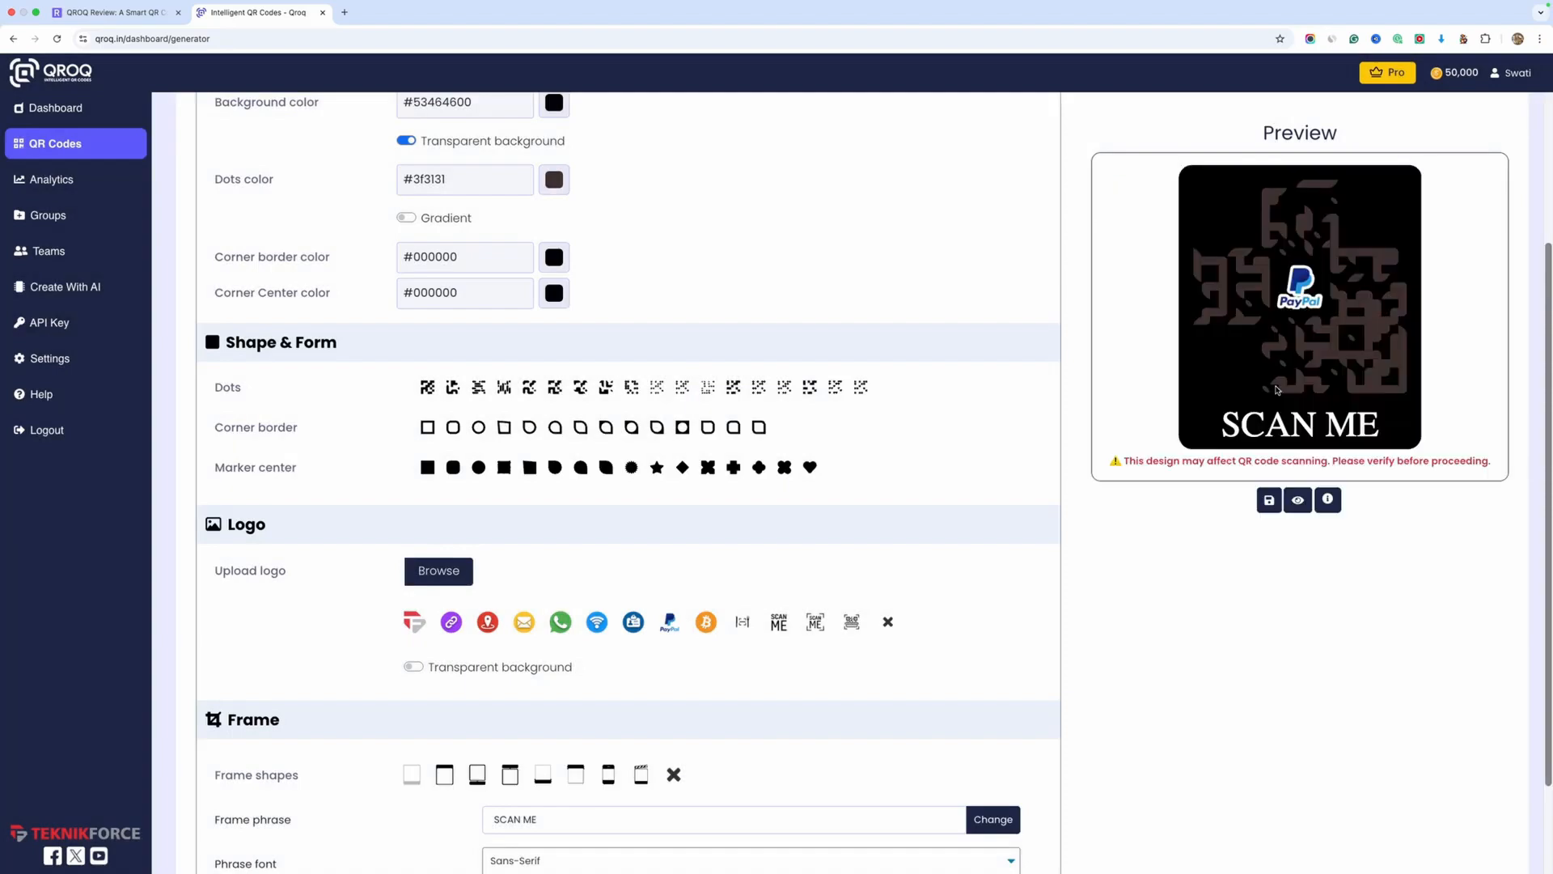
scroll(1178, 617, down, 3)
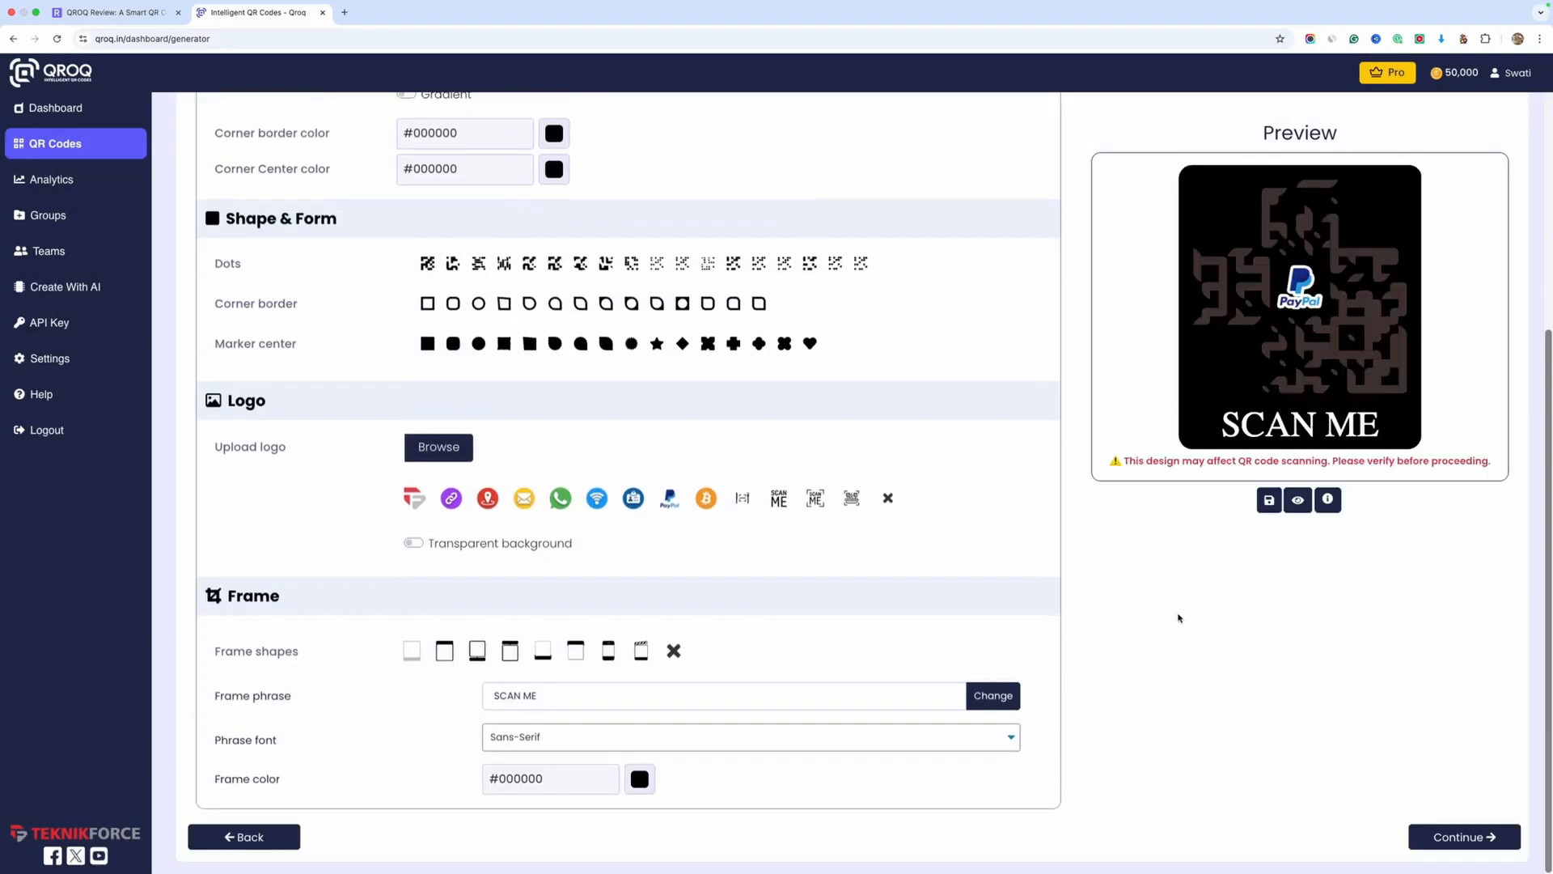
drag(560, 697, 458, 700)
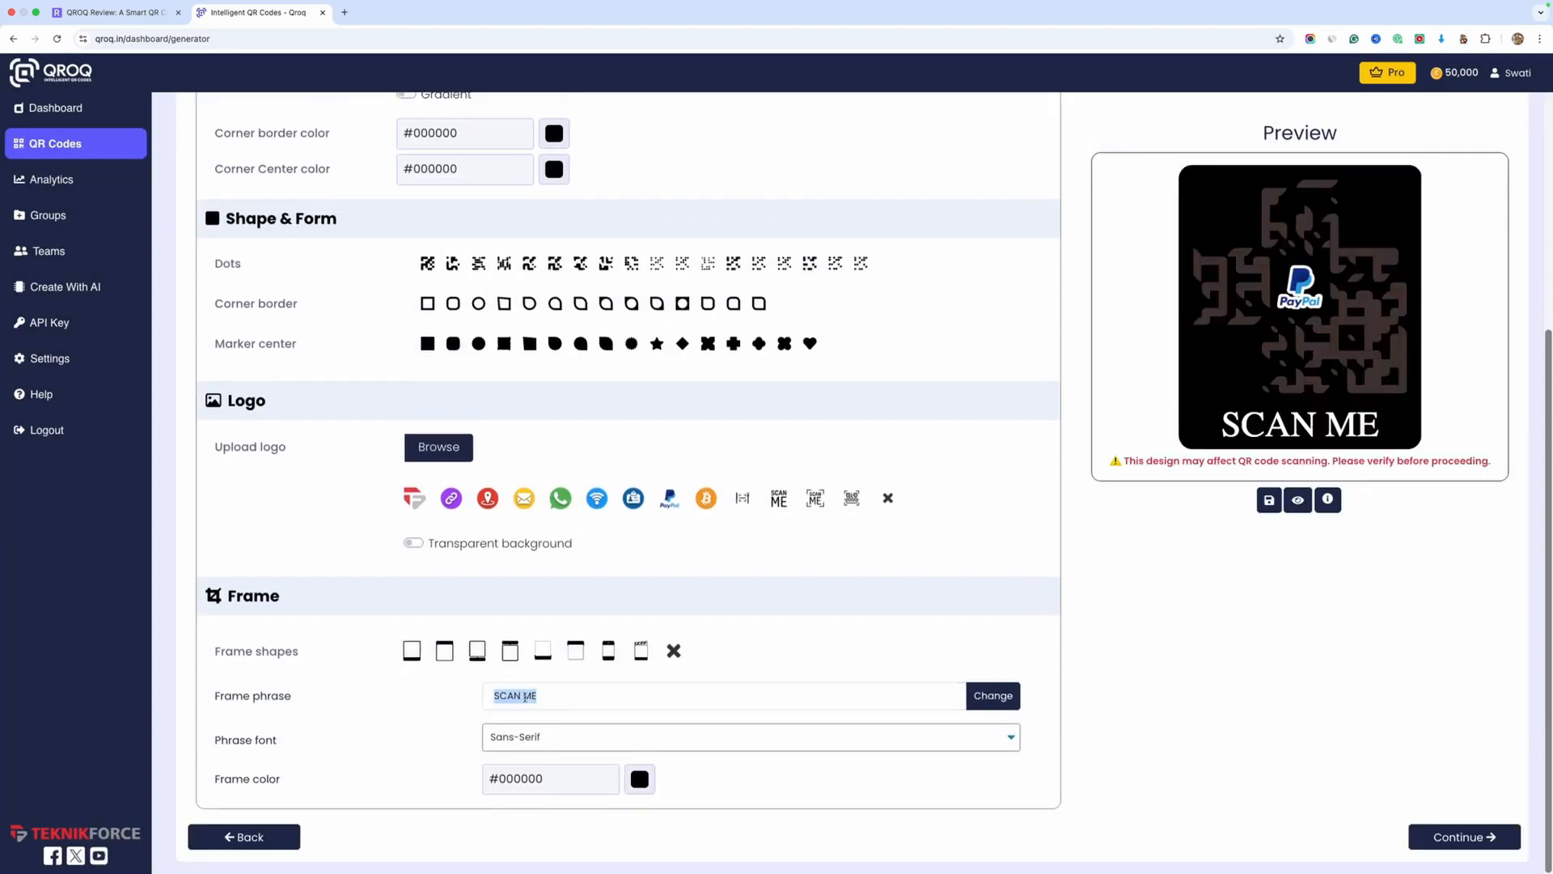
click(444, 649)
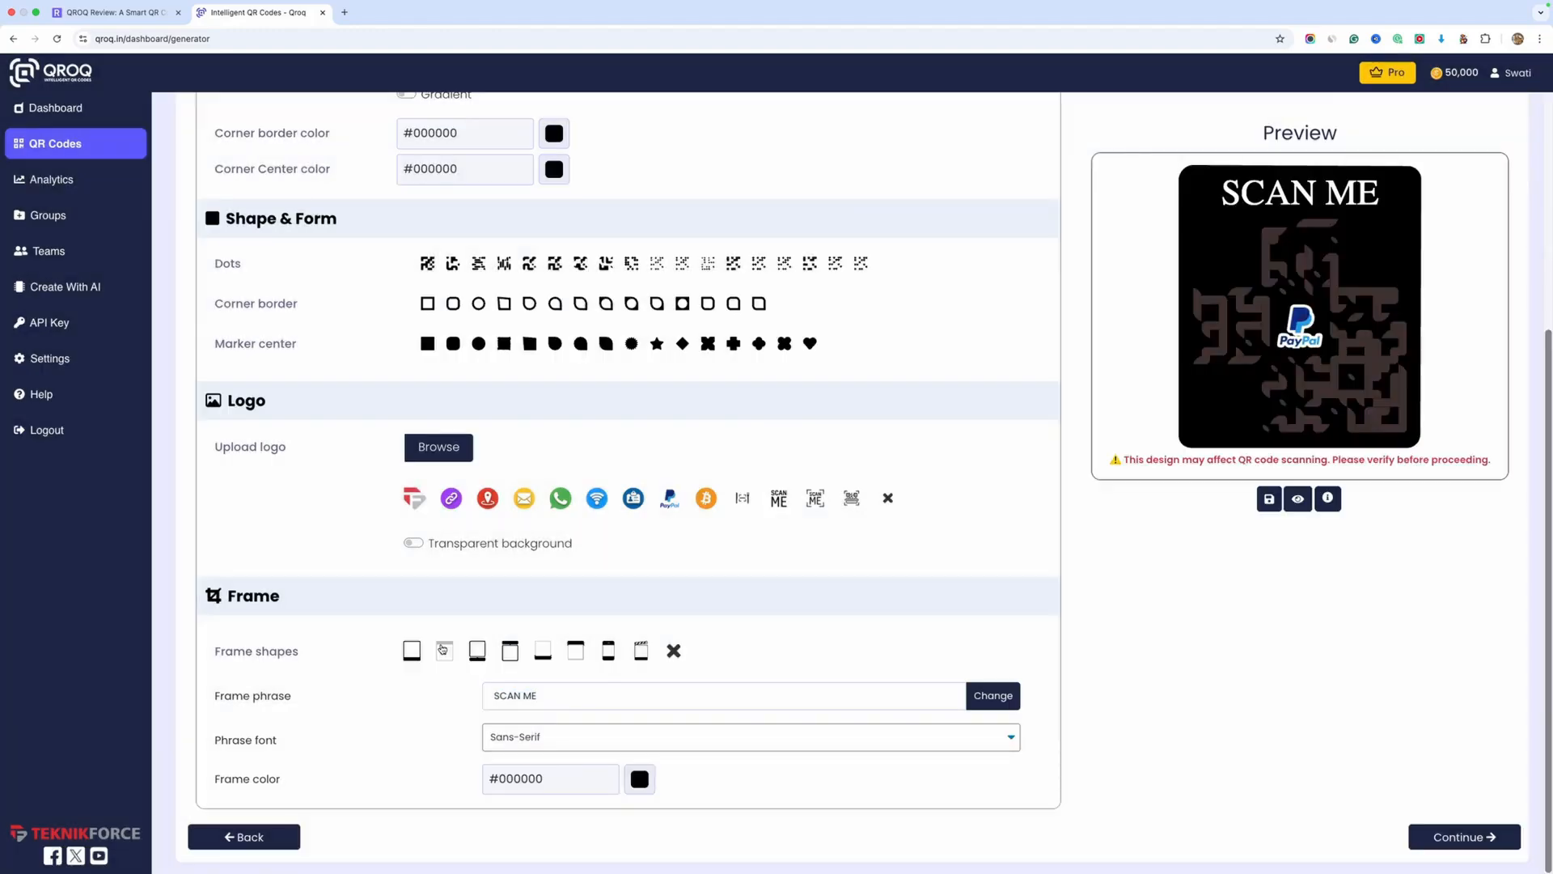
click(517, 657)
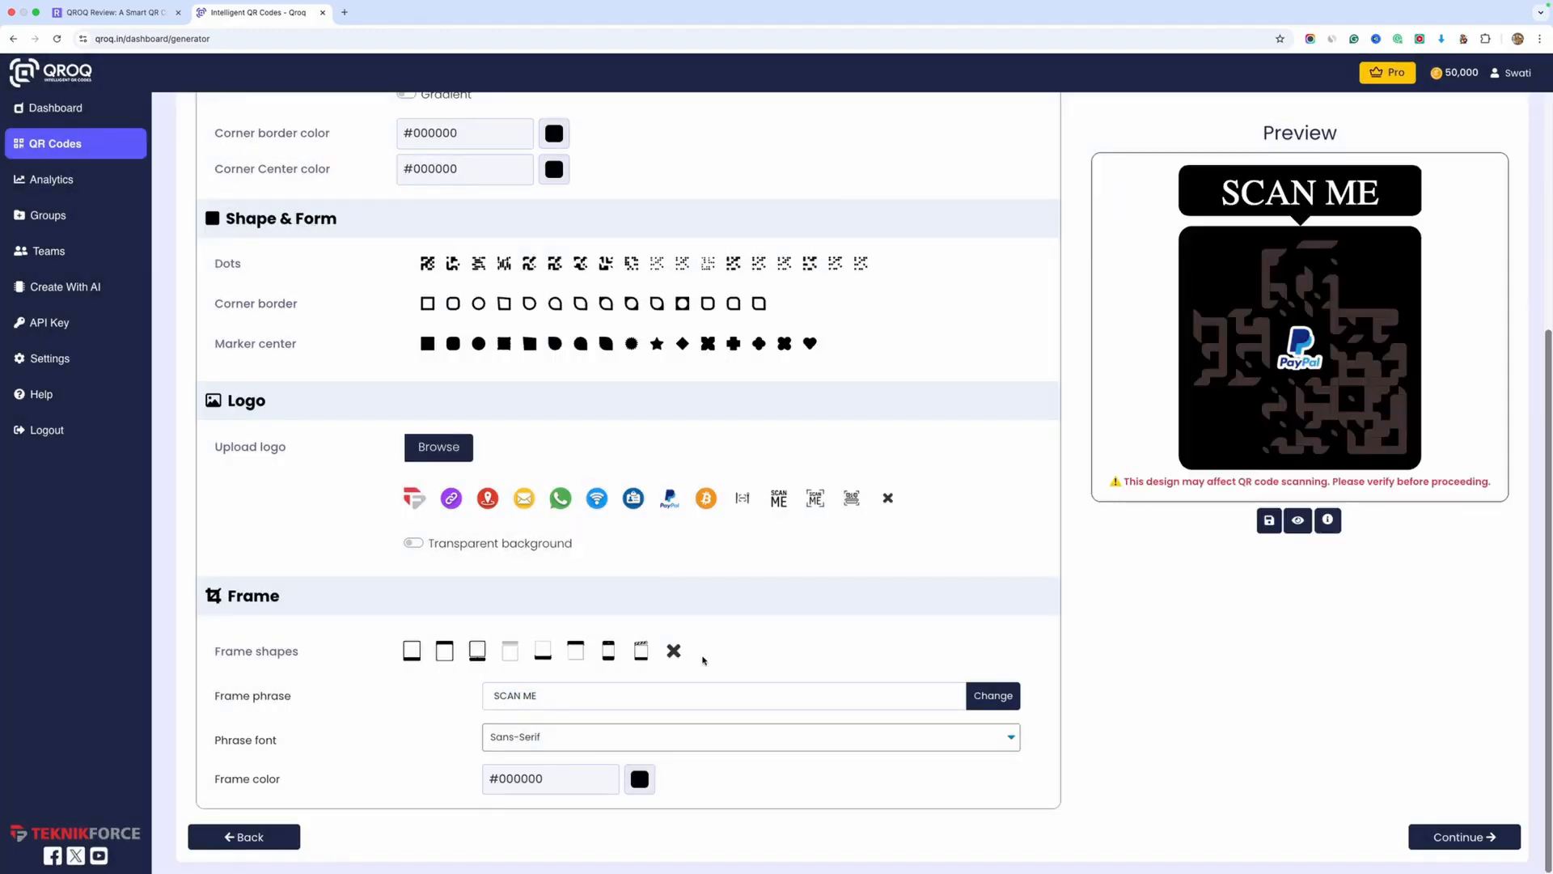
Review the finished color and shape settings and save the QR code
scroll(804, 652, up, 5)
scroll(804, 651, down, 5)
scroll(1106, 718, up, 2)
scroll(1106, 718, down, 2)
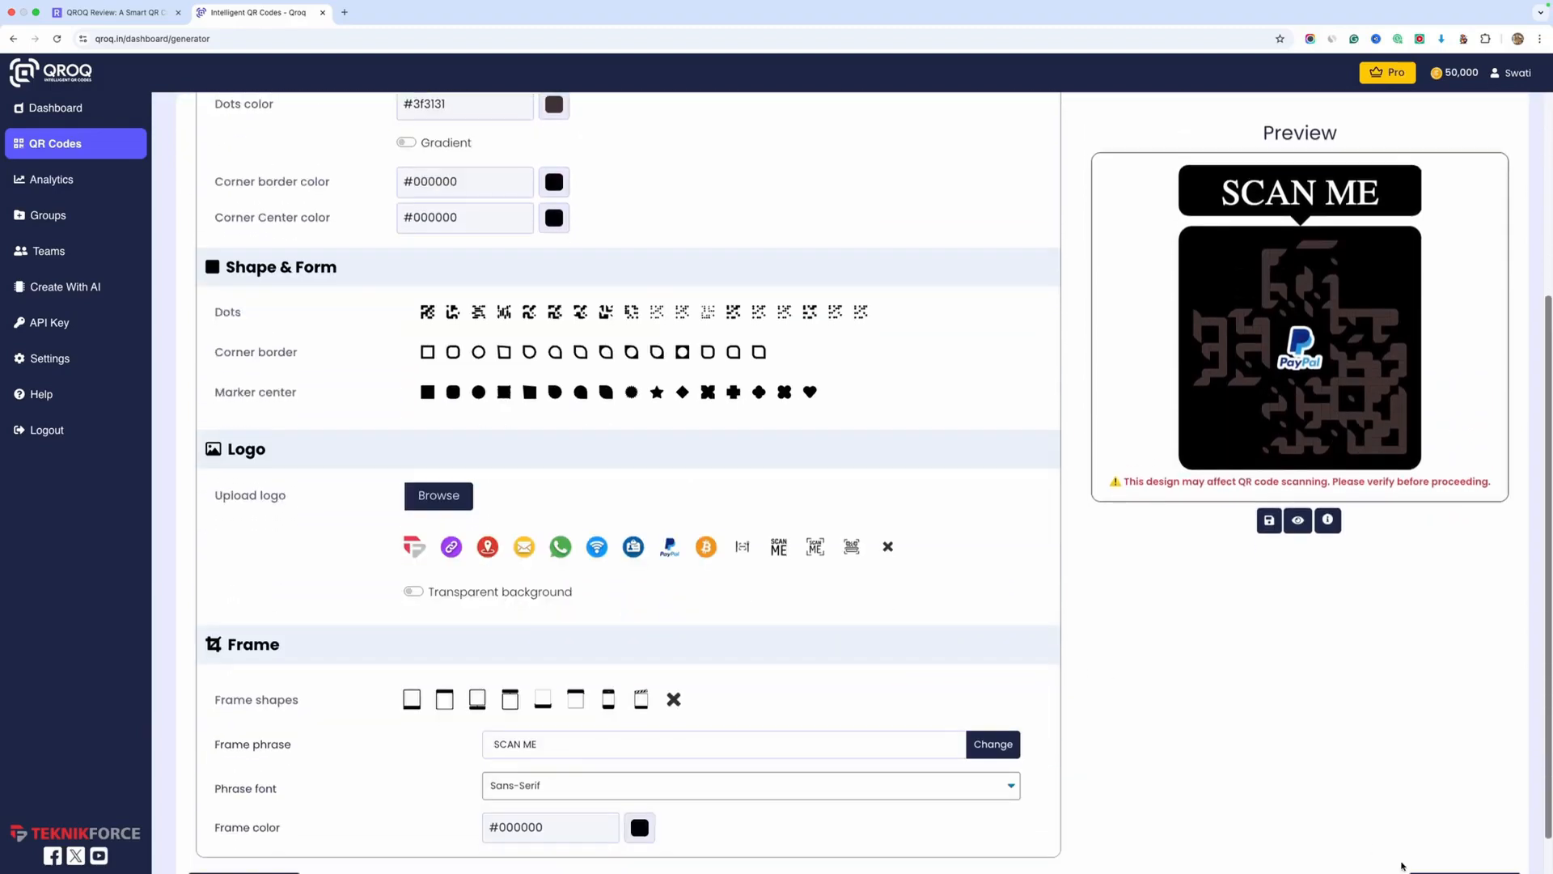
click(1436, 841)
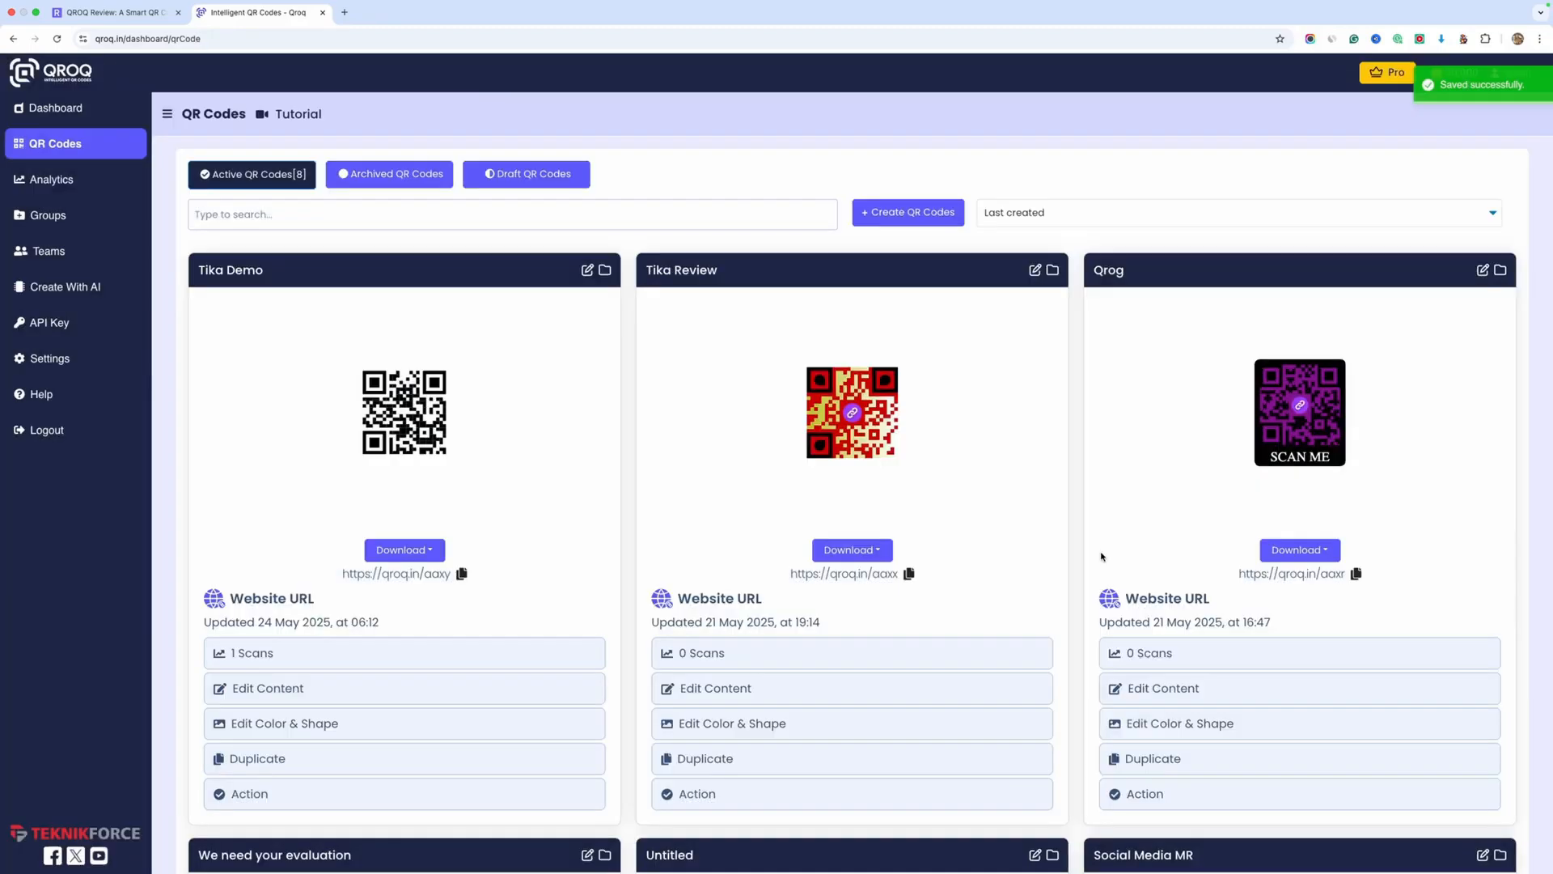
Find the Test 1 QR code among the active codes and download it as a PNG
scroll(458, 441, down, 1)
scroll(458, 440, up, 1)
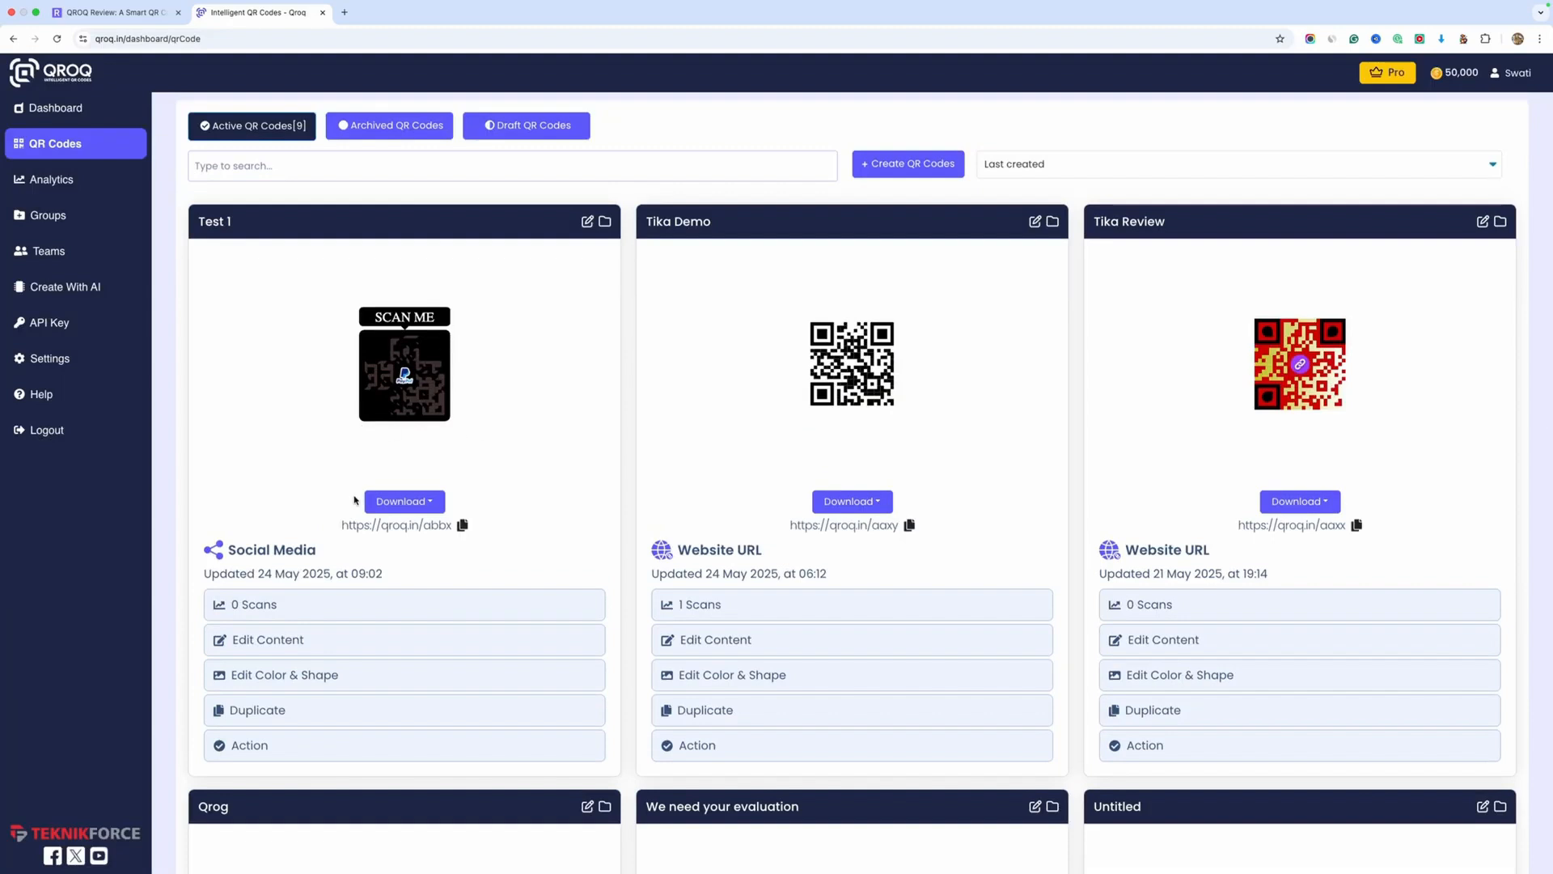
click(415, 503)
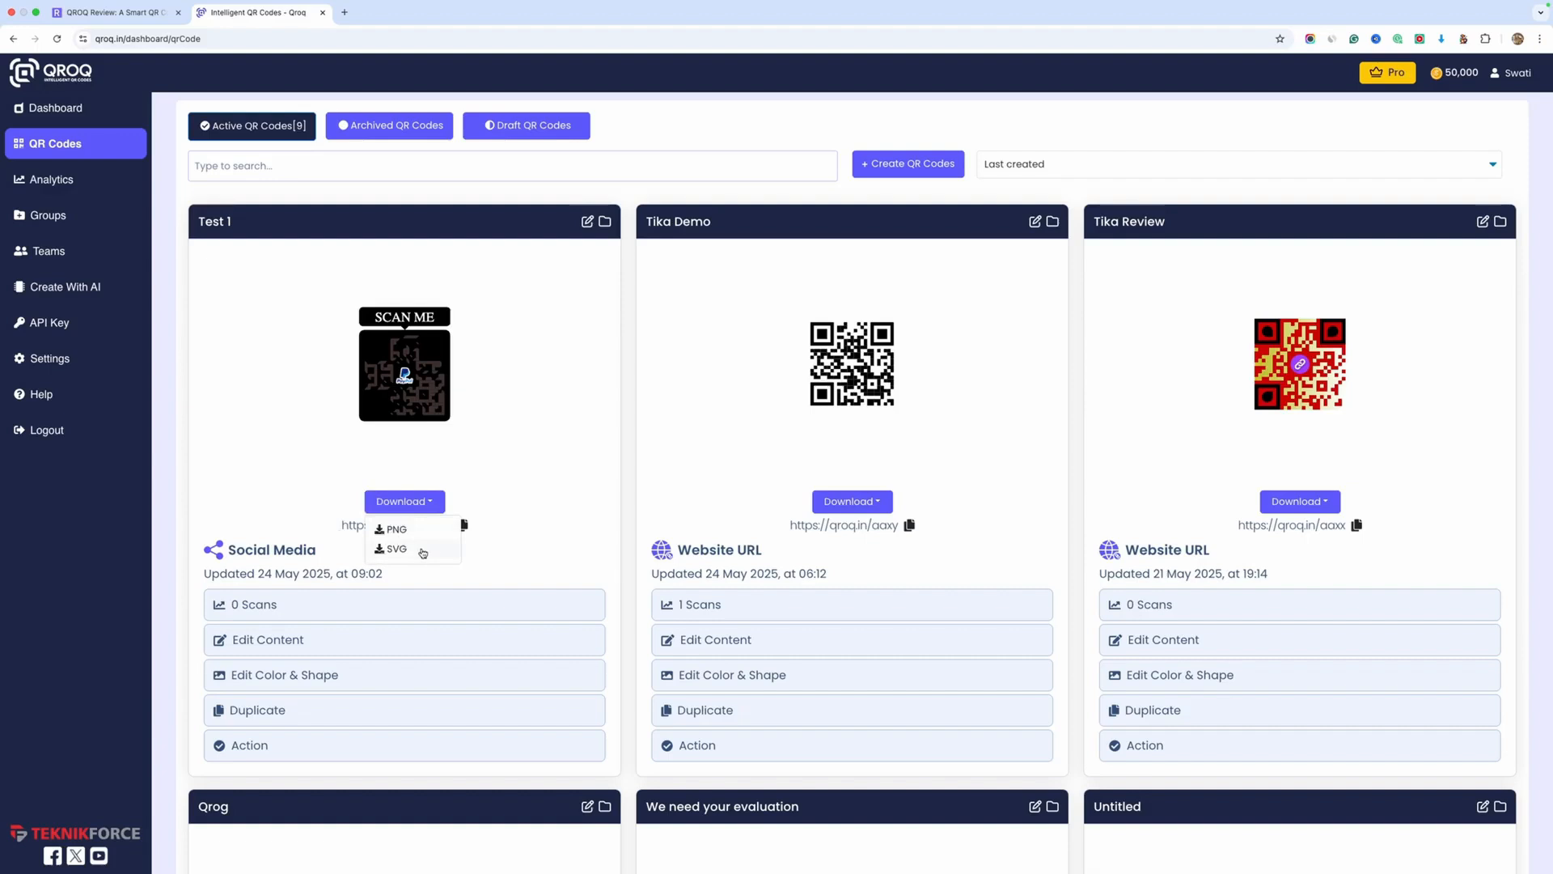
click(544, 510)
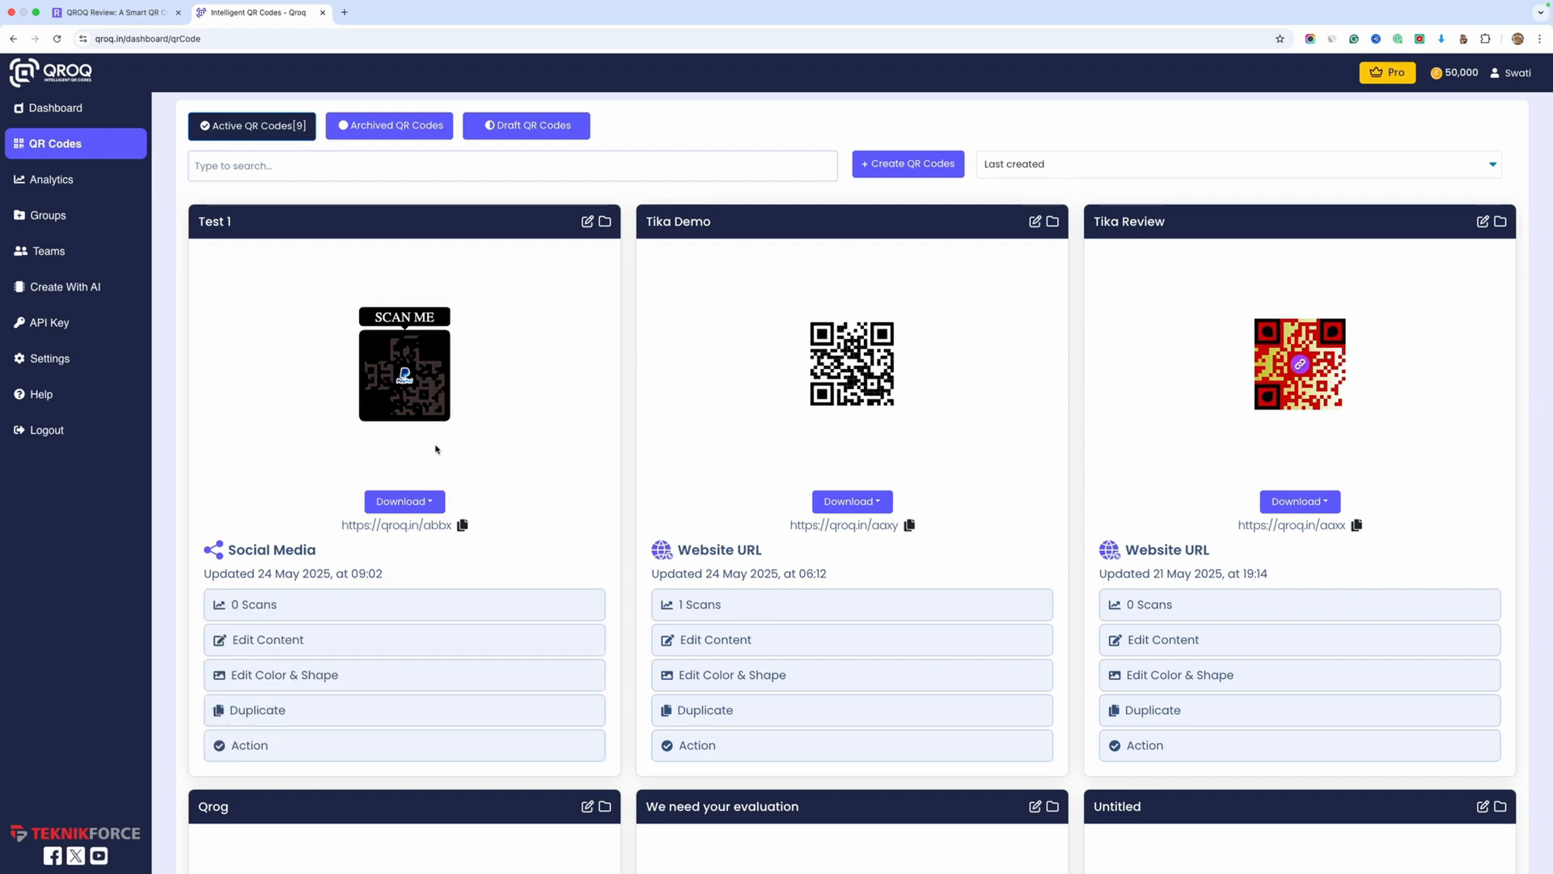
click(410, 502)
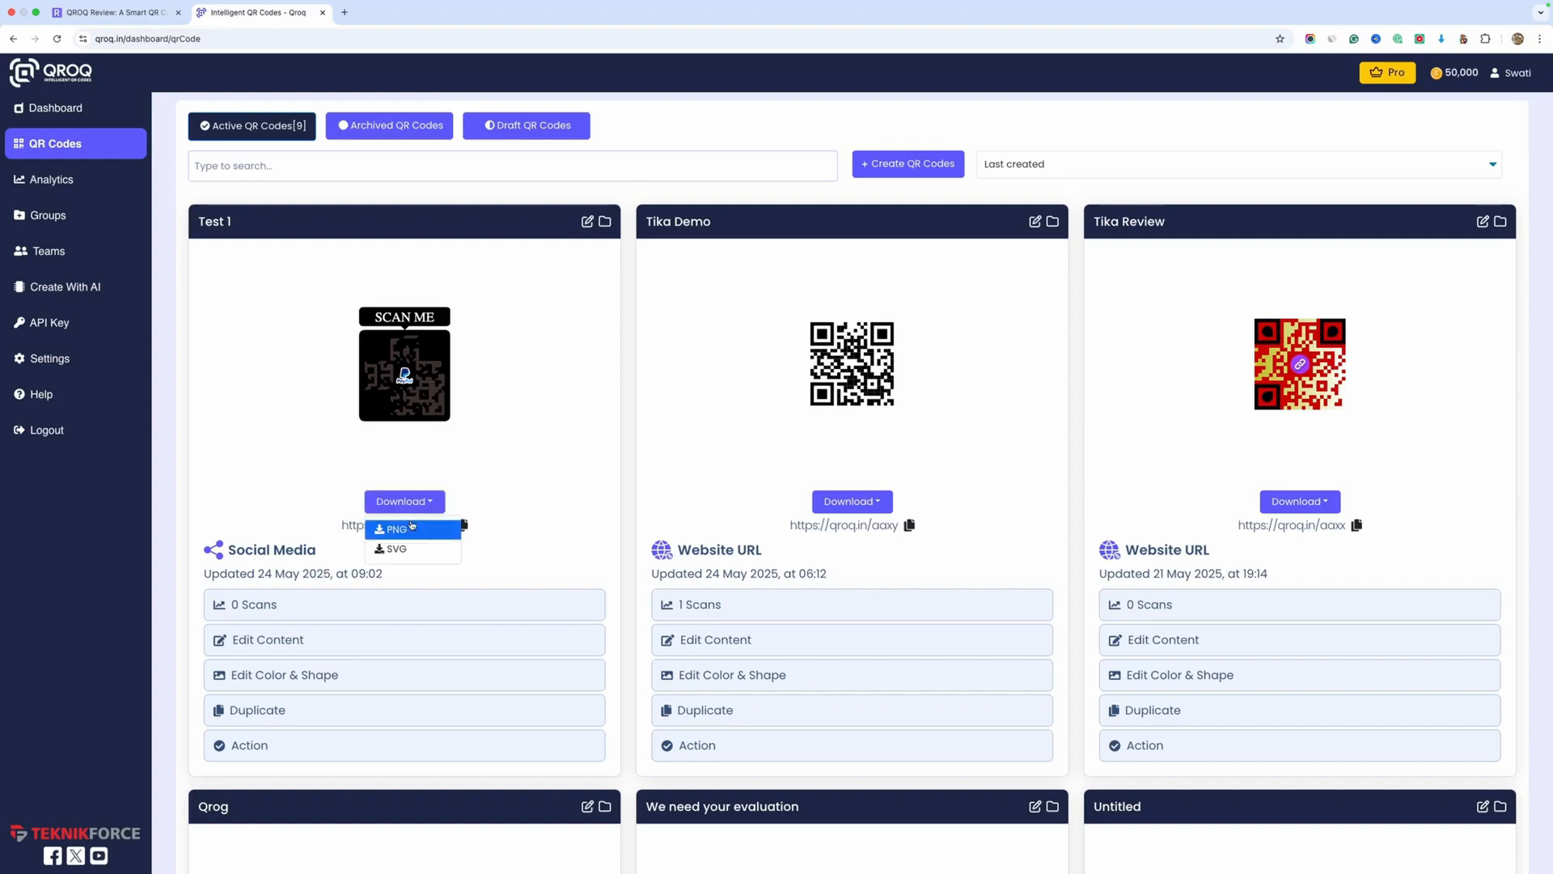
click(394, 529)
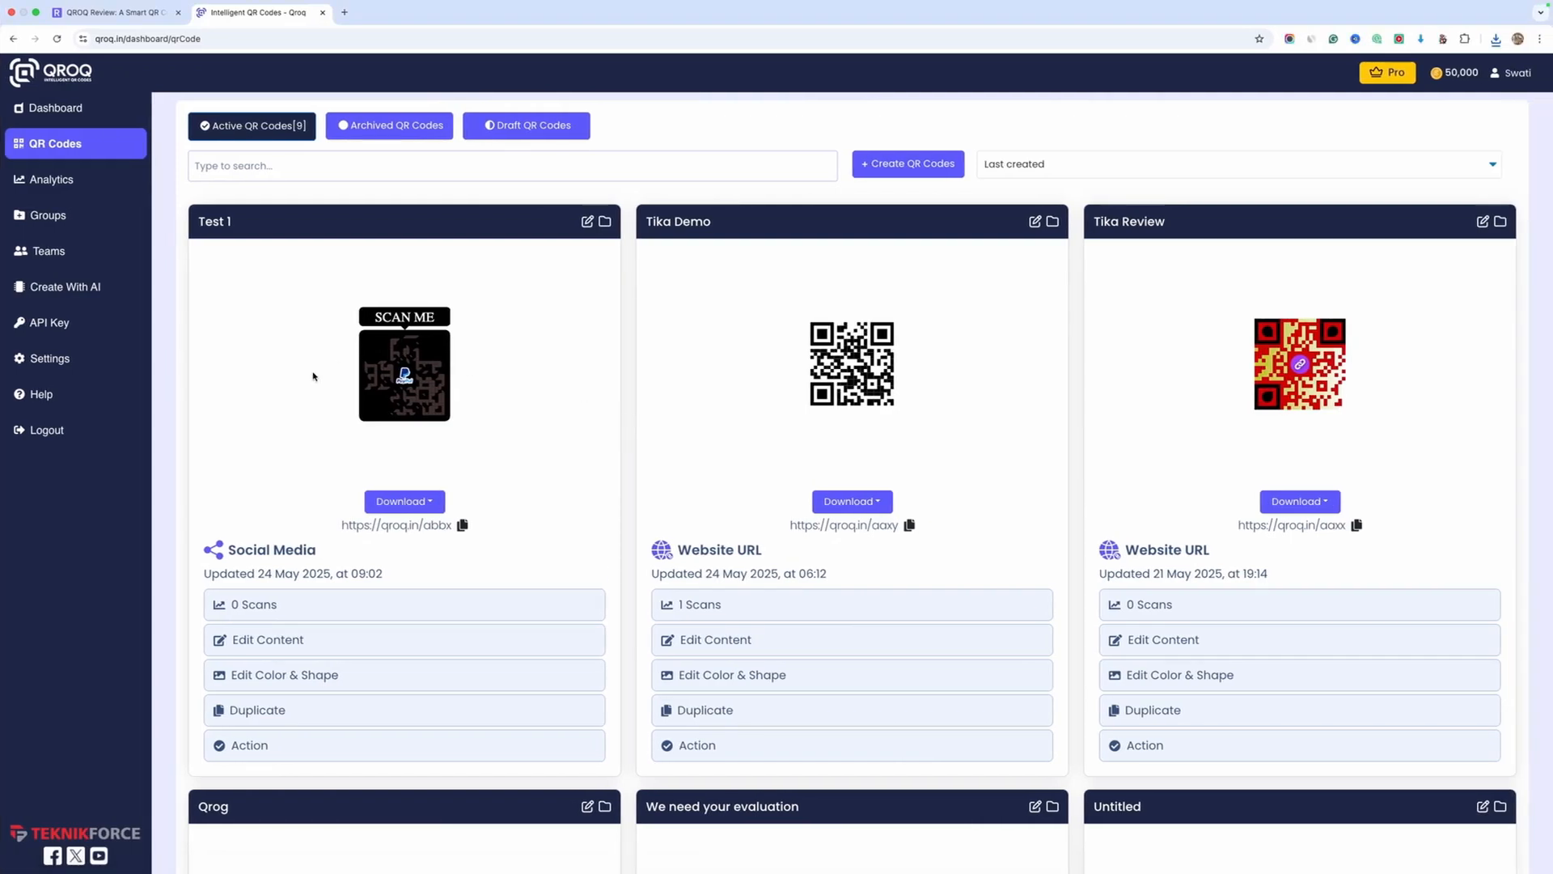
Open the content of the Test 1 QR code for editing and review its page details and social media links
click(273, 639)
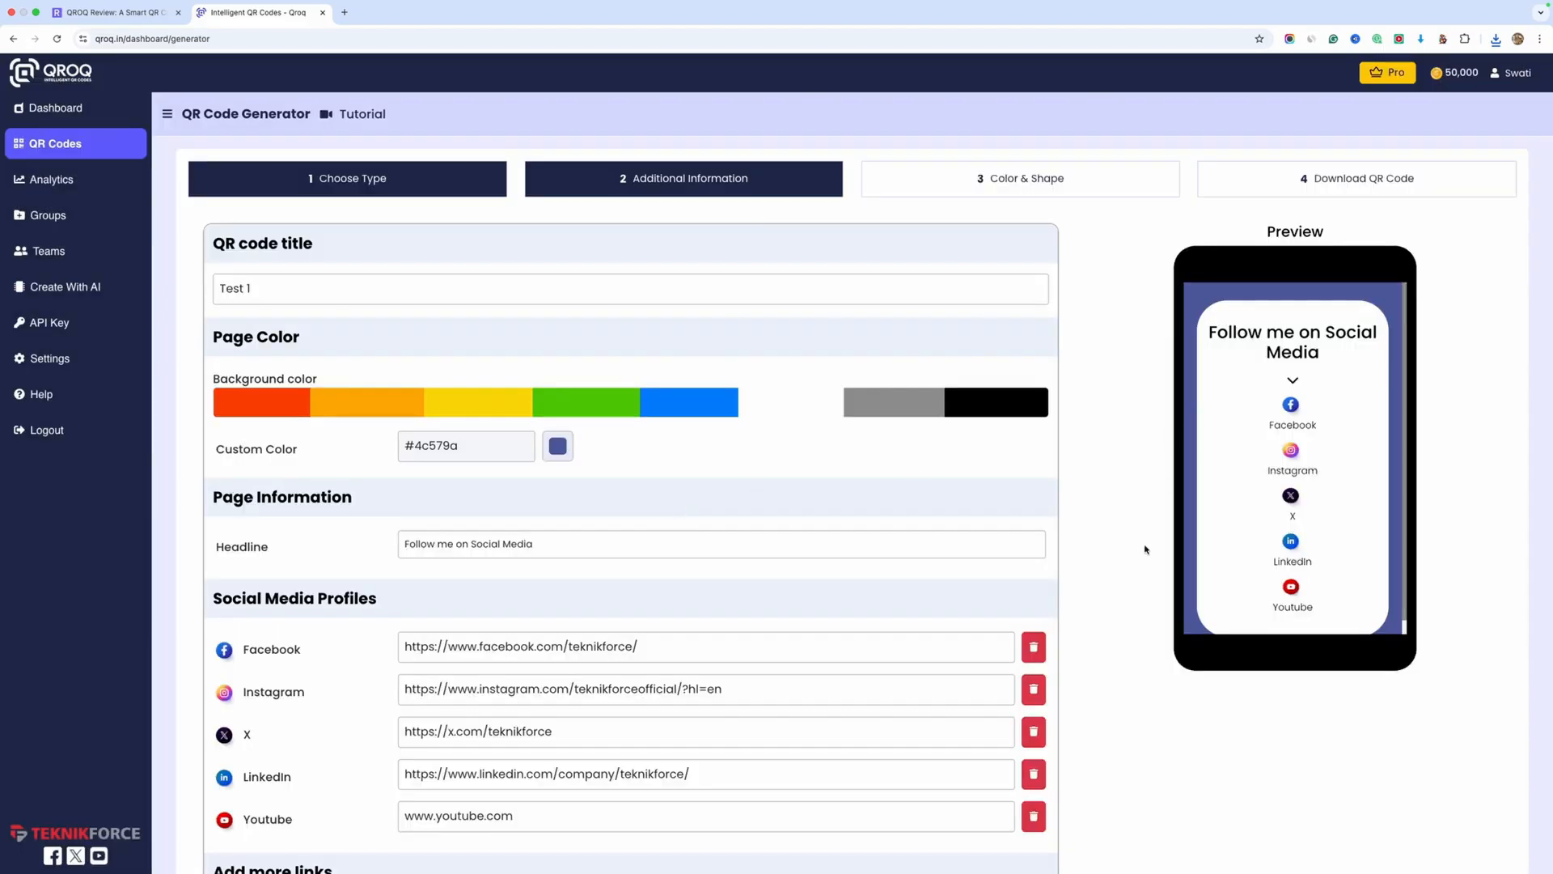
scroll(1144, 545, down, 2)
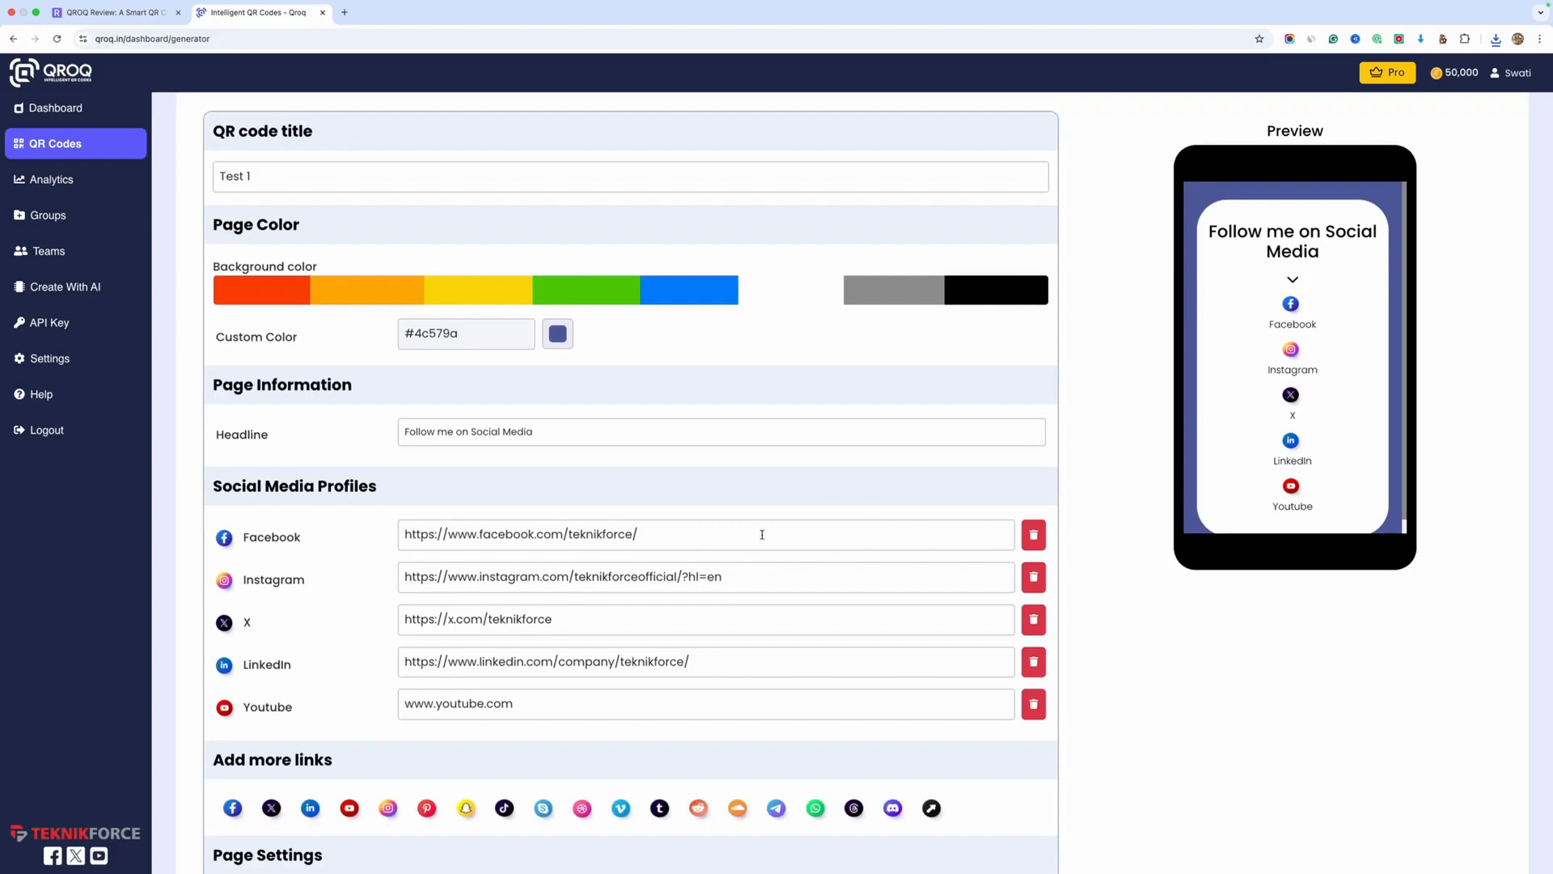
scroll(762, 534, down, 3)
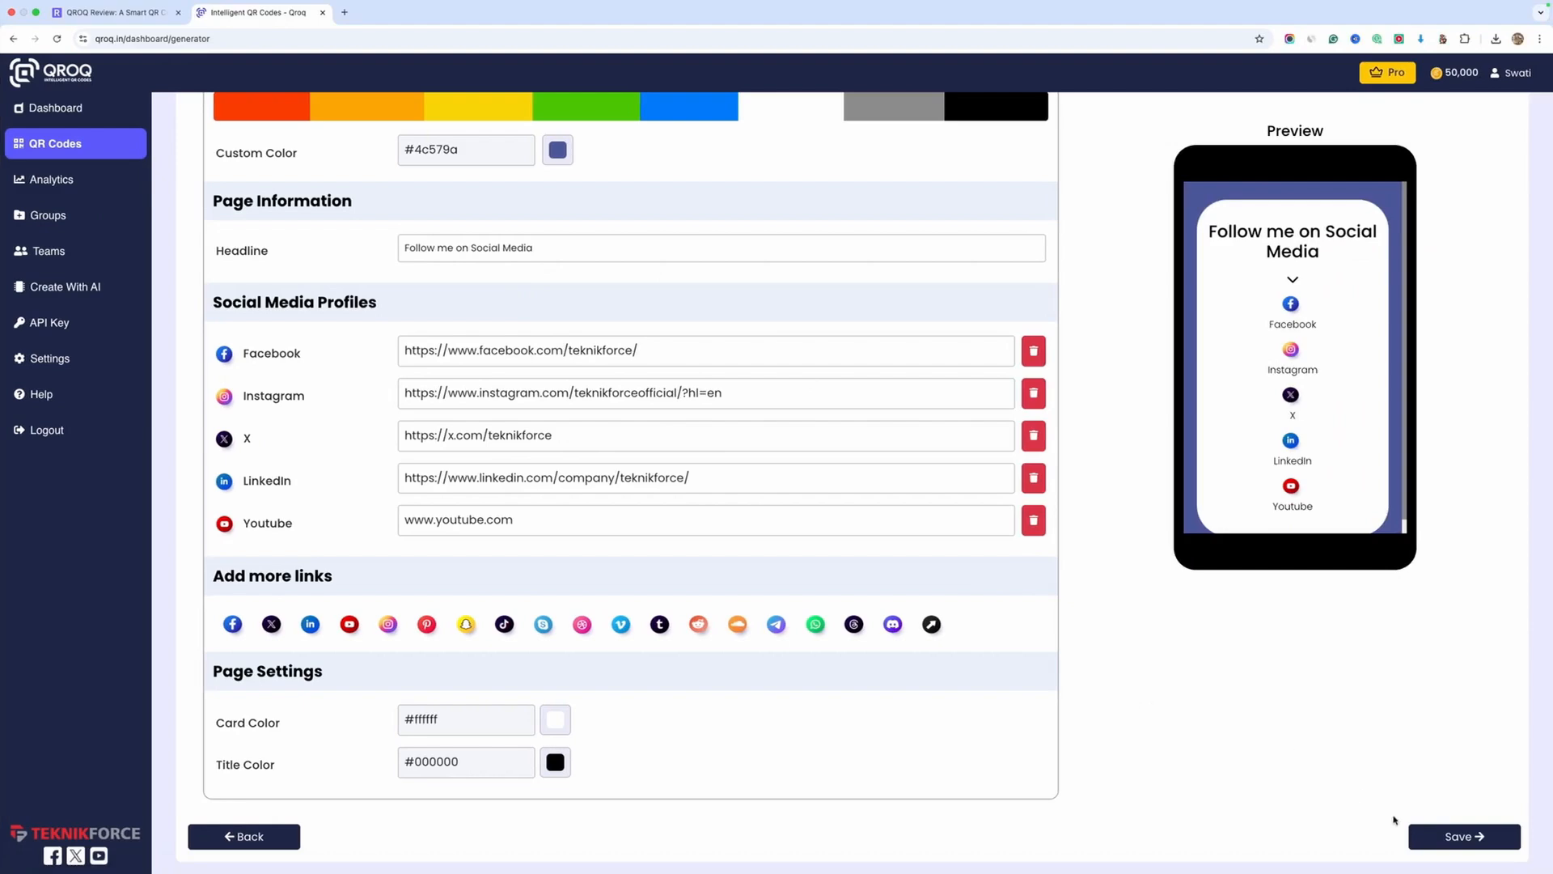
scroll(1017, 610, up, 4)
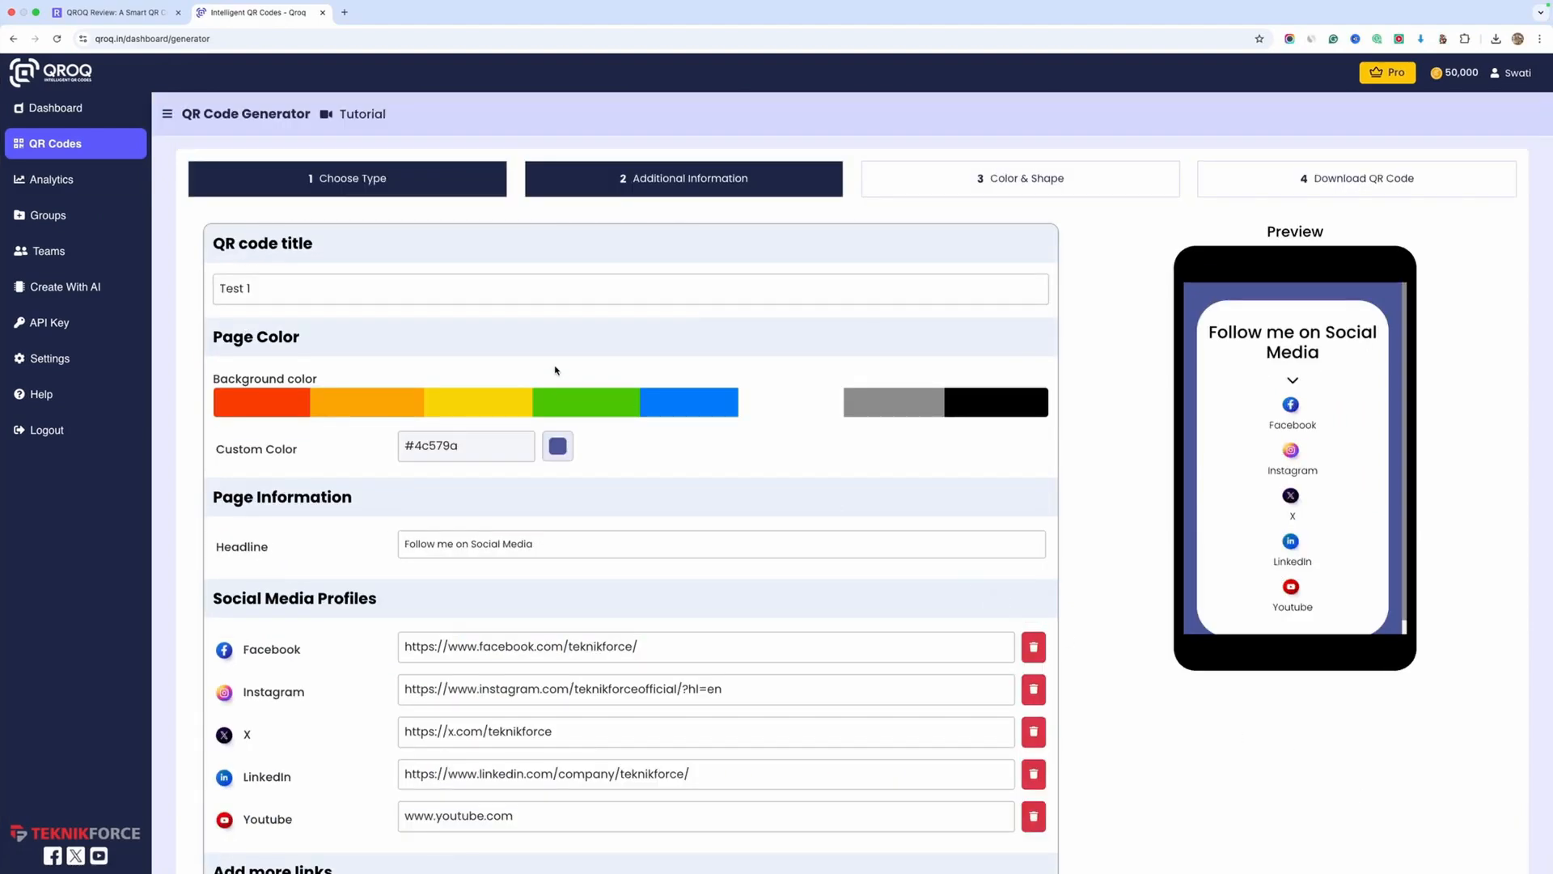
View the Groups page, open the dialog for creating a group, and close it without saving
click(61, 227)
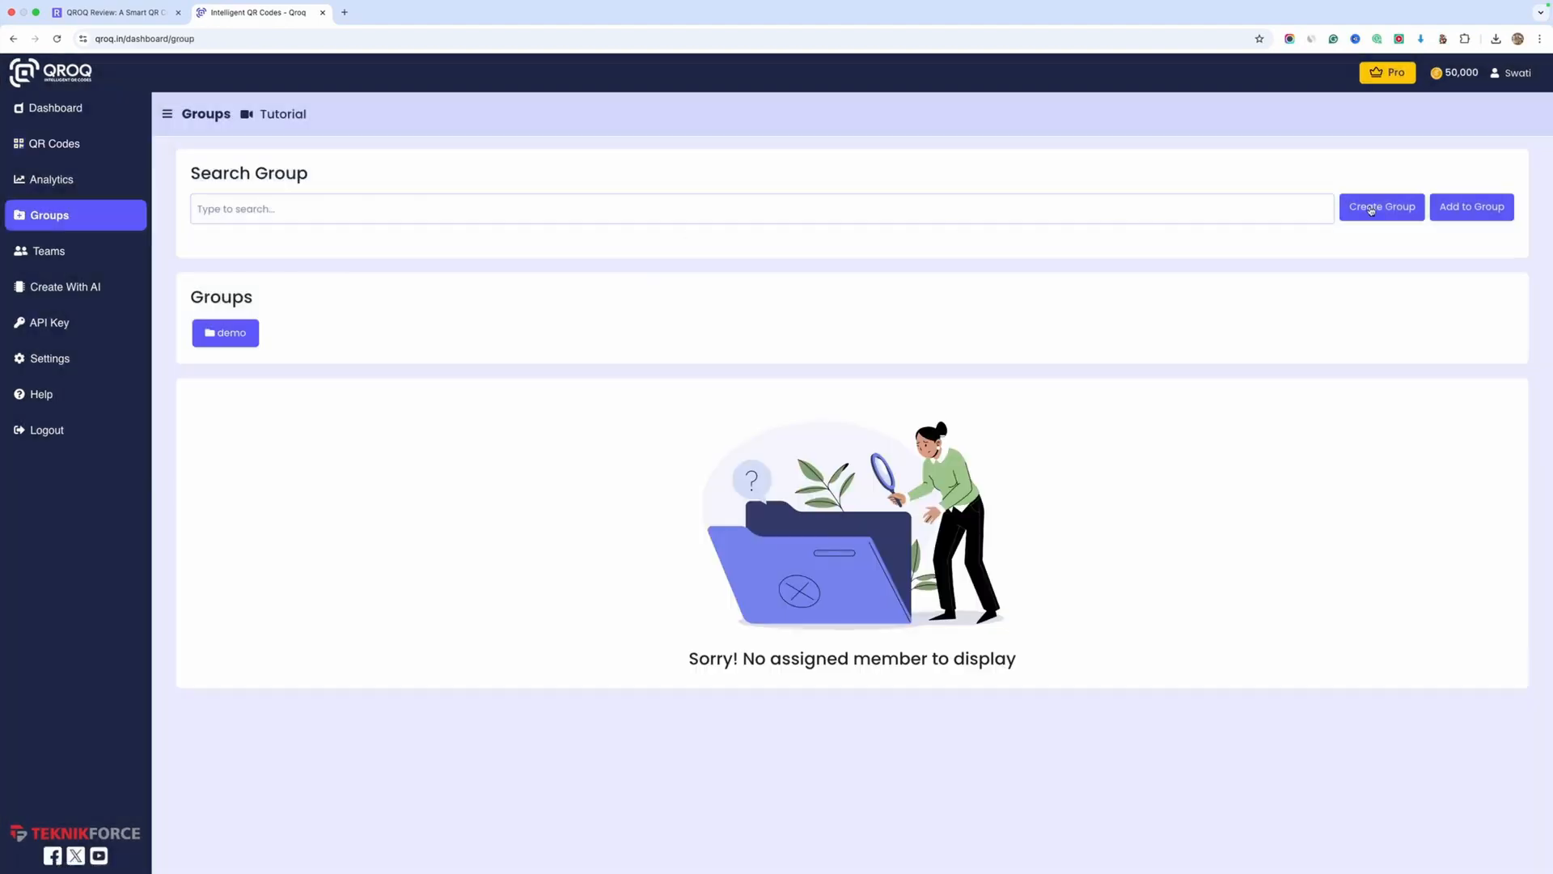
click(1372, 208)
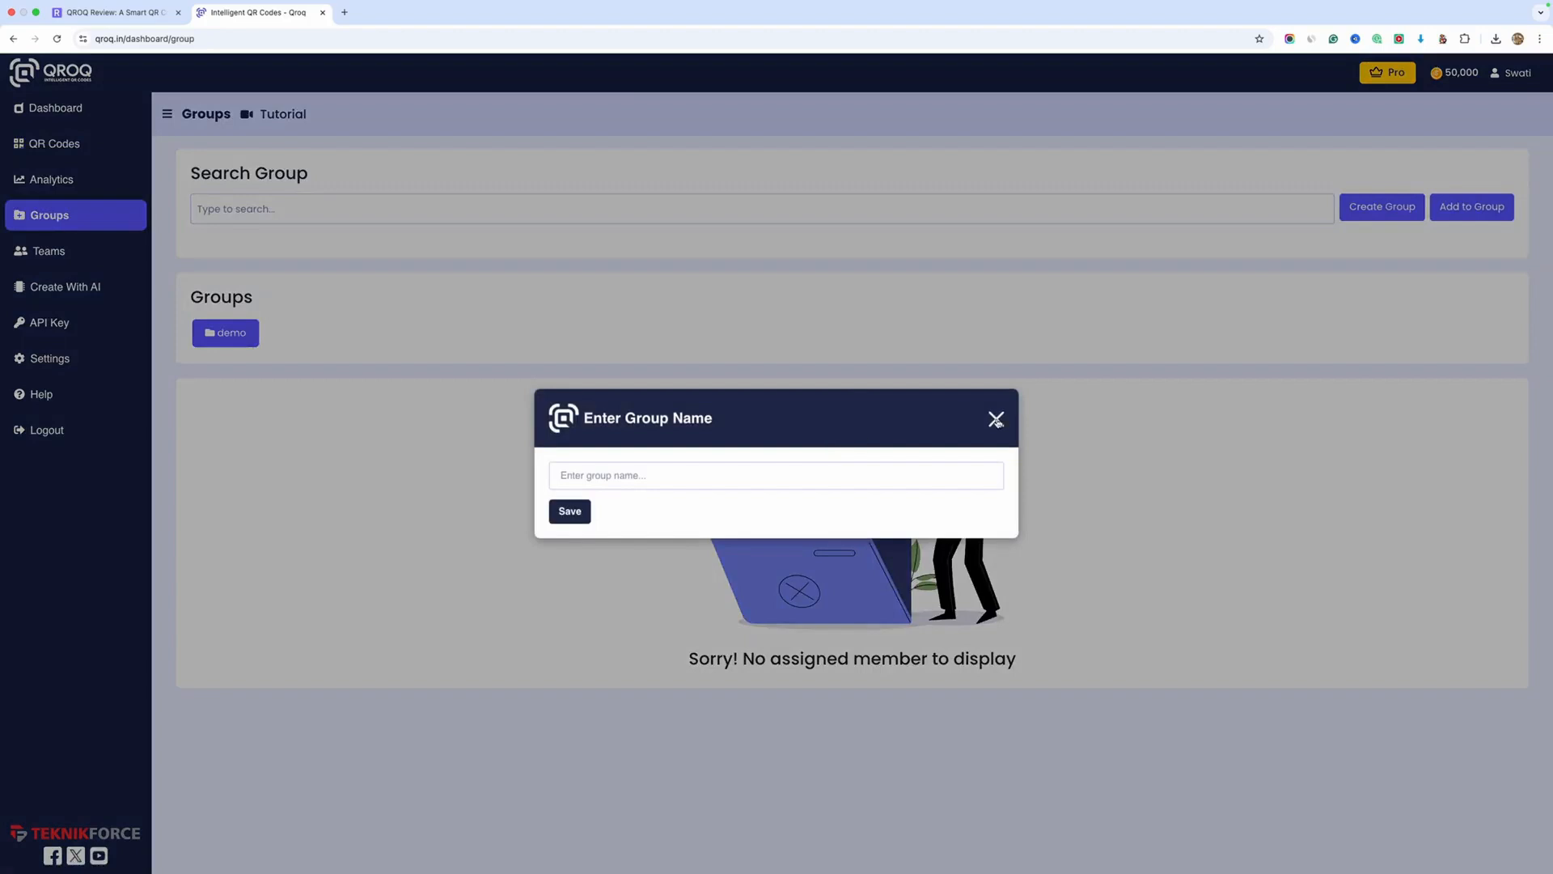
click(996, 419)
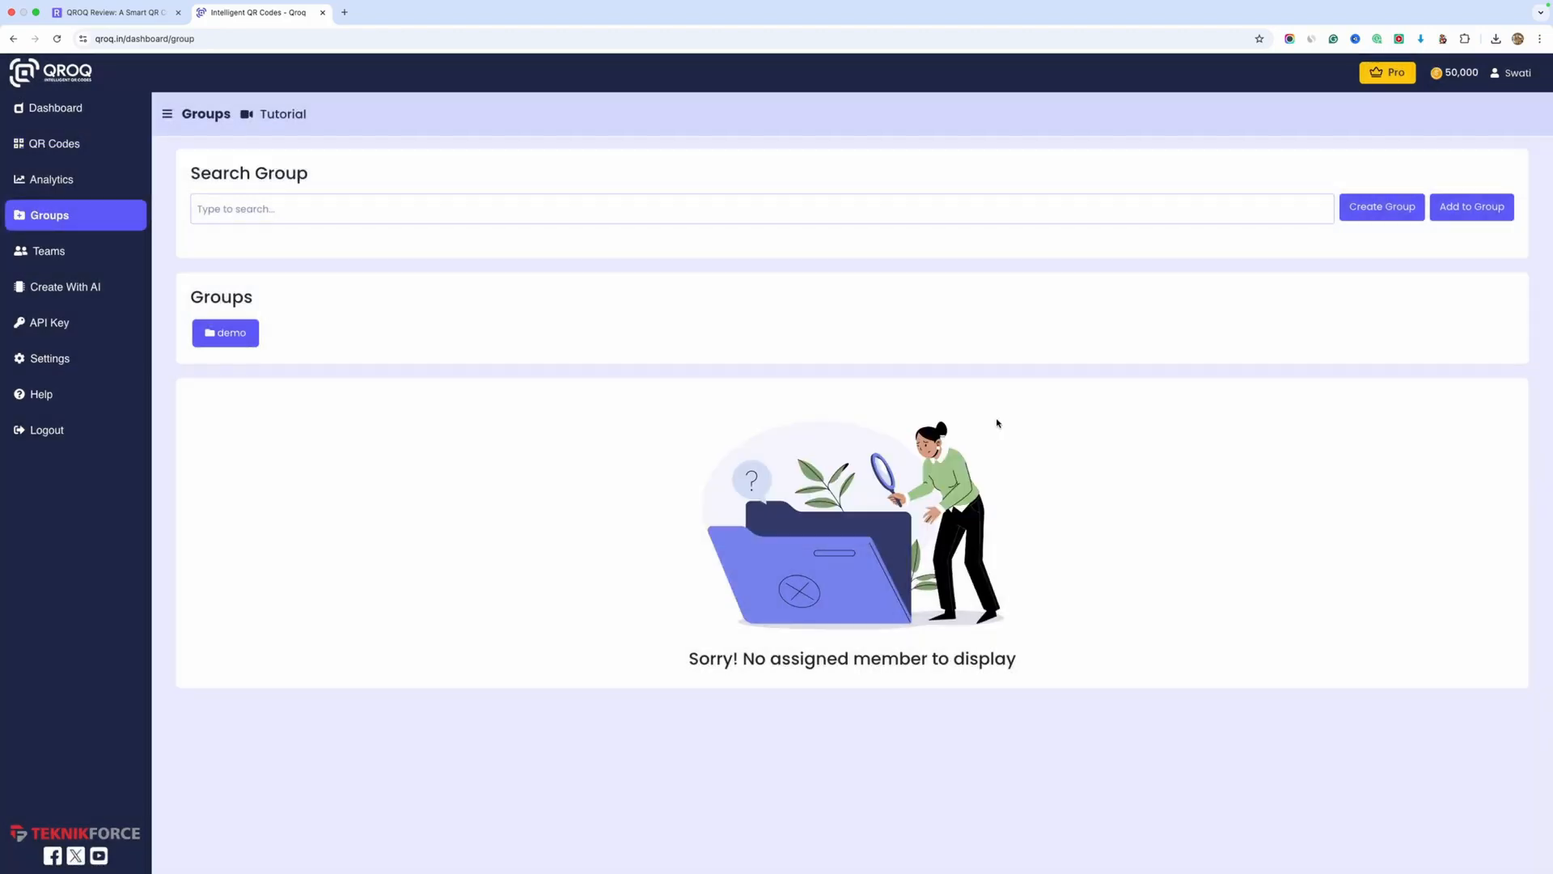
Look over the team members page and the API key management page
click(81, 251)
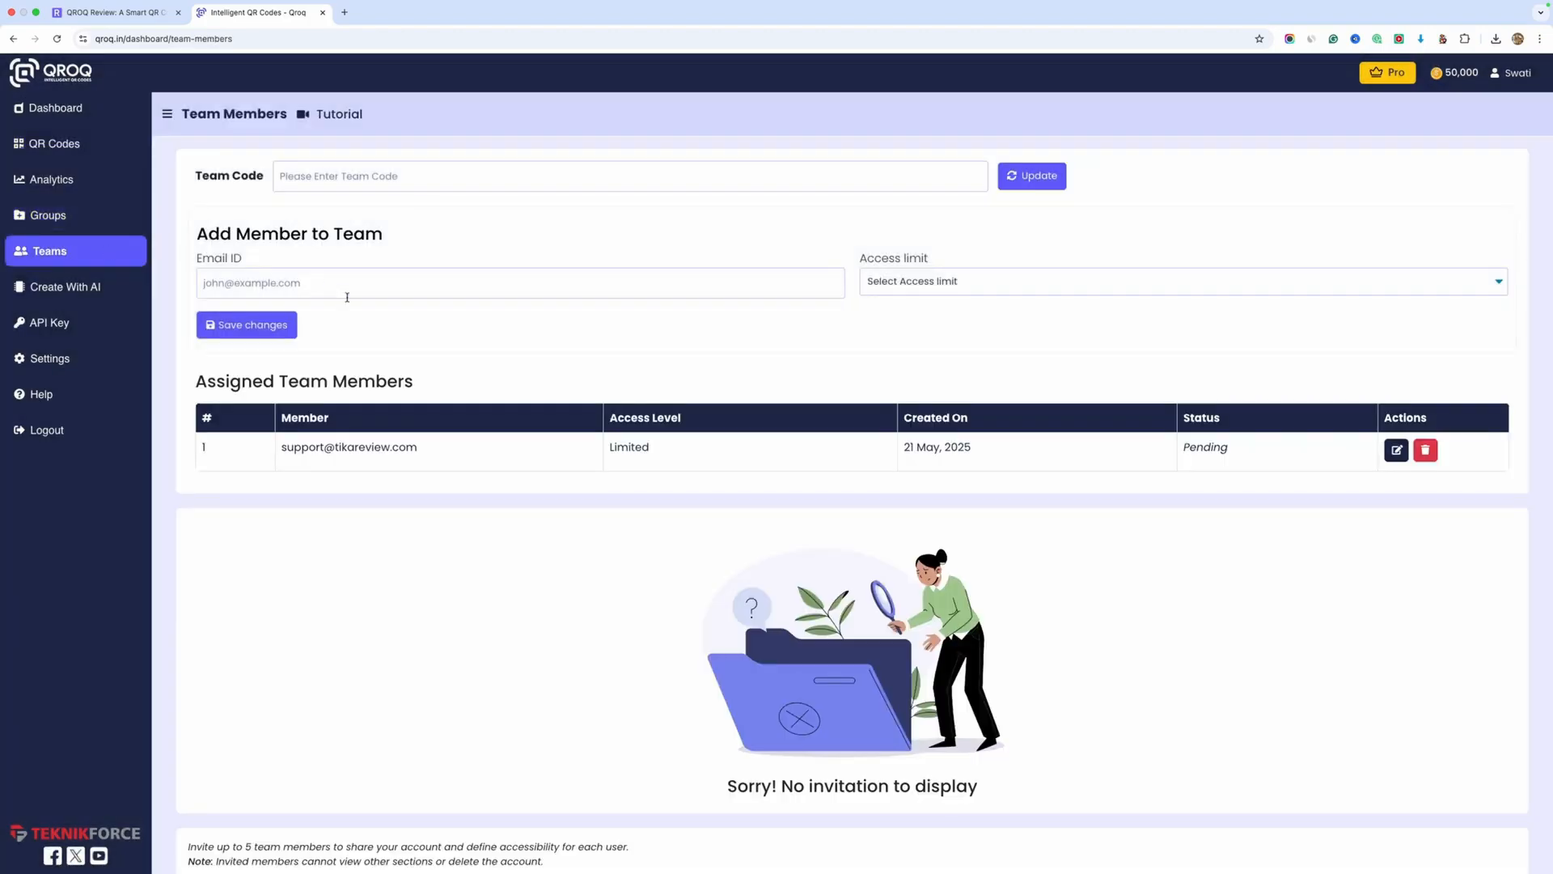
click(85, 324)
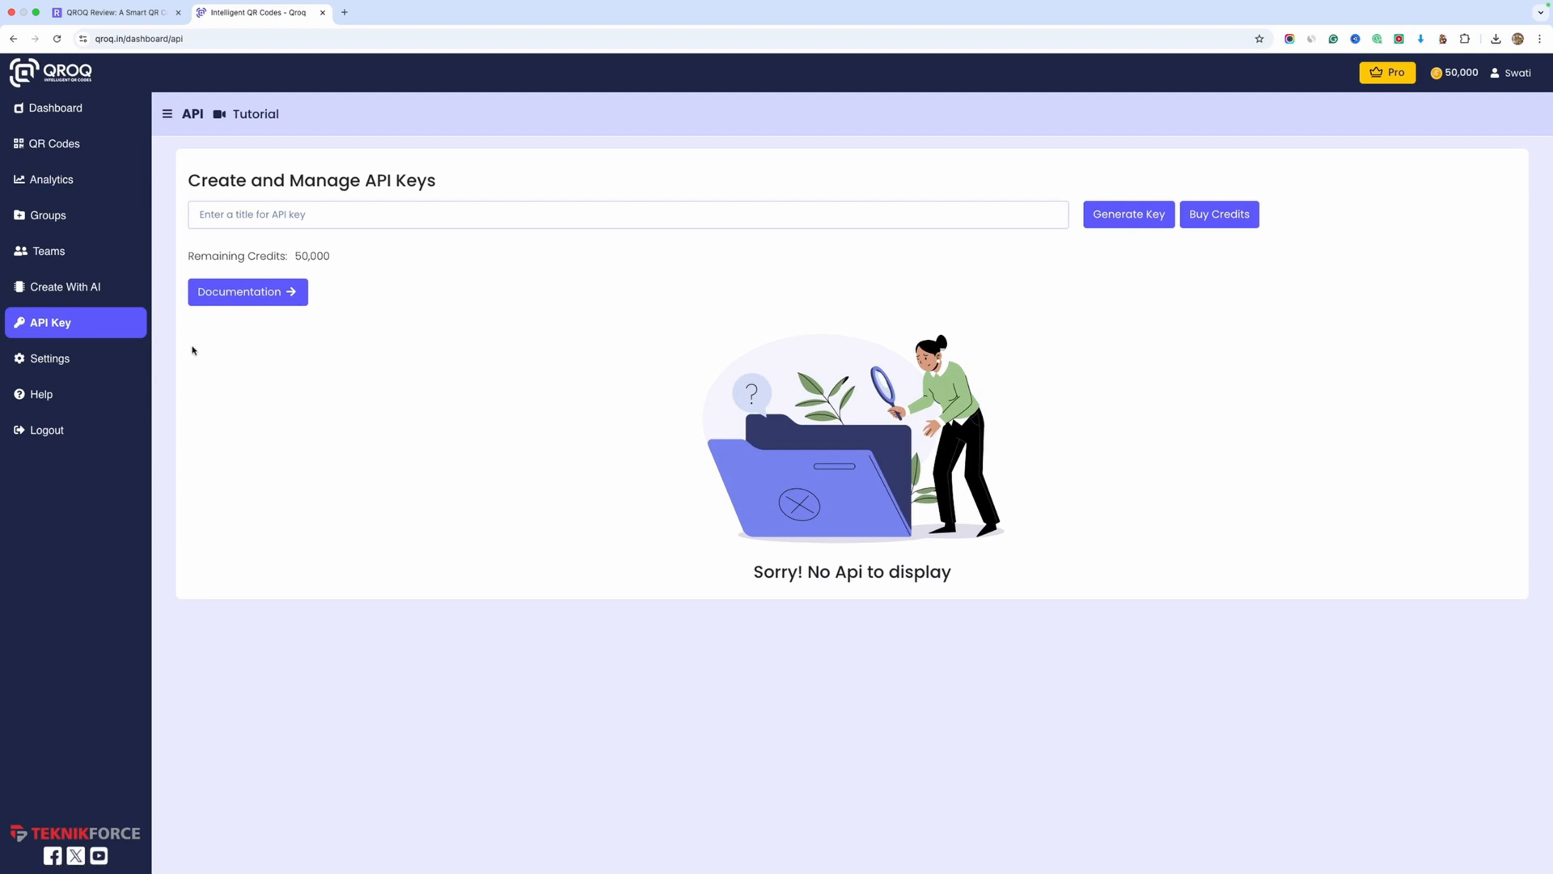
Generate an AI landing page titled "Test 1" plus a first name, for a pizza shop that does only deliveries at home in new york city
click(50, 357)
click(69, 288)
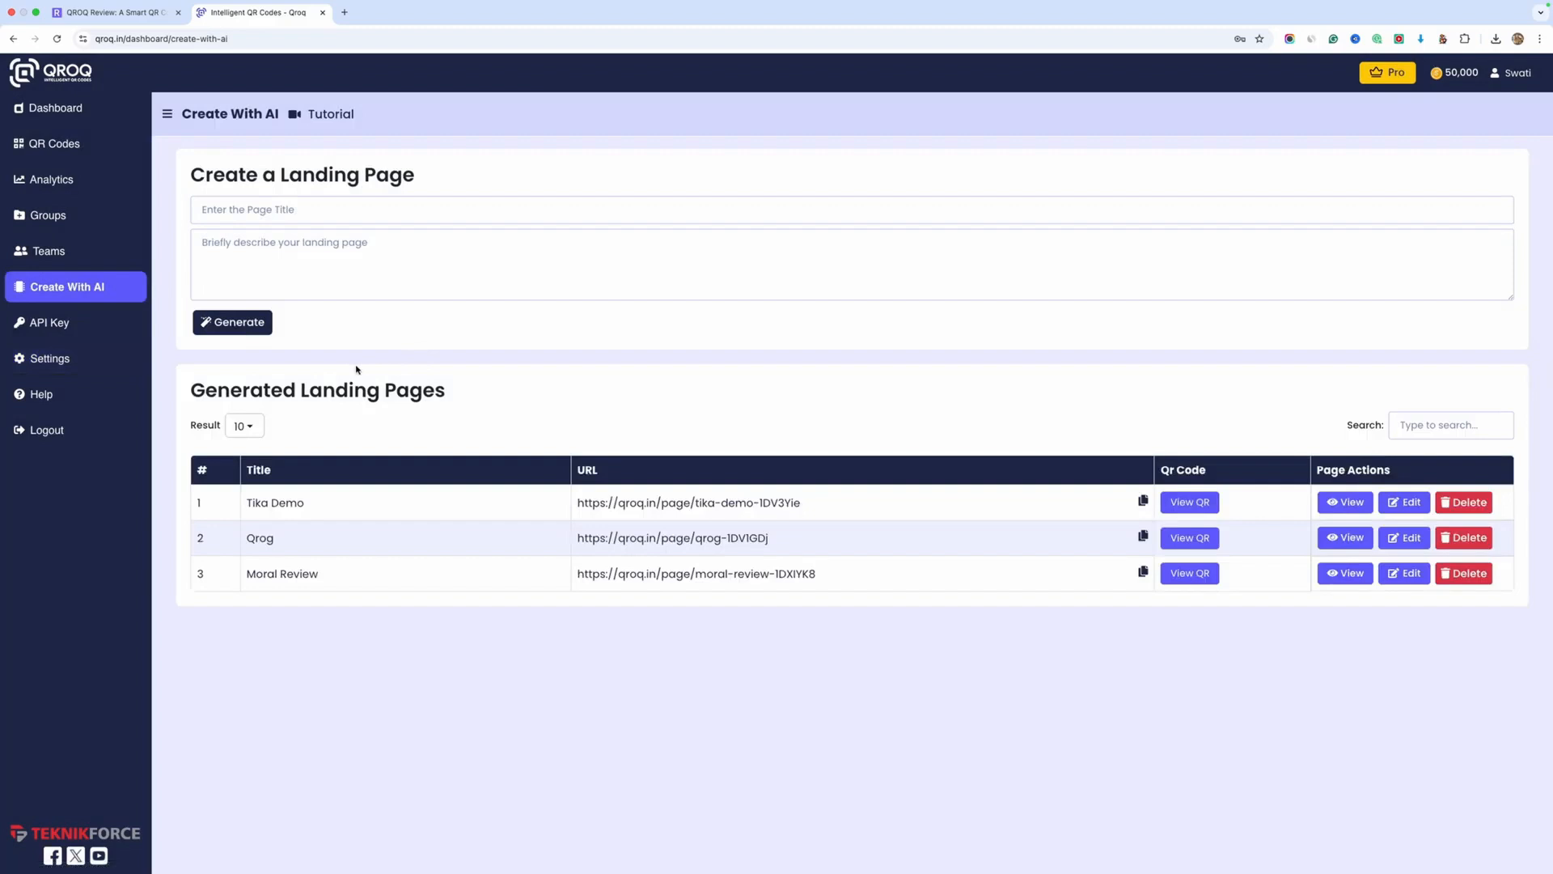
click(253, 209)
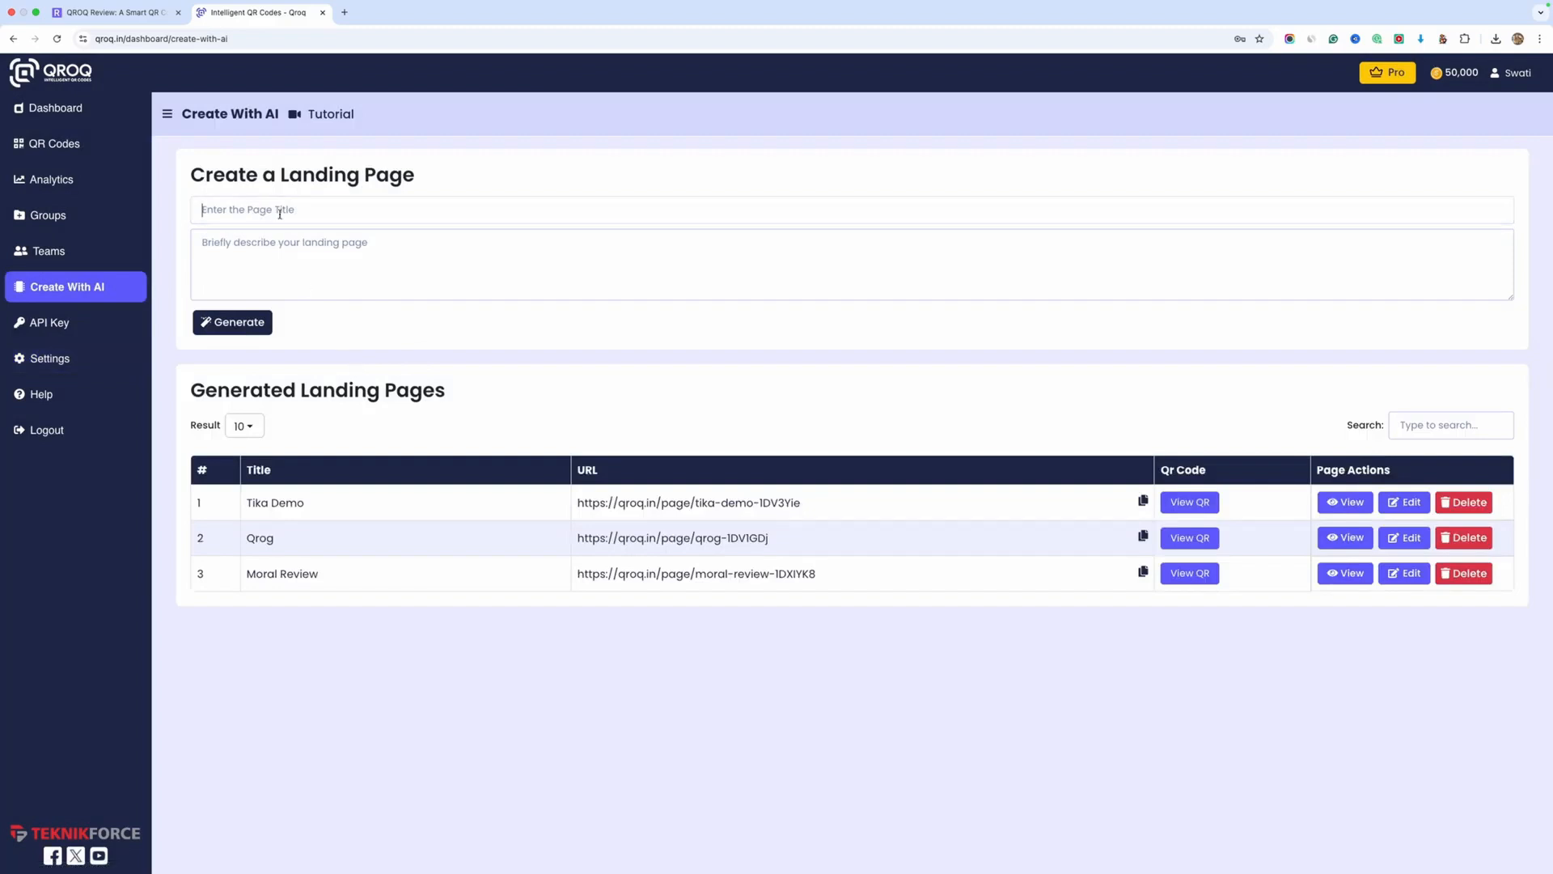
text(Test 1 Darius)
click(272, 247)
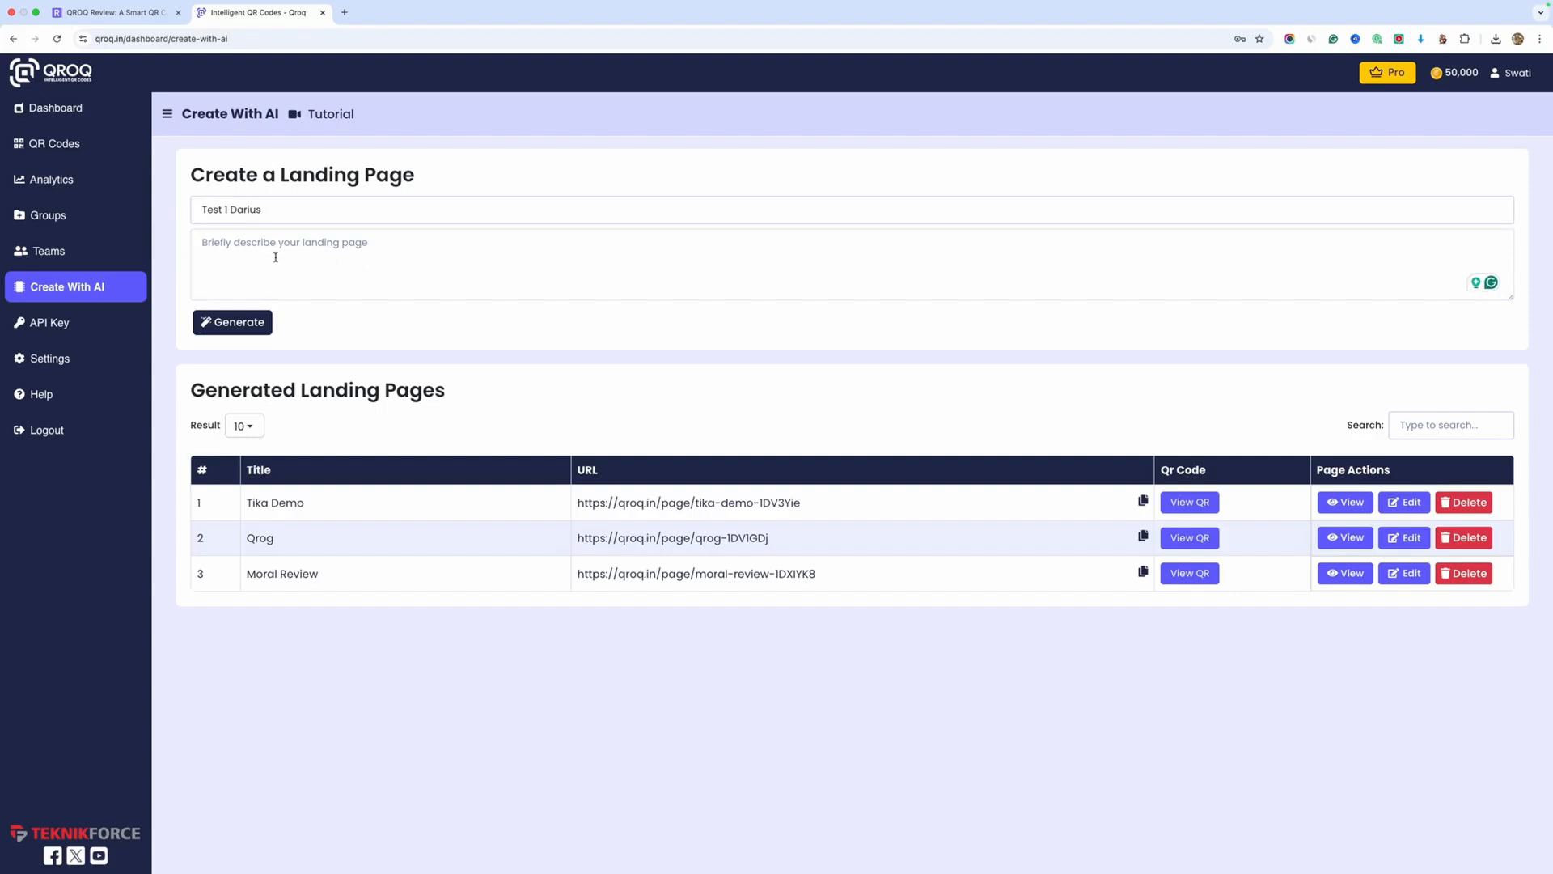
text(create a landing page for a pizza shop that does only deliveries at home in new york city)
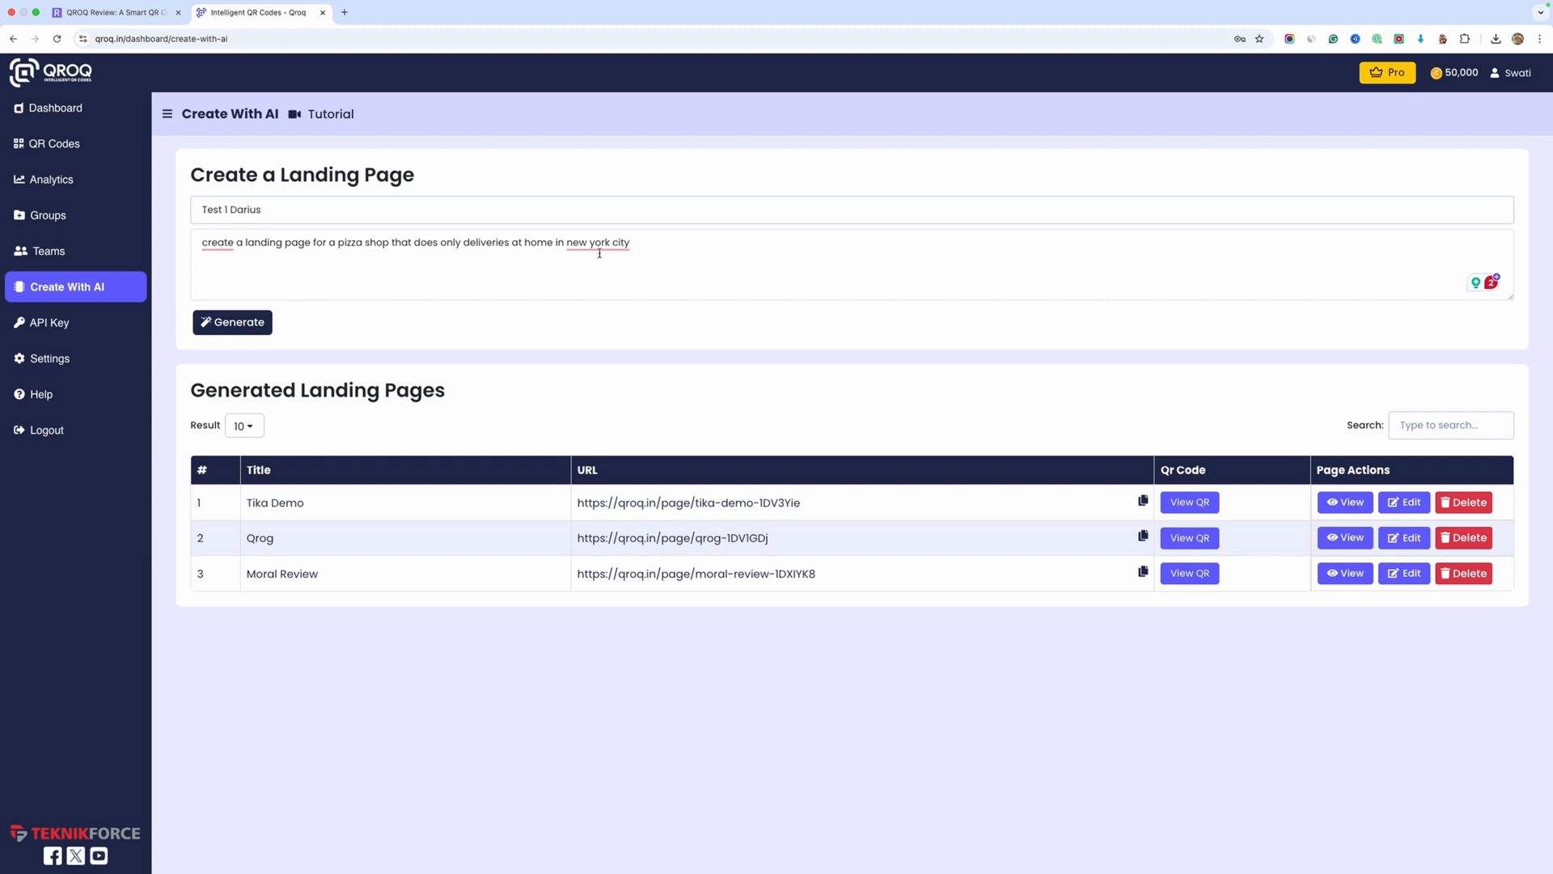
text(.)
click(227, 326)
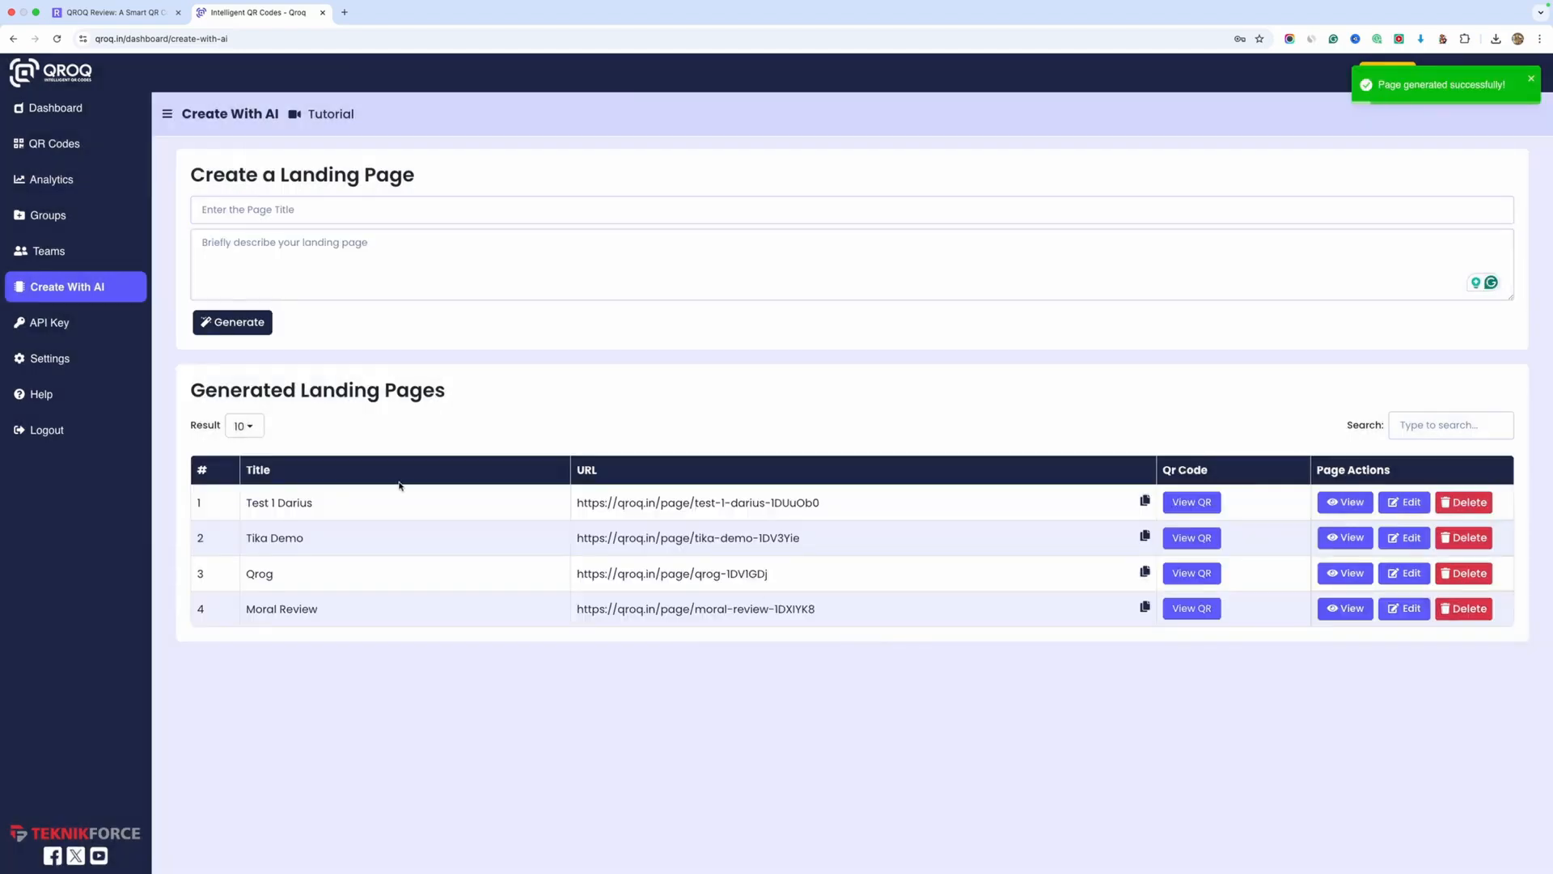
Check the URL and QR code of the newly generated landing page, and view the live page
triple_click(581, 506)
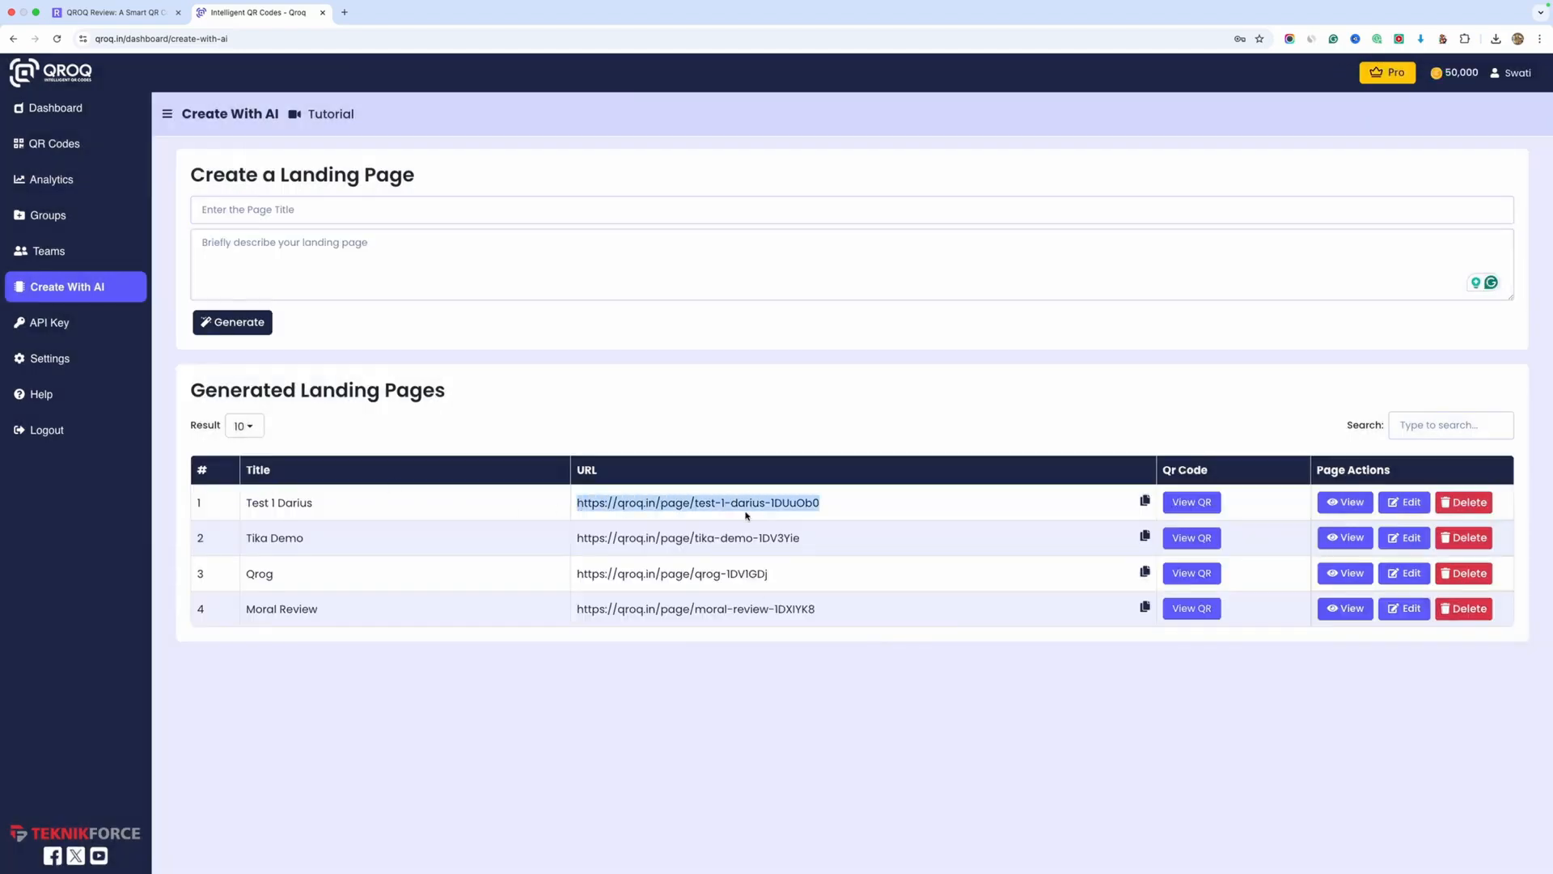
click(963, 512)
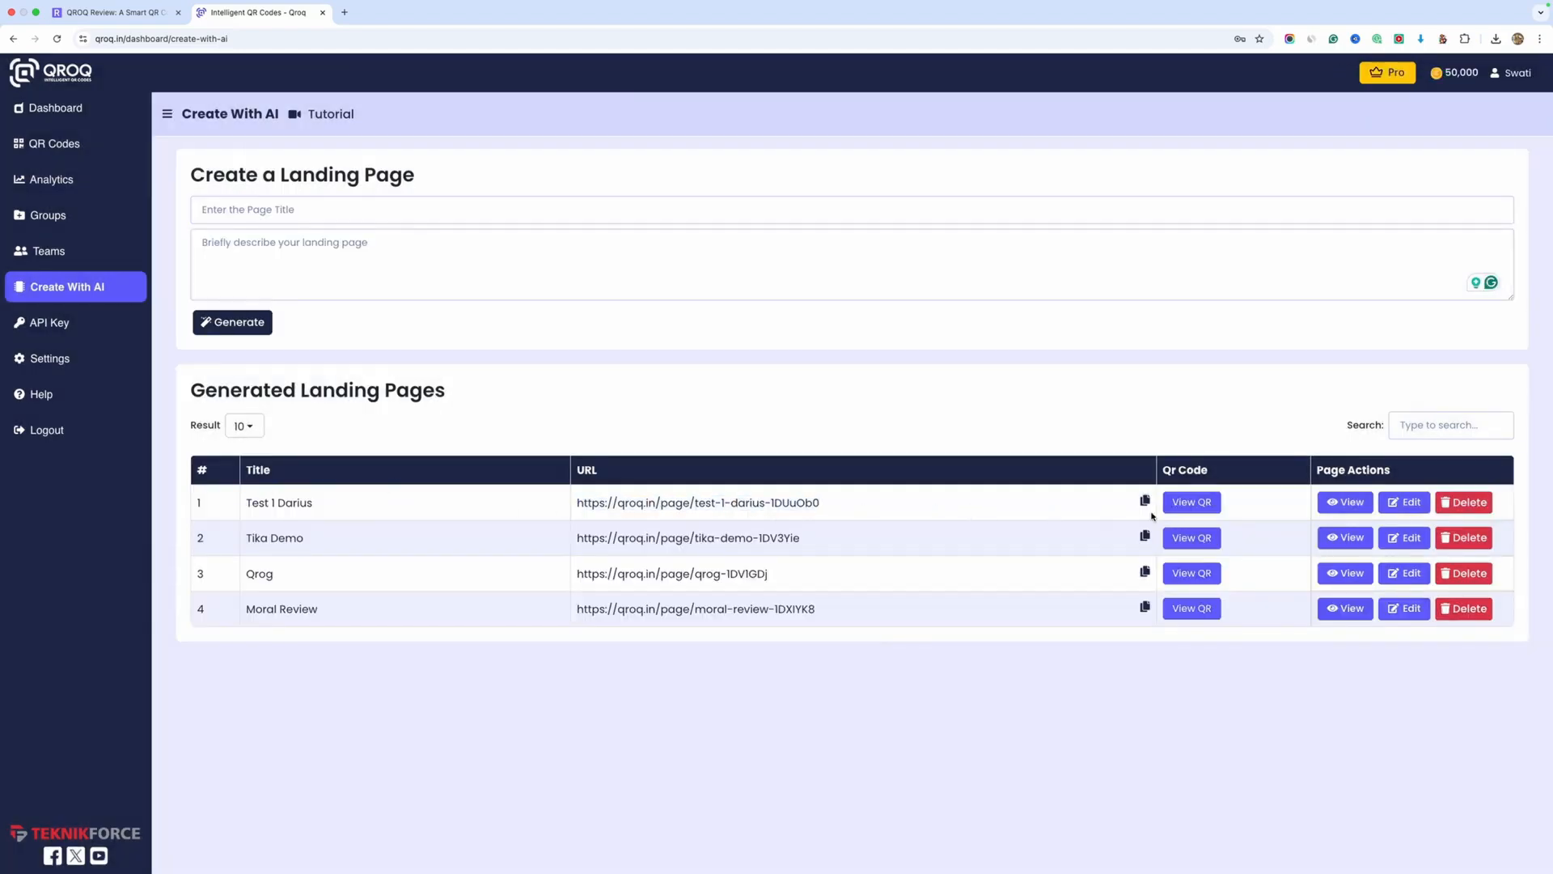
click(1205, 508)
click(1344, 502)
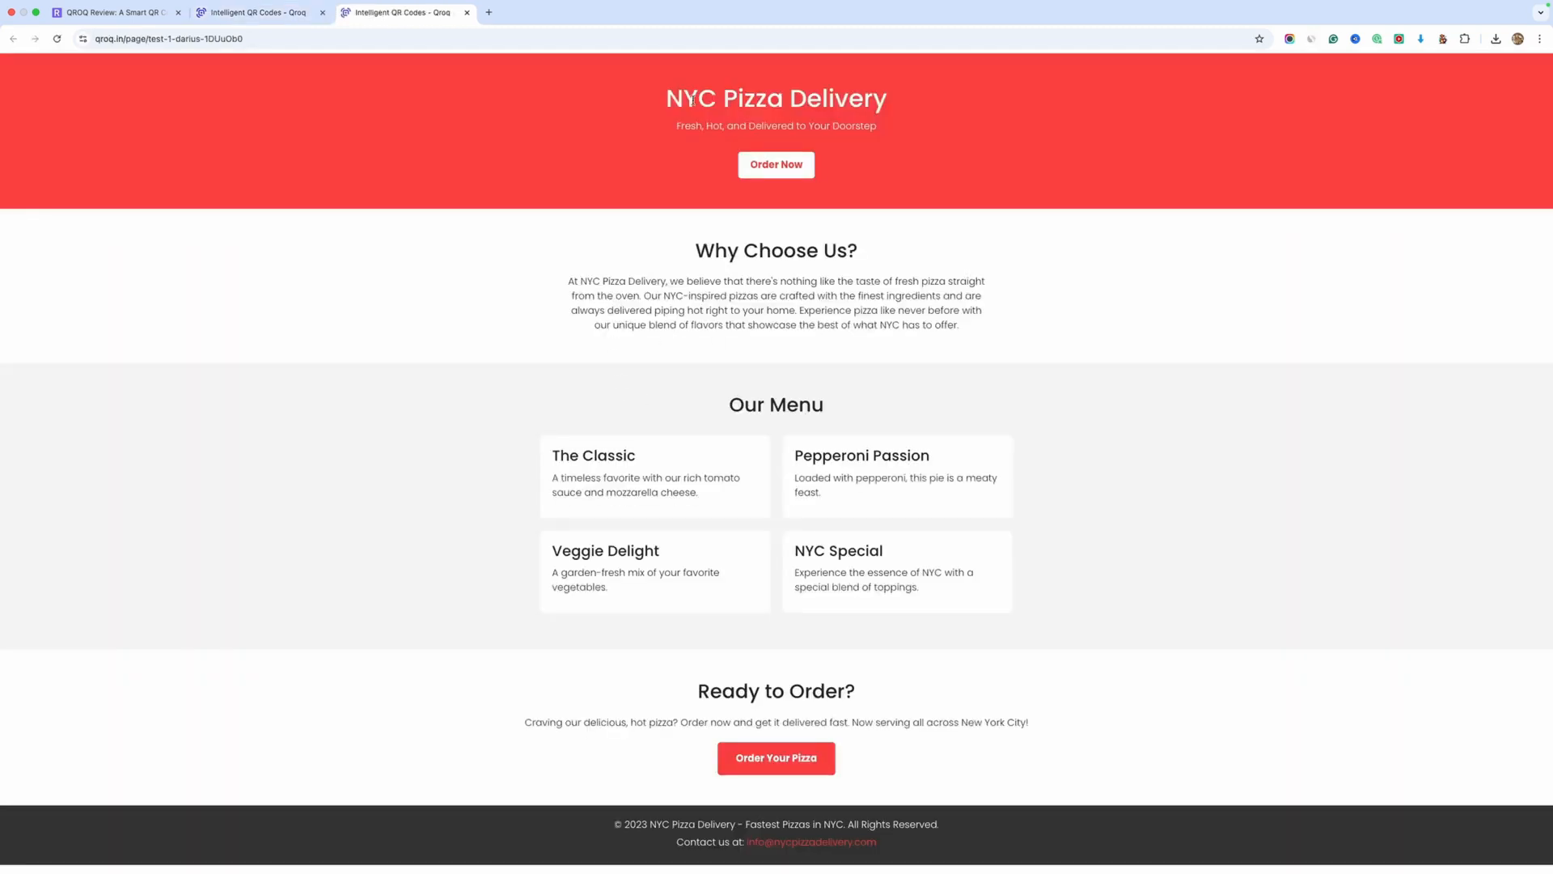
drag(667, 98, 814, 98)
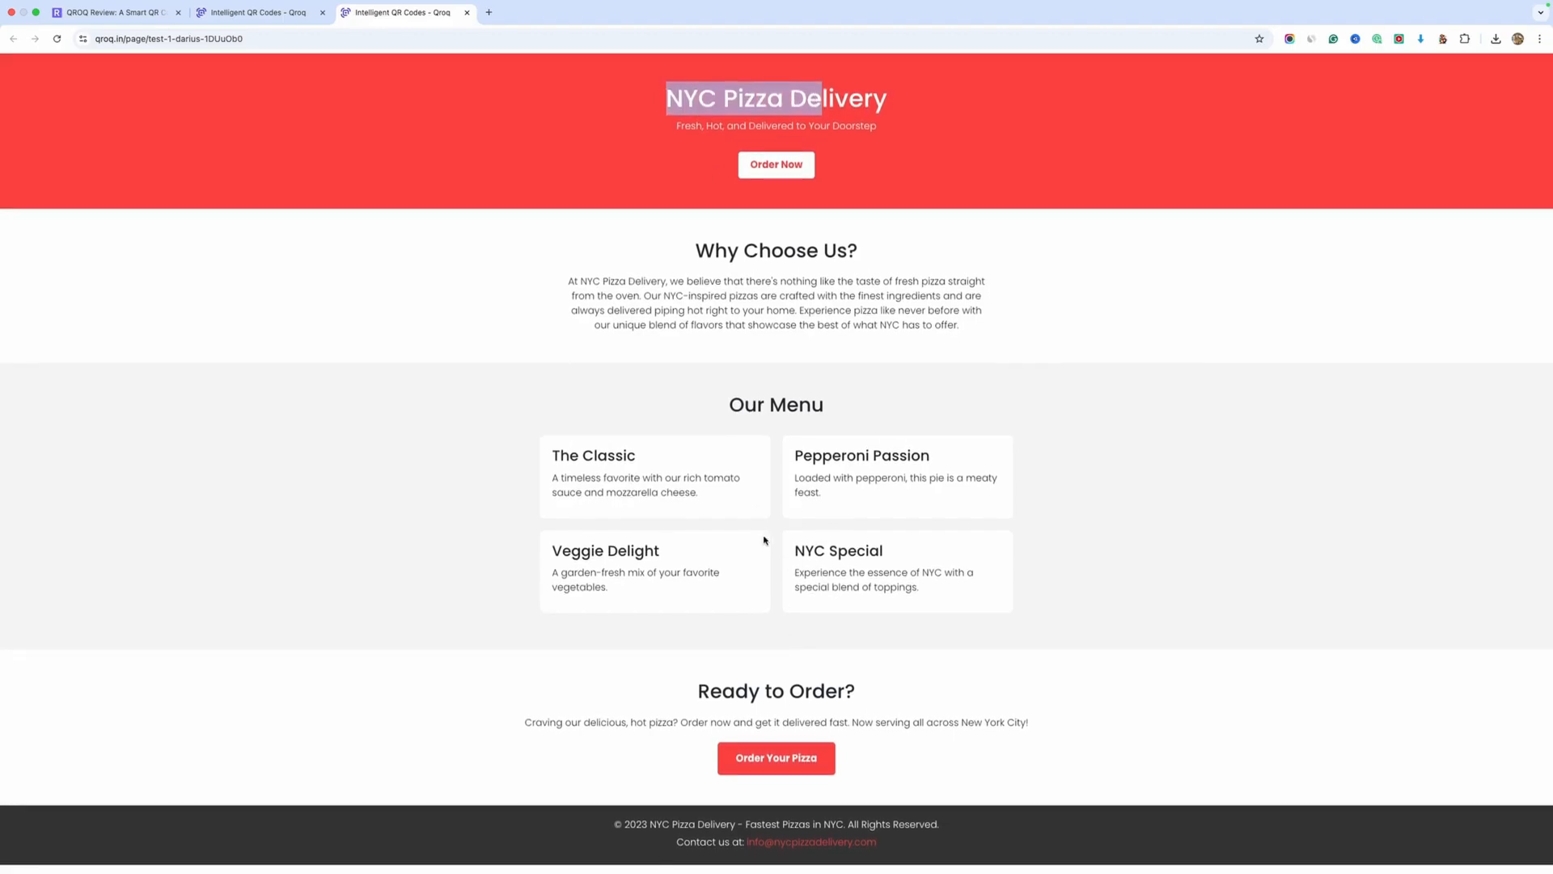
Return to the list of generated pages, open the new pizza landing page for editing, and review its sections from header to footer
click(280, 13)
click(1406, 506)
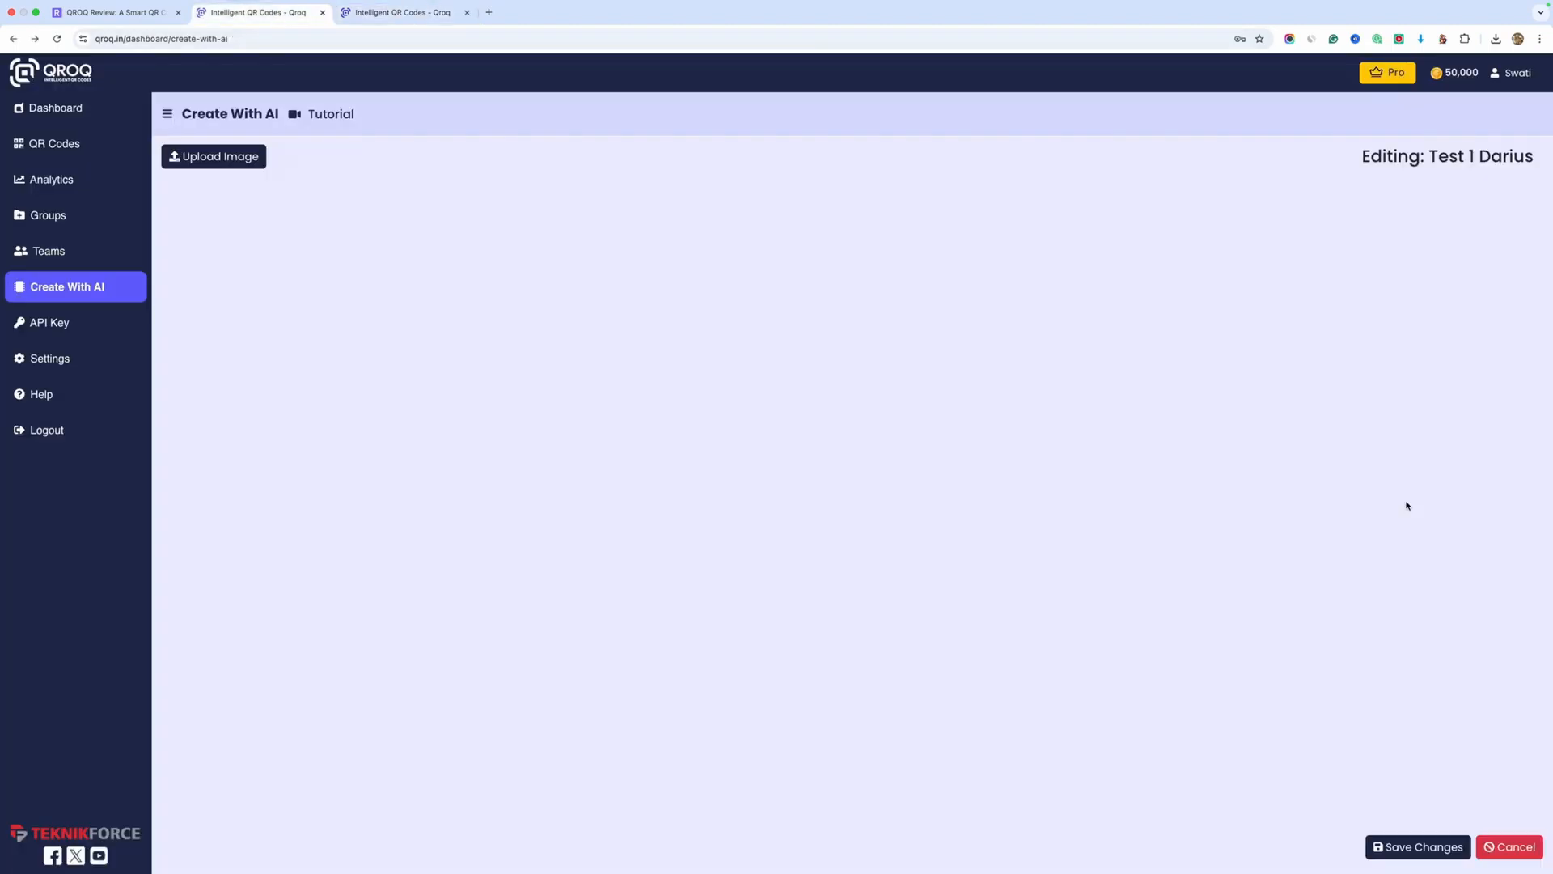
scroll(917, 514, down, 5)
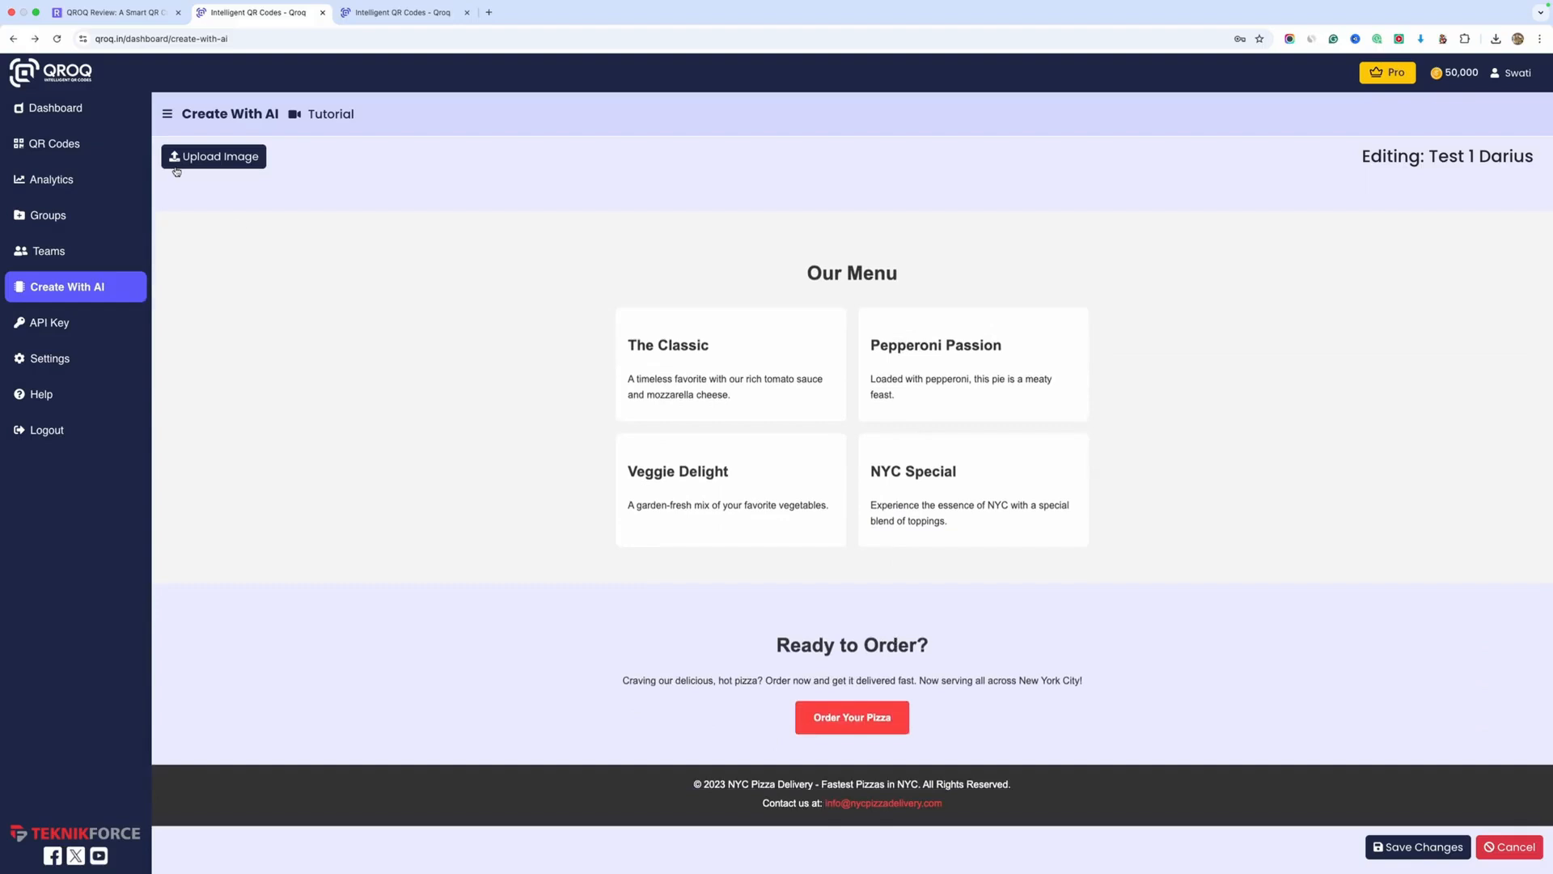
scroll(851, 698, up, 4)
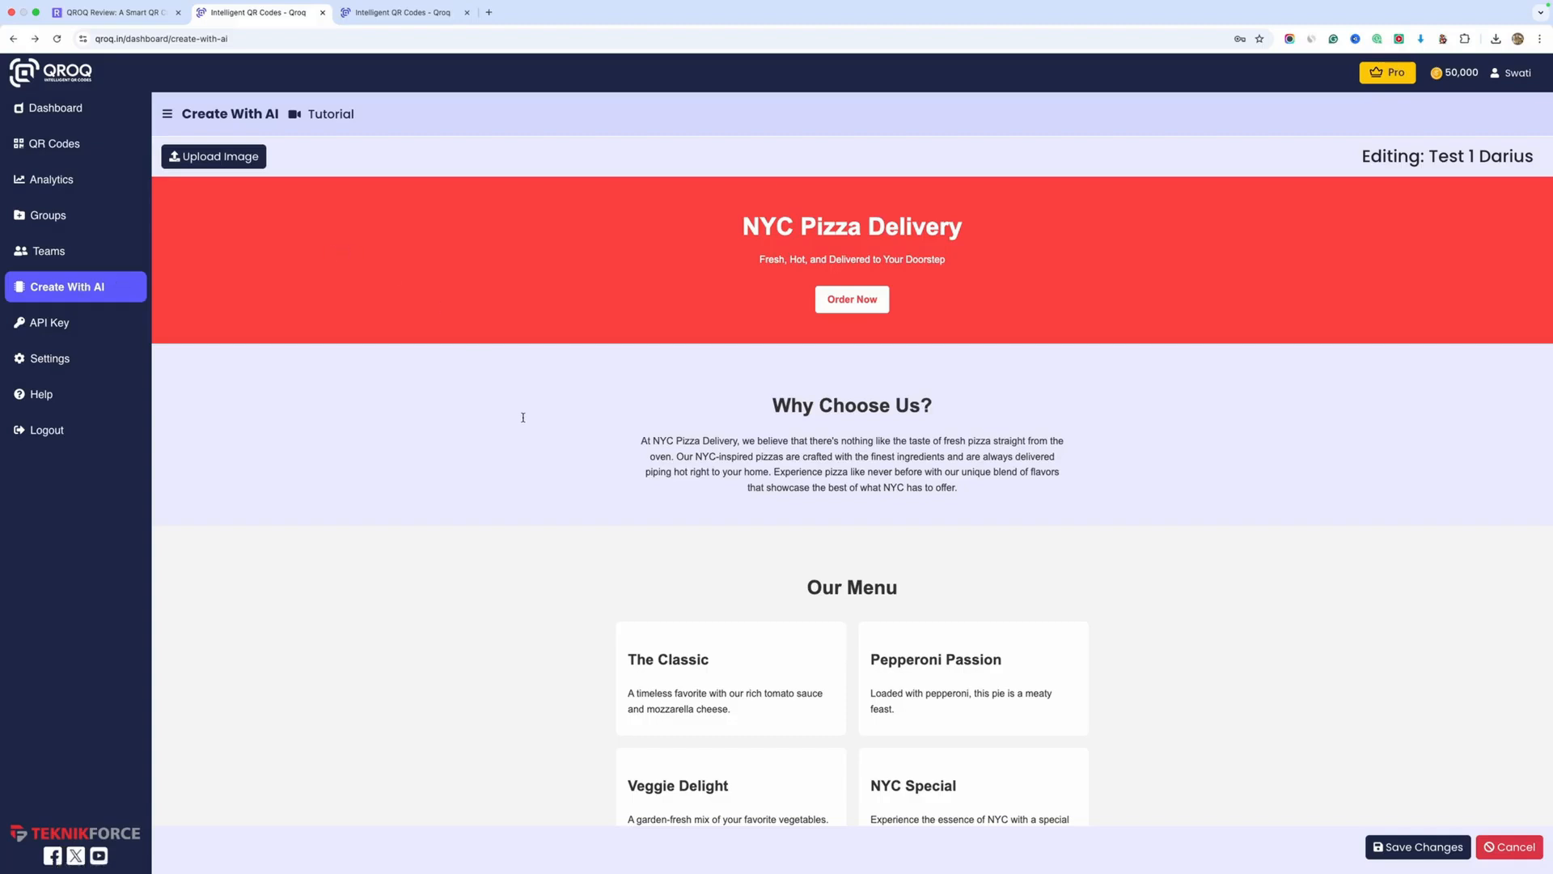
scroll(522, 418, down, 3)
scroll(631, 444, up, 3)
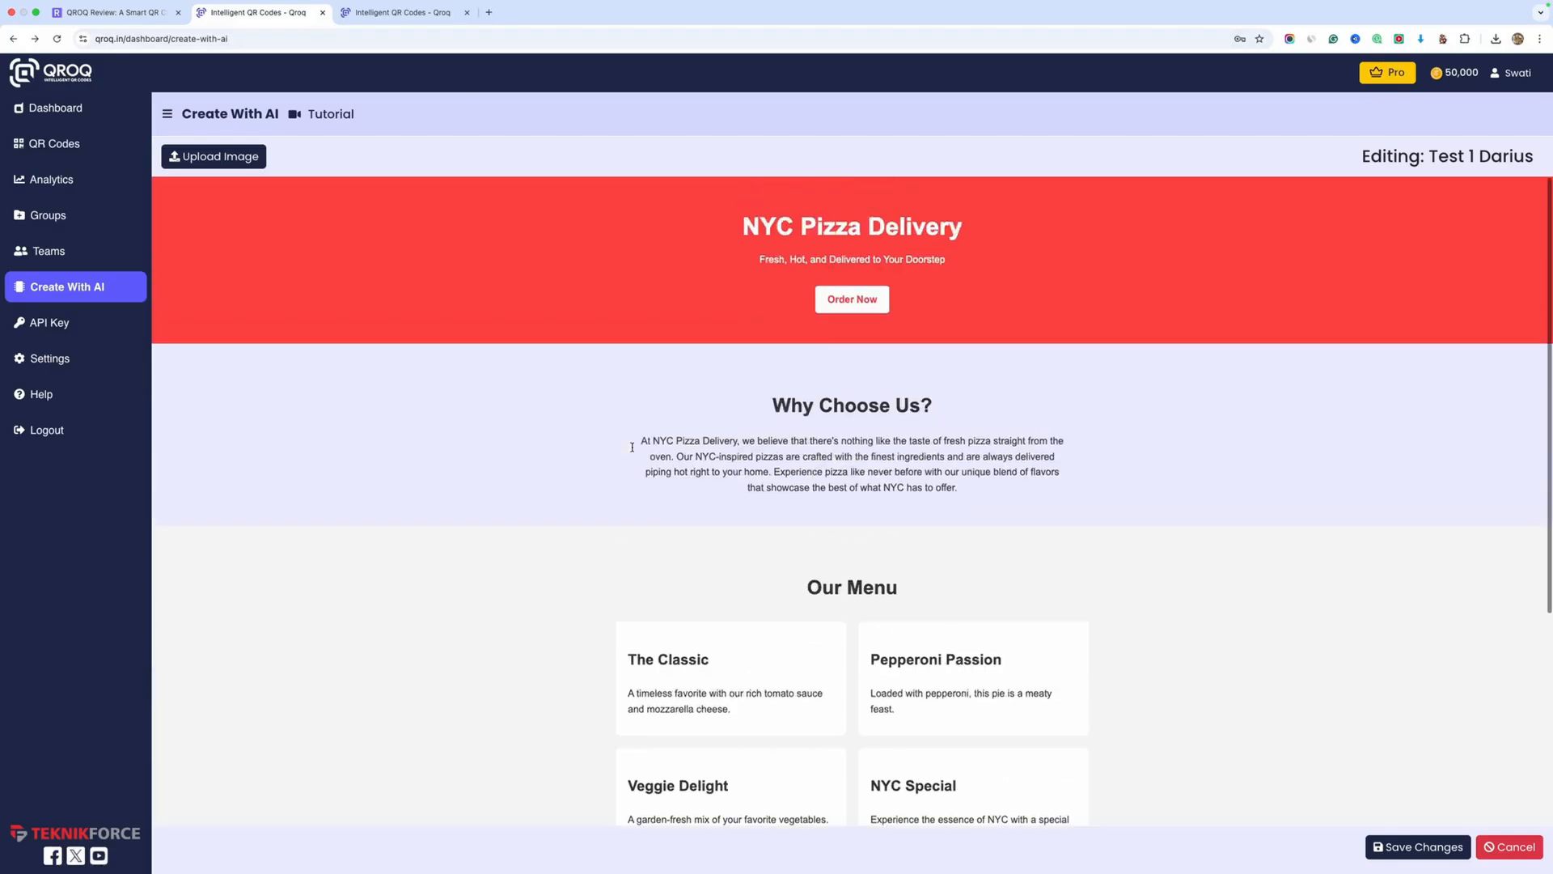
scroll(632, 448, down, 4)
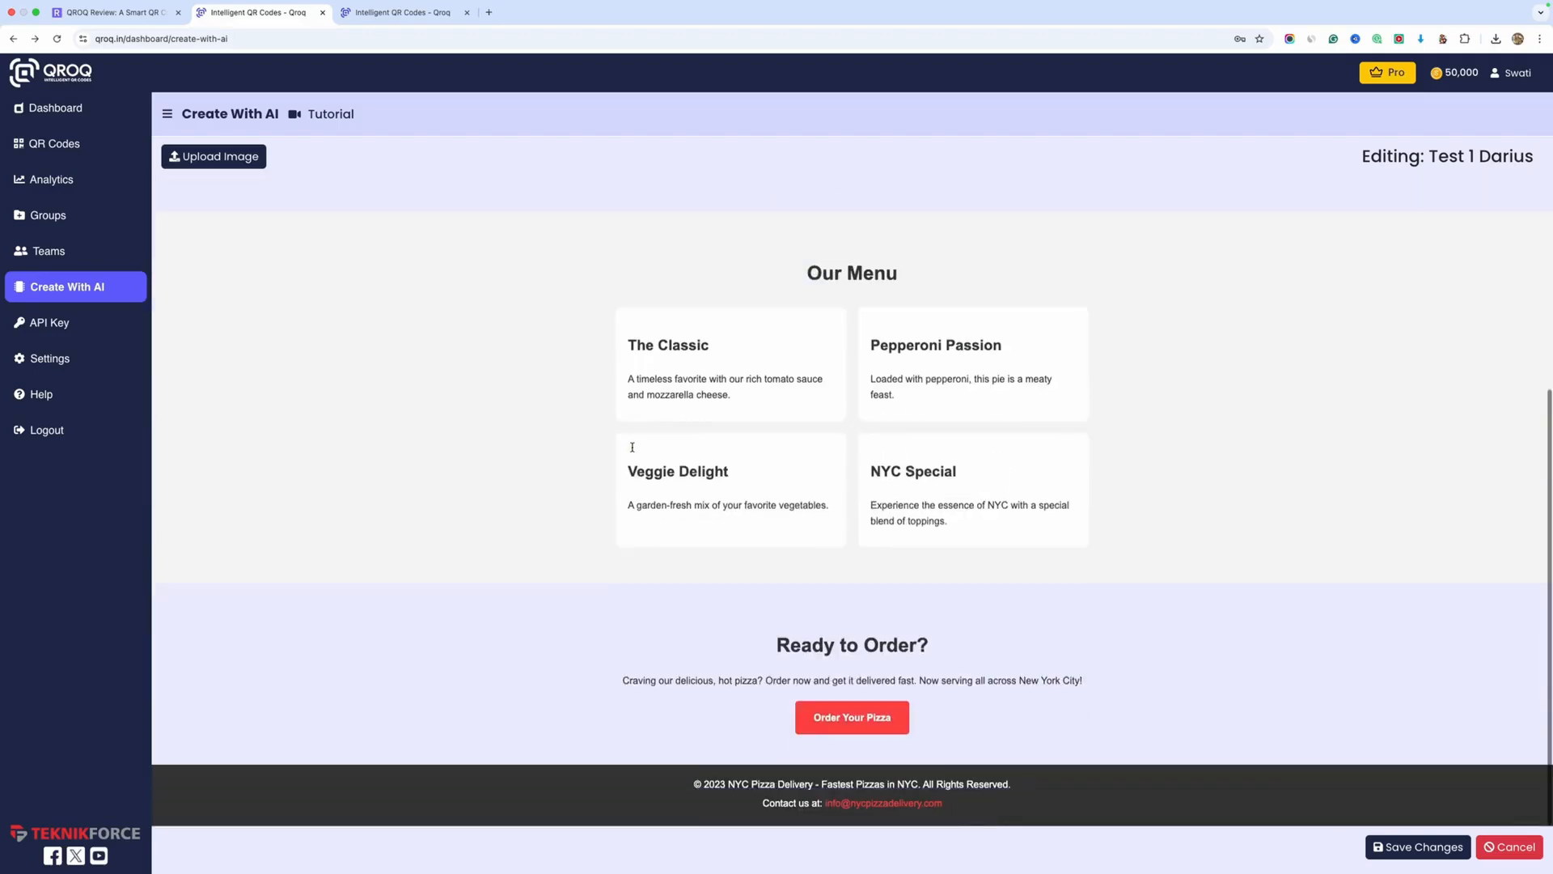
scroll(631, 447, up, 4)
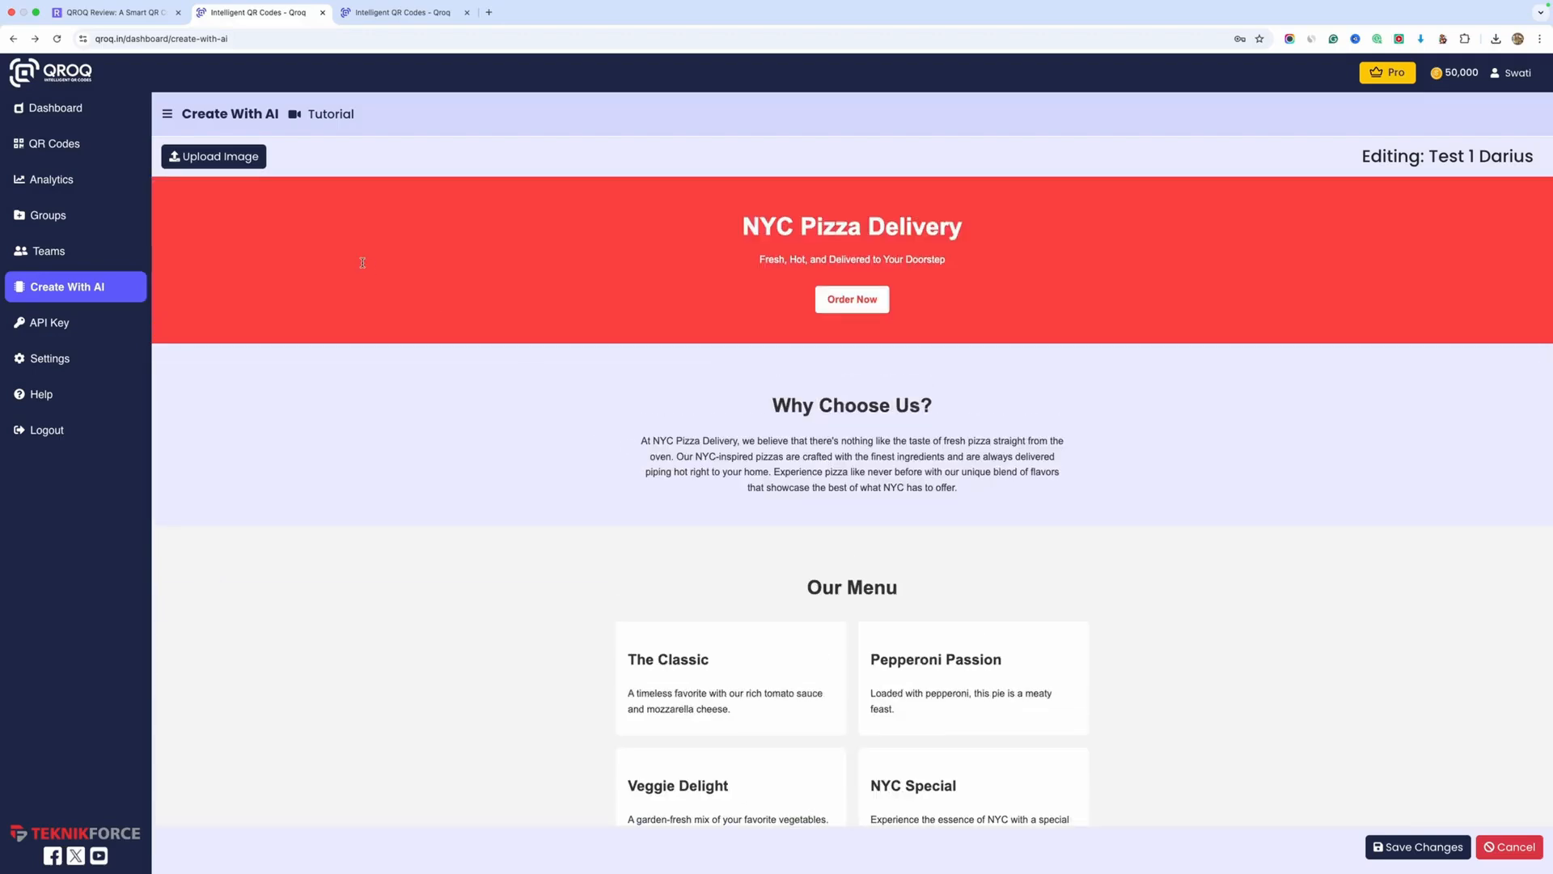